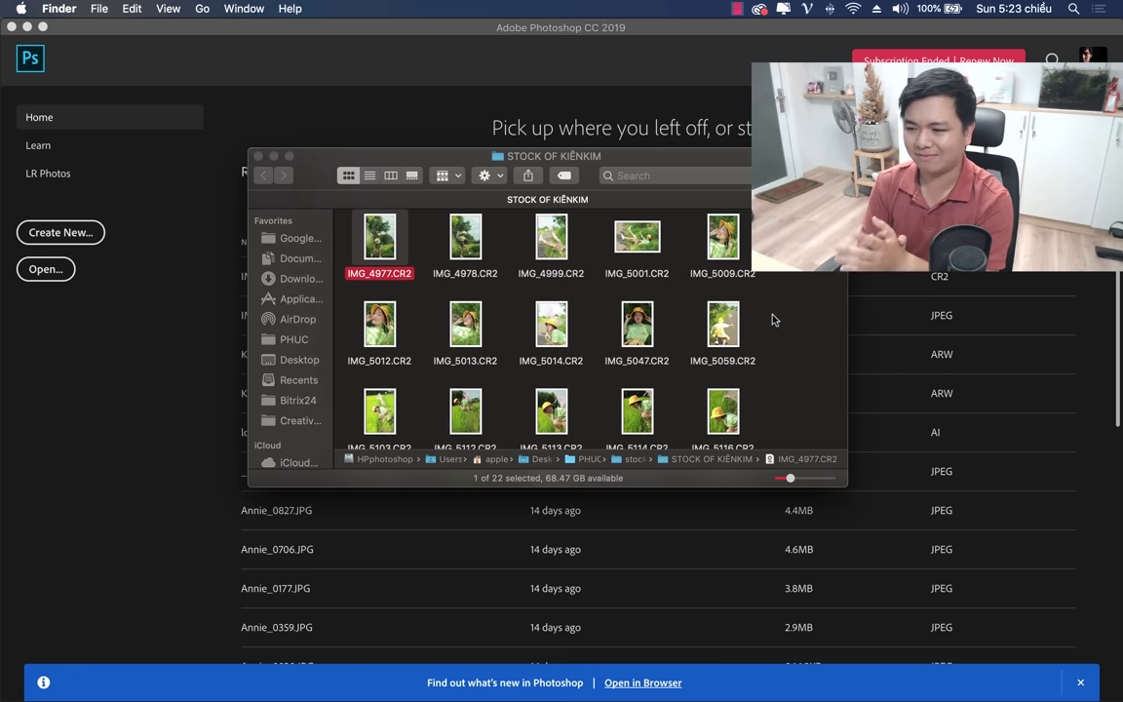
Show IMG_4977.CR2 in a large Quick Look preview over the STOCK OF KIÊNKIM folder.
{"action": "key", "text": "space"}
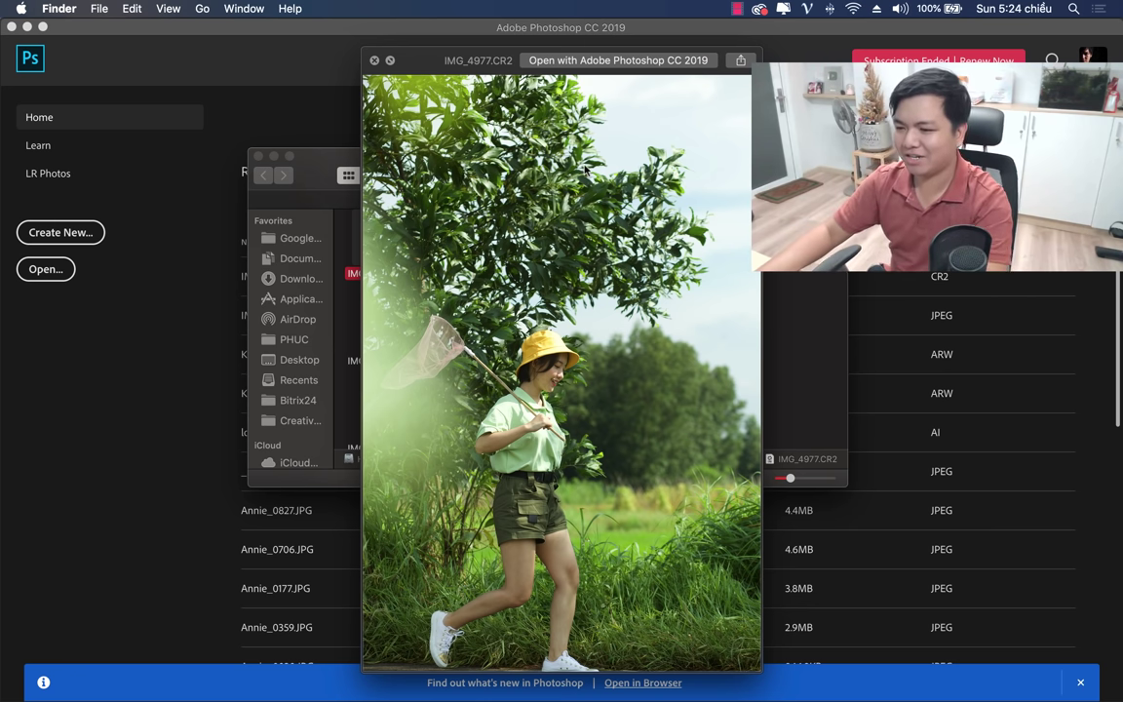
Close the preview and open IMG_4977.CR2 with Adobe Photoshop CC 2019 into Camera Raw.
{"action": "key", "text": "space"}
{"action": "mouse_move", "coordinate": [591, 165]}
{"action": "left_mouse_down"}
{"action": "mouse_move", "coordinate": [489, 192]}
{"action": "mouse_move", "coordinate": [526, 215]}
{"action": "mouse_move", "coordinate": [605, 208]}
{"action": "left_mouse_up"}
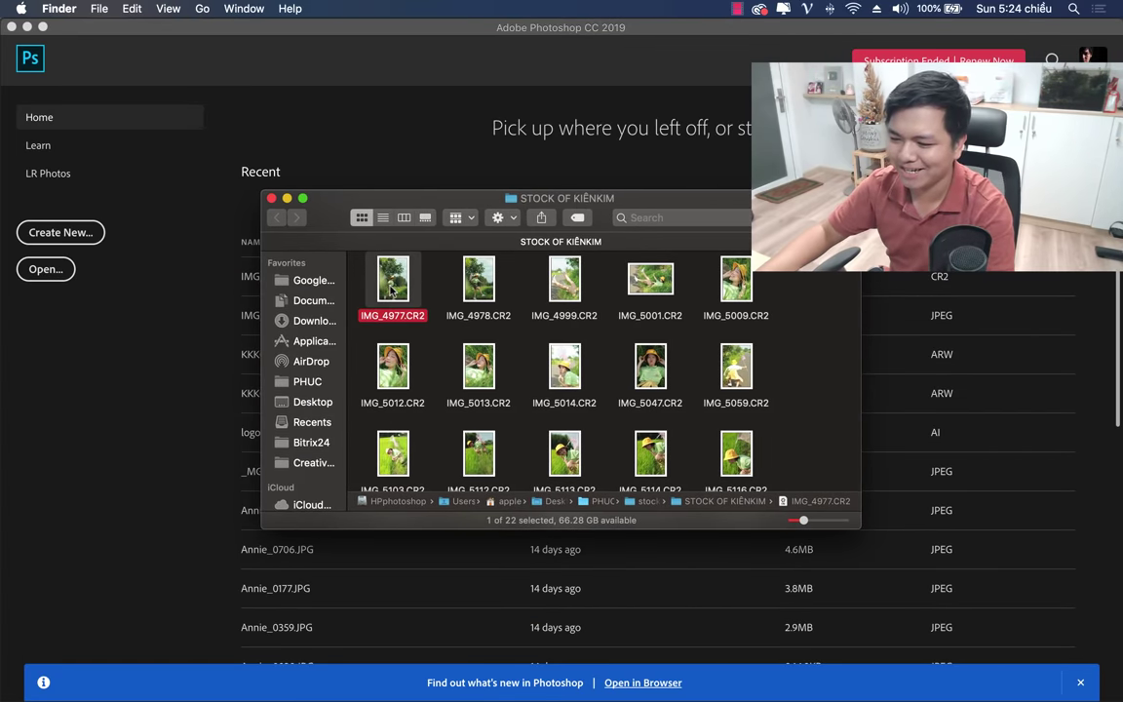
{"action": "right_click", "coordinate": [392, 289]}
{"action": "mouse_move", "coordinate": [434, 308]}
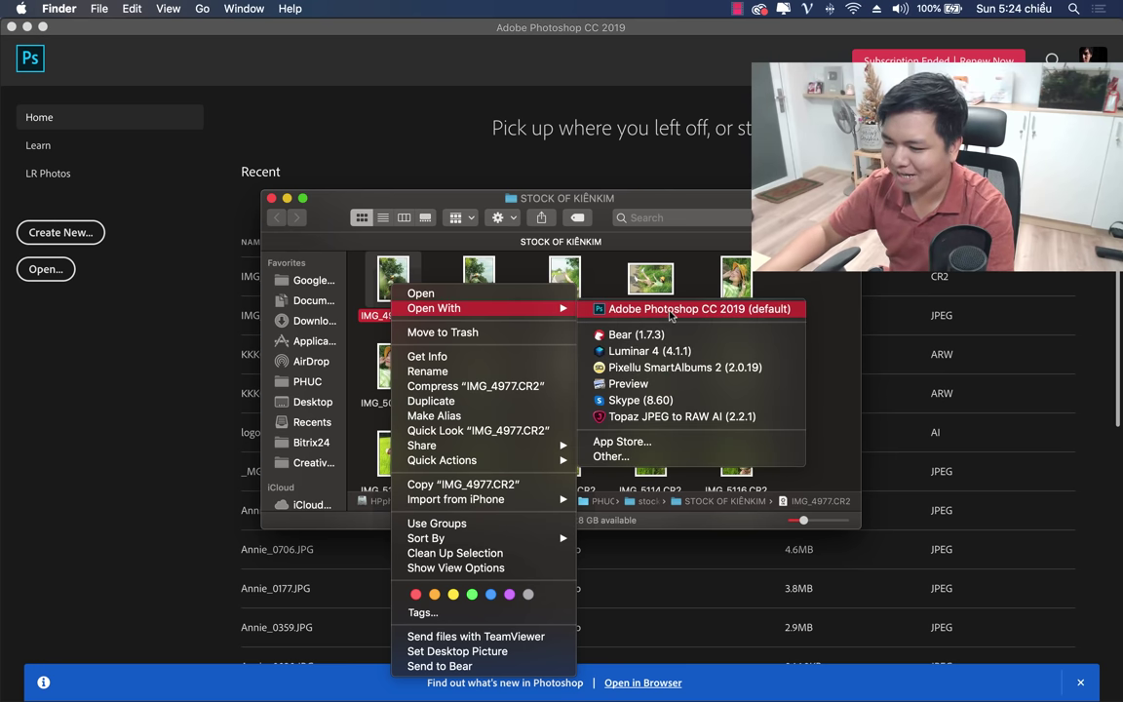
{"action": "left_click", "coordinate": [670, 309]}
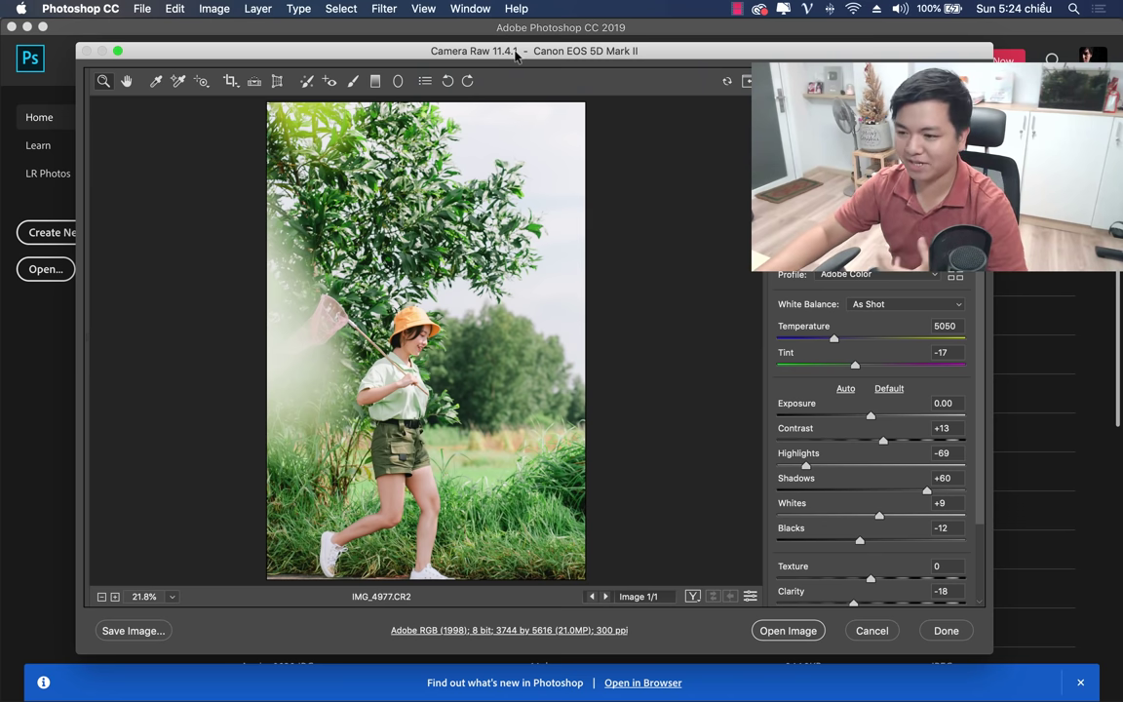
Apply the Deluxe 22 preset to the raw photo in Camera Raw.
{"action": "left_click_drag", "start_coordinate": [514, 57], "coordinate": [461, 51]}
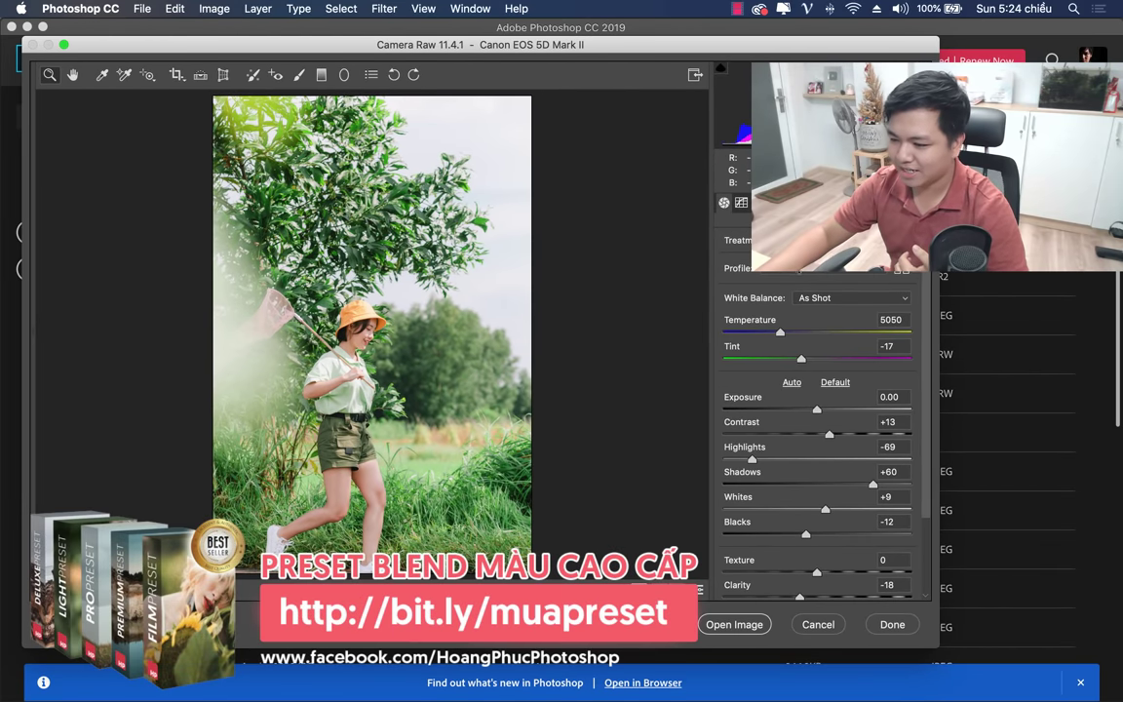
{"action": "key", "text": "super+alt+9"}
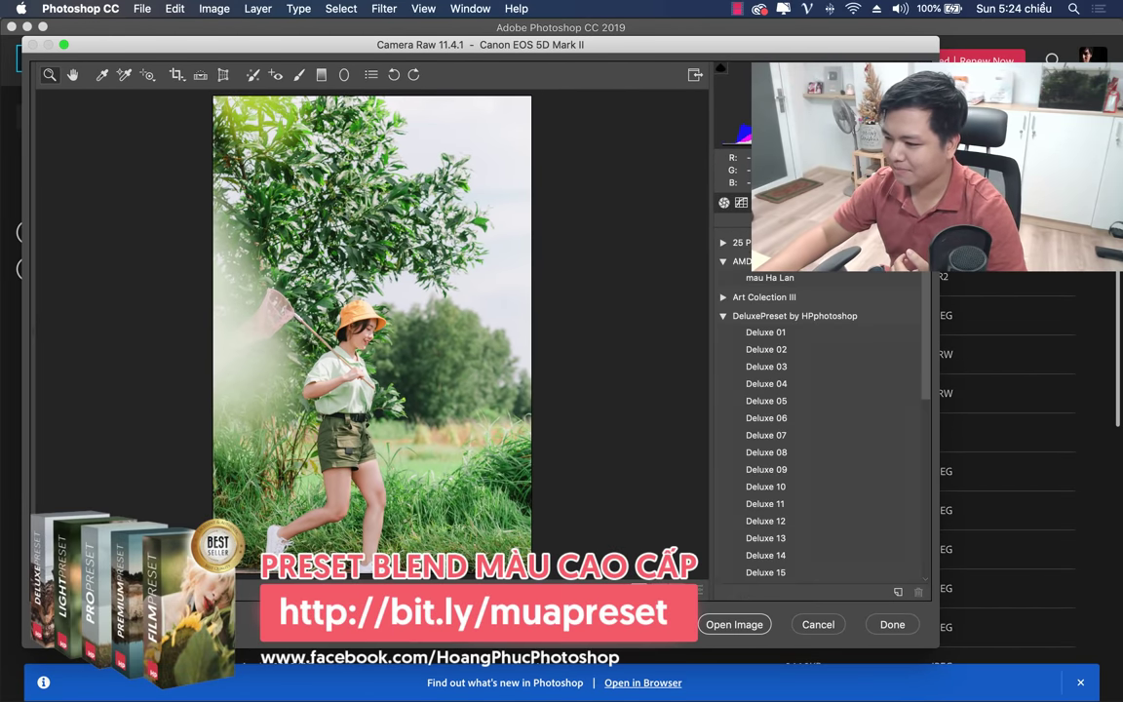
{"action": "scroll", "coordinate": [931, 419], "scroll_direction": "down", "scroll_amount": 3}
{"action": "scroll", "coordinate": [931, 420], "scroll_direction": "down", "scroll_amount": 3}
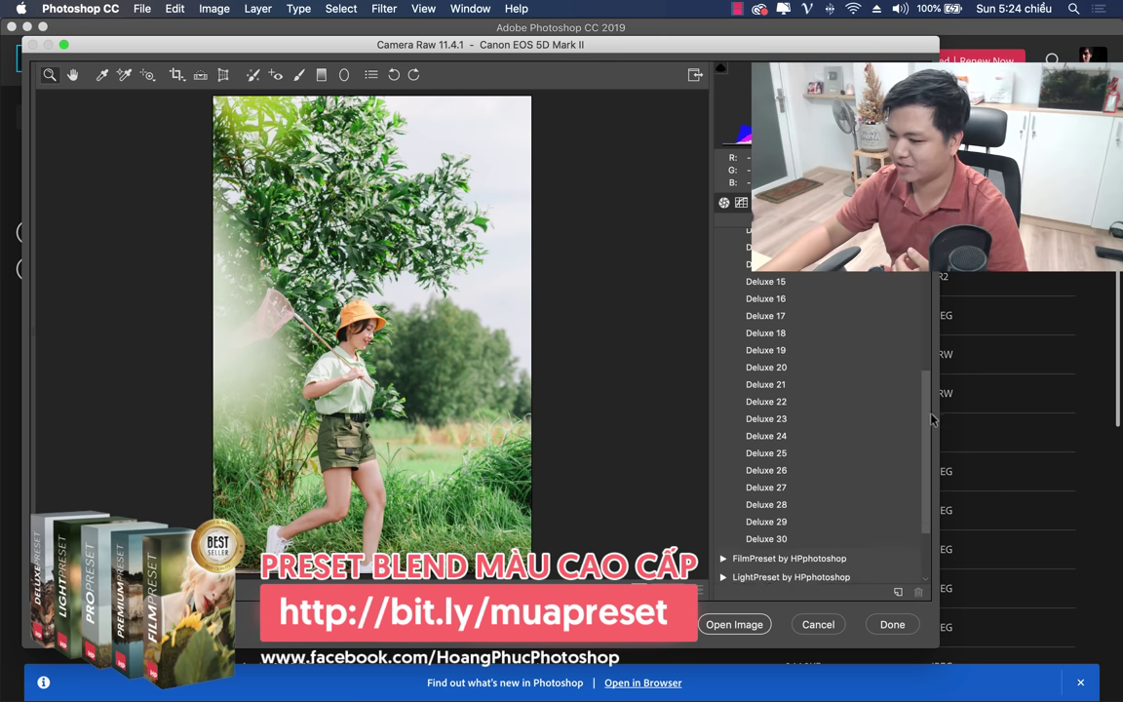
{"action": "scroll", "coordinate": [926, 419], "scroll_direction": "down", "scroll_amount": 1}
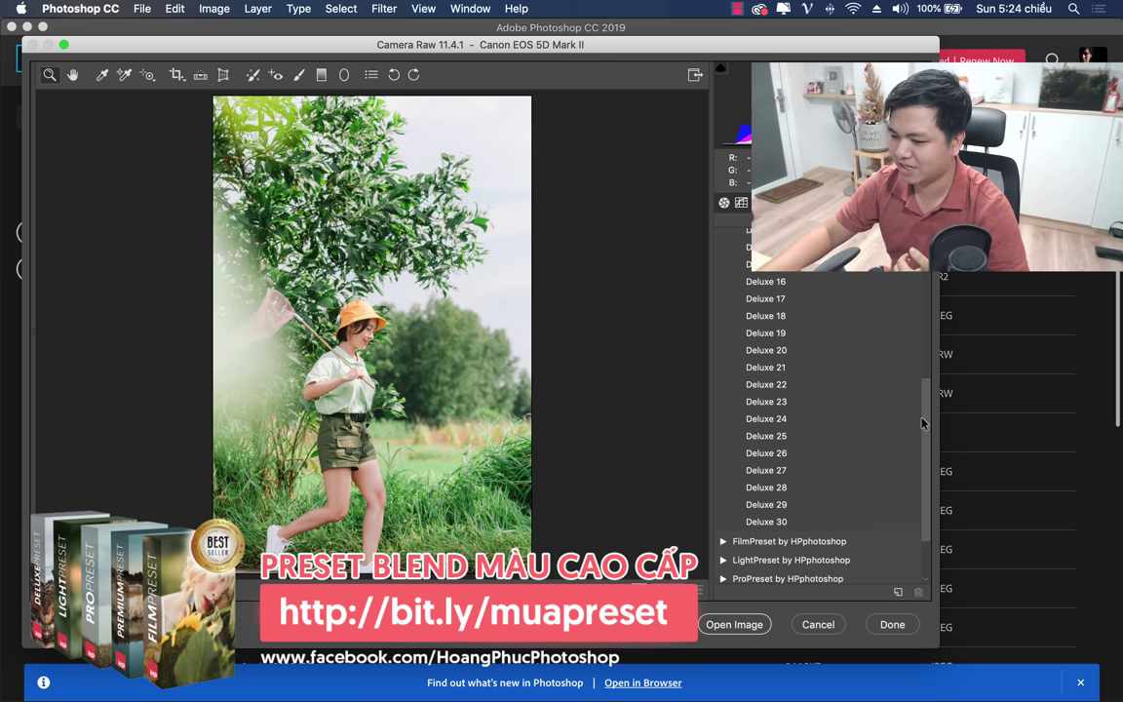
{"action": "left_click", "coordinate": [783, 370]}
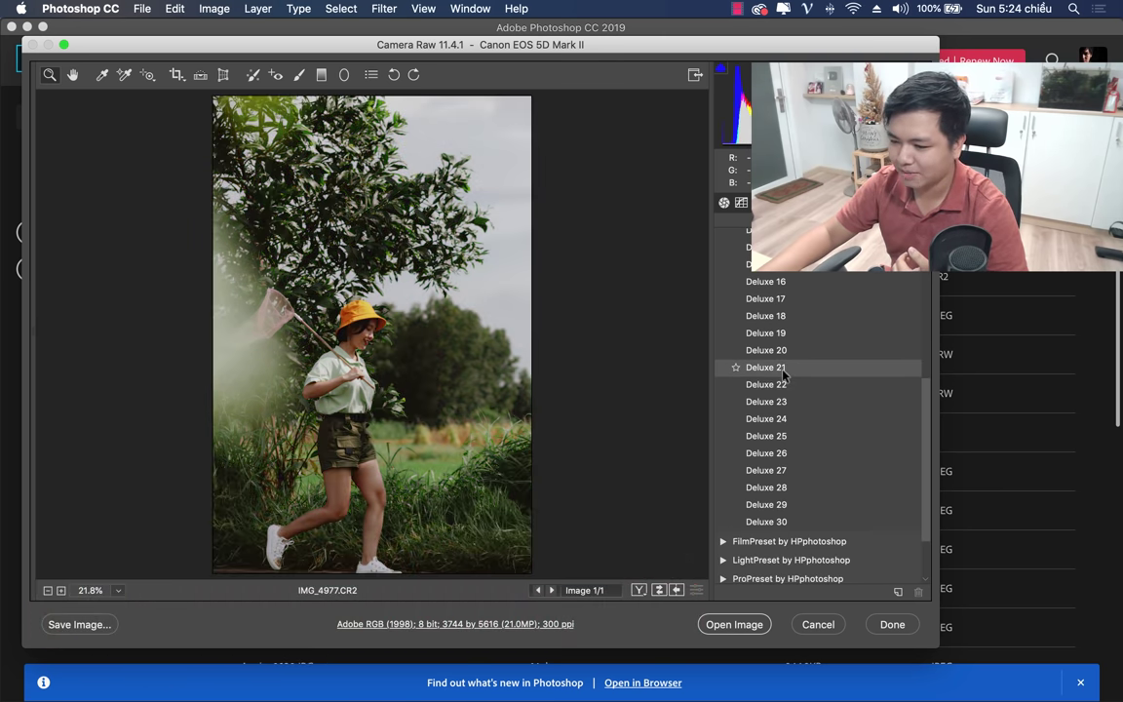
{"action": "left_click", "coordinate": [779, 384]}
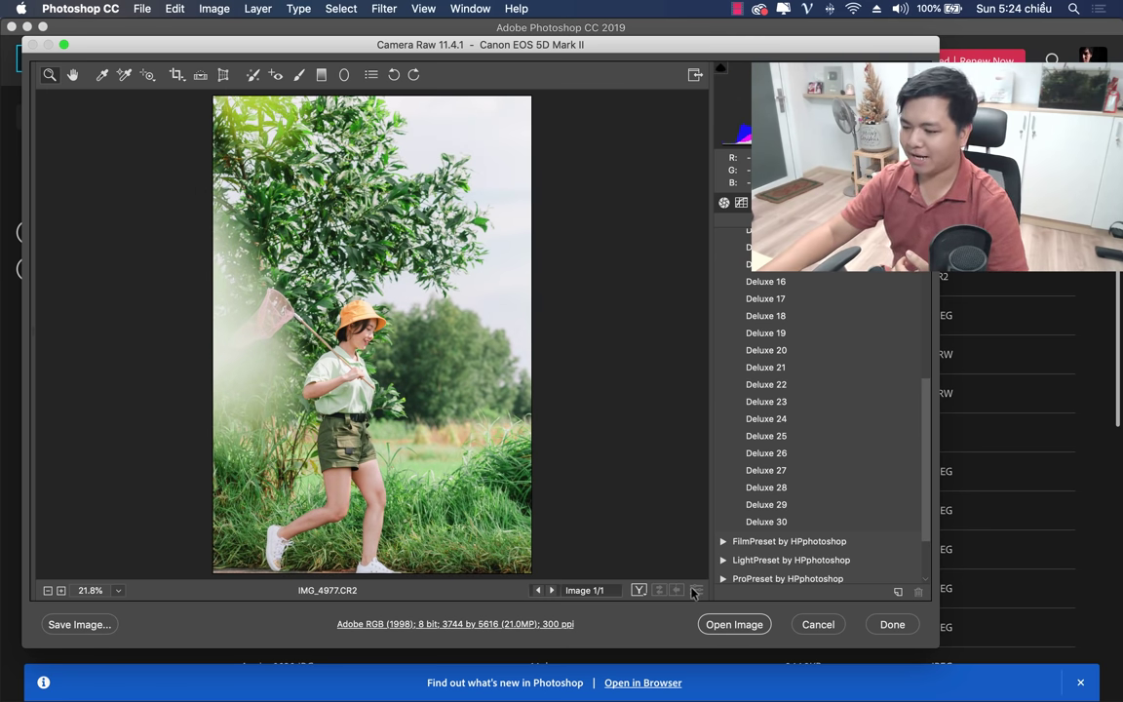
In the Basic panel set Exposure -0.20, Contrast +7 and Shadows +78.
{"action": "left_click", "coordinate": [723, 202]}
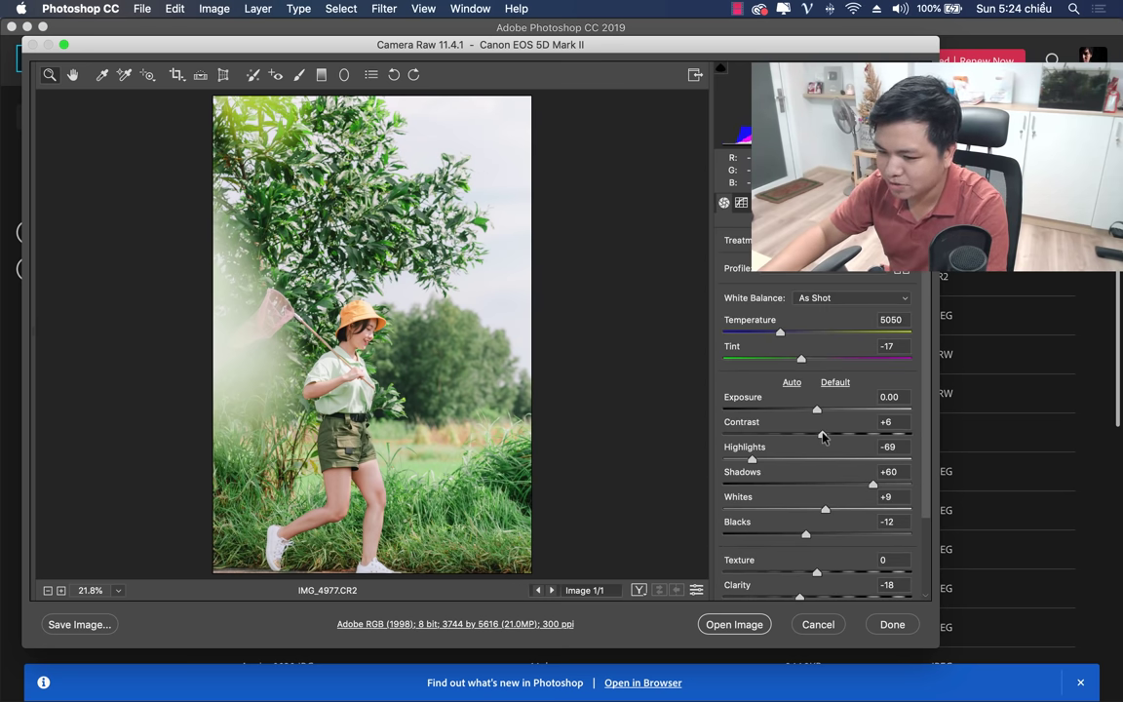
{"action": "left_click", "coordinate": [823, 435]}
{"action": "left_click_drag", "start_coordinate": [817, 409], "coordinate": [813, 410]}
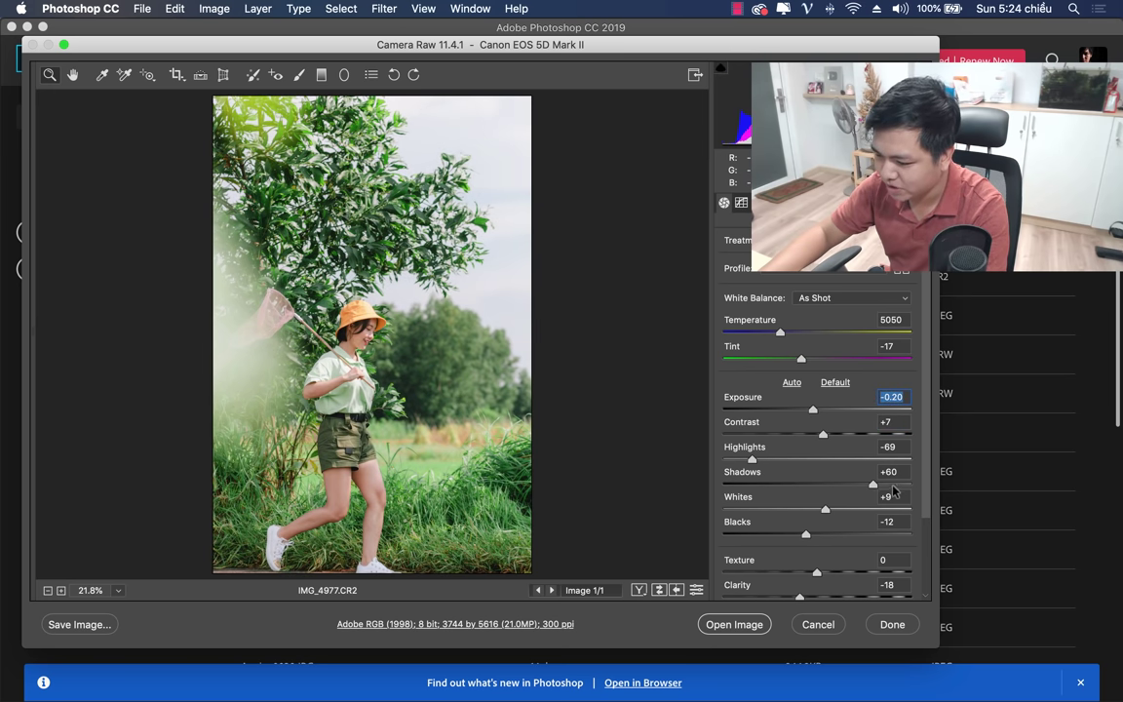
{"action": "left_click_drag", "start_coordinate": [872, 485], "coordinate": [892, 486]}
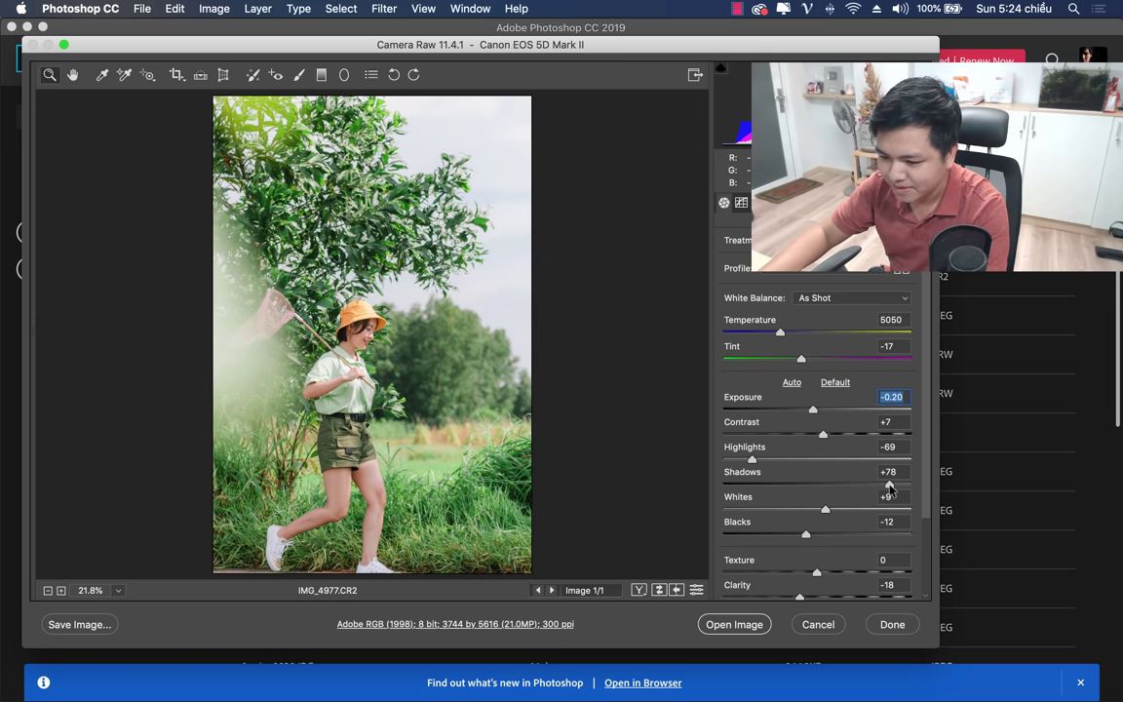
{"action": "left_click", "coordinate": [889, 485]}
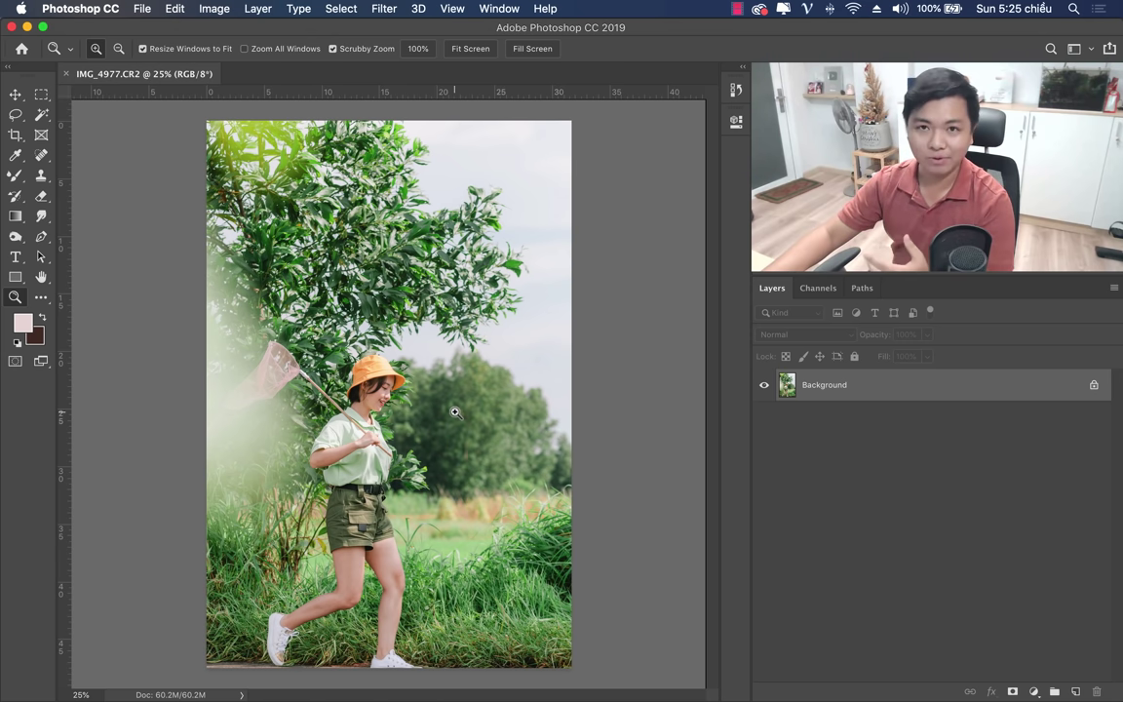
{"action": "left_click", "coordinate": [367, 346]}
{"action": "left_click", "coordinate": [367, 349]}
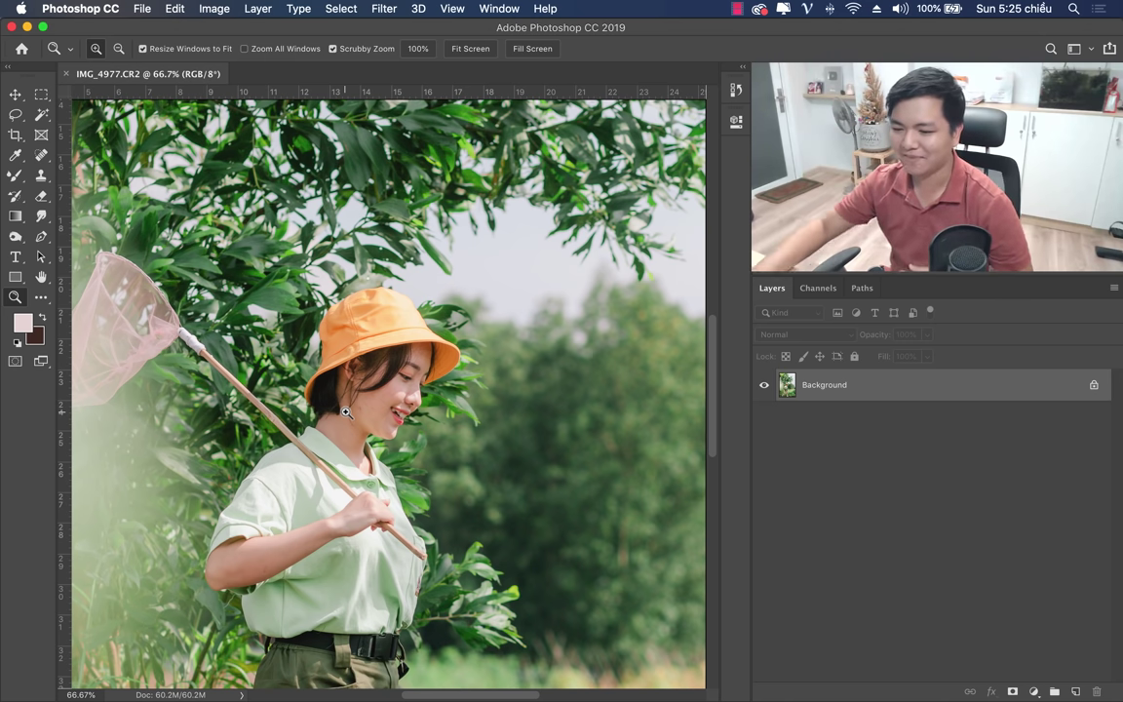
{"action": "left_click", "coordinate": [345, 413]}
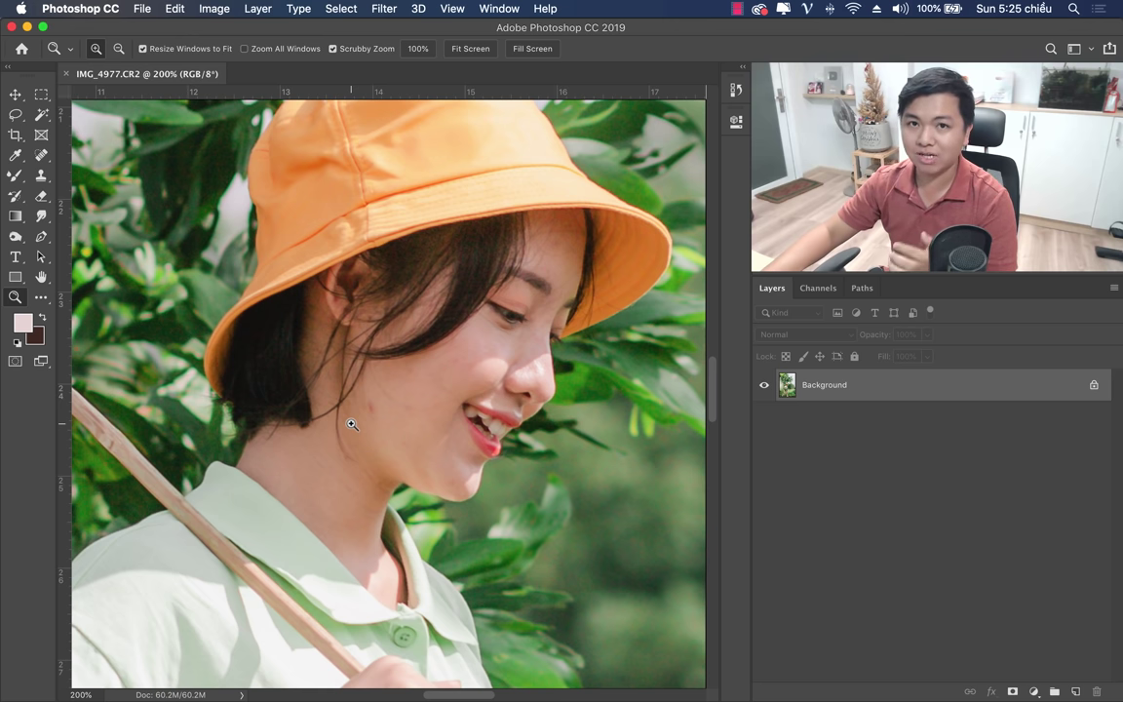
{"action": "left_click", "coordinate": [233, 426]}
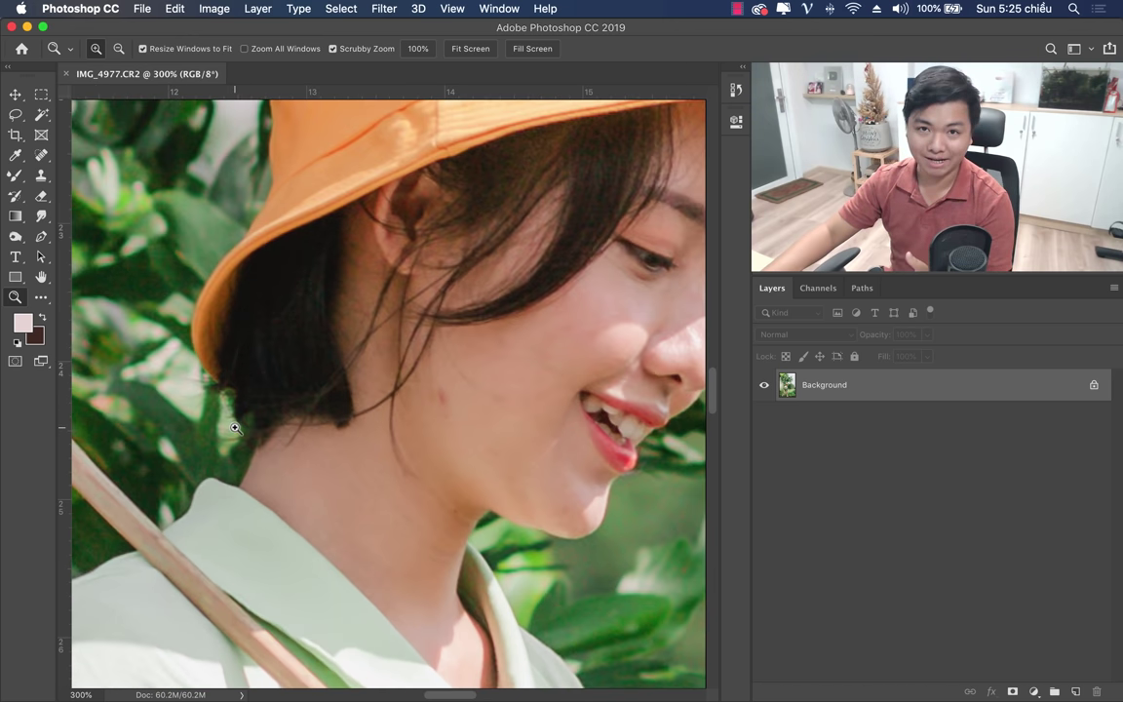
{"action": "mouse_move", "coordinate": [322, 387]}
{"action": "left_mouse_down"}
{"action": "mouse_move", "coordinate": [283, 389]}
{"action": "mouse_move", "coordinate": [306, 391]}
{"action": "left_mouse_up"}
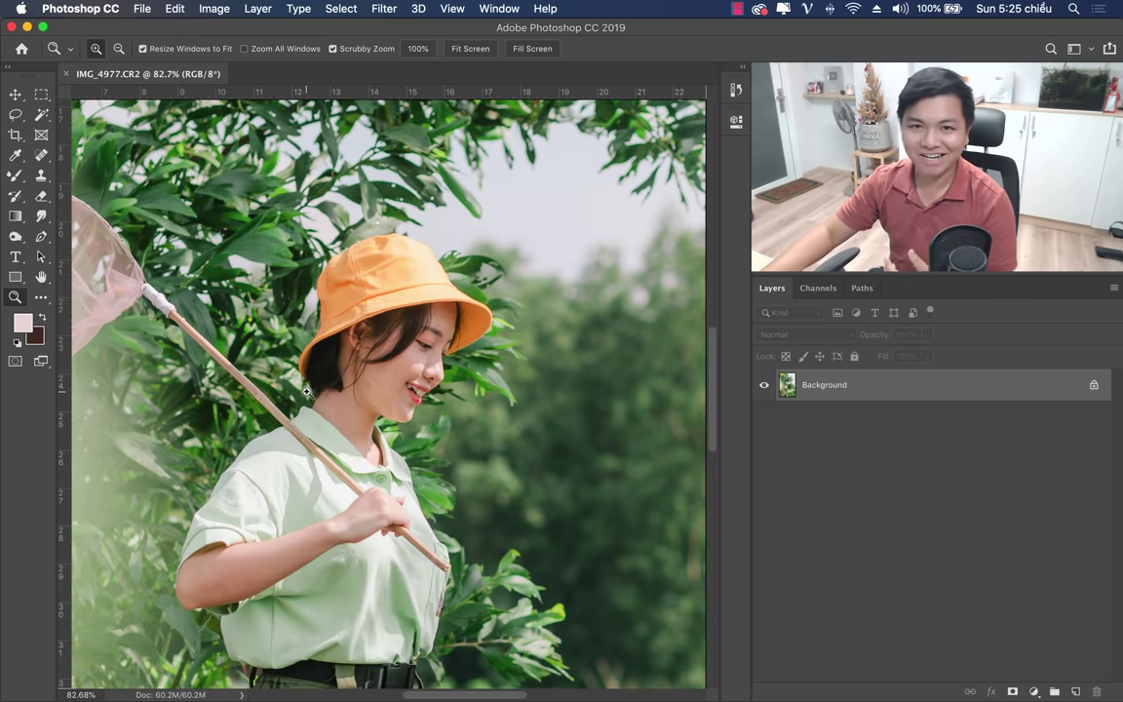
{"action": "left_click", "coordinate": [328, 372]}
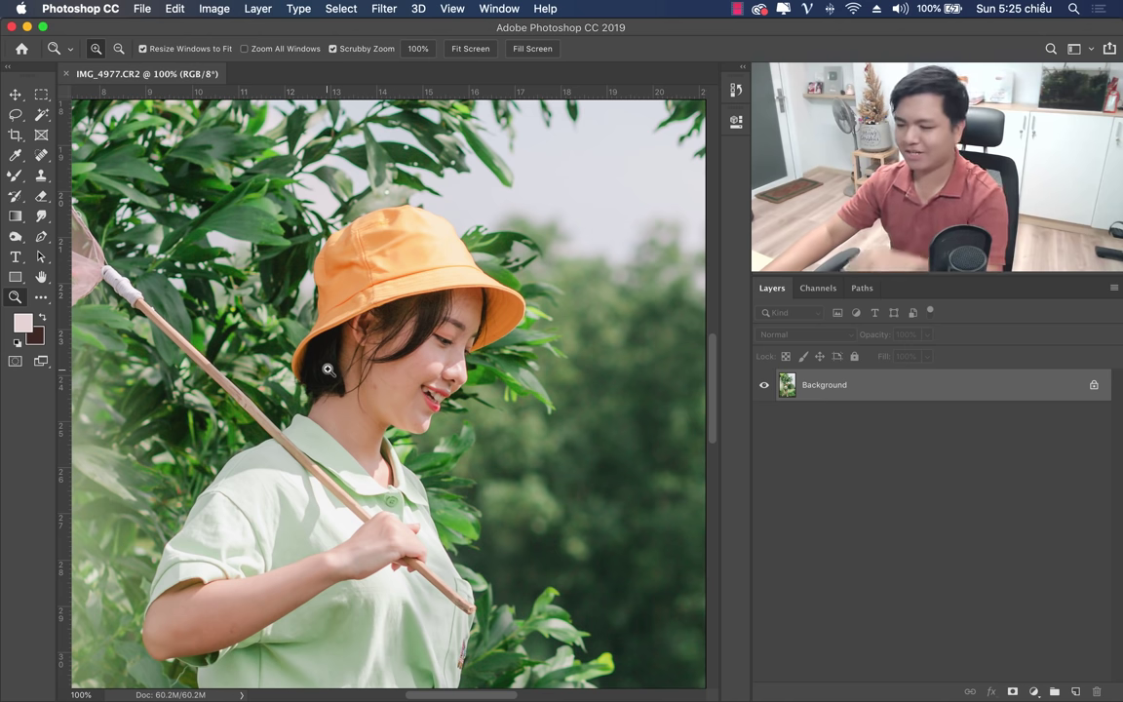
{"action": "scroll", "coordinate": [328, 369], "scroll_direction": "down", "scroll_amount": 3}
{"action": "scroll", "coordinate": [336, 381], "scroll_direction": "down", "scroll_amount": 3}
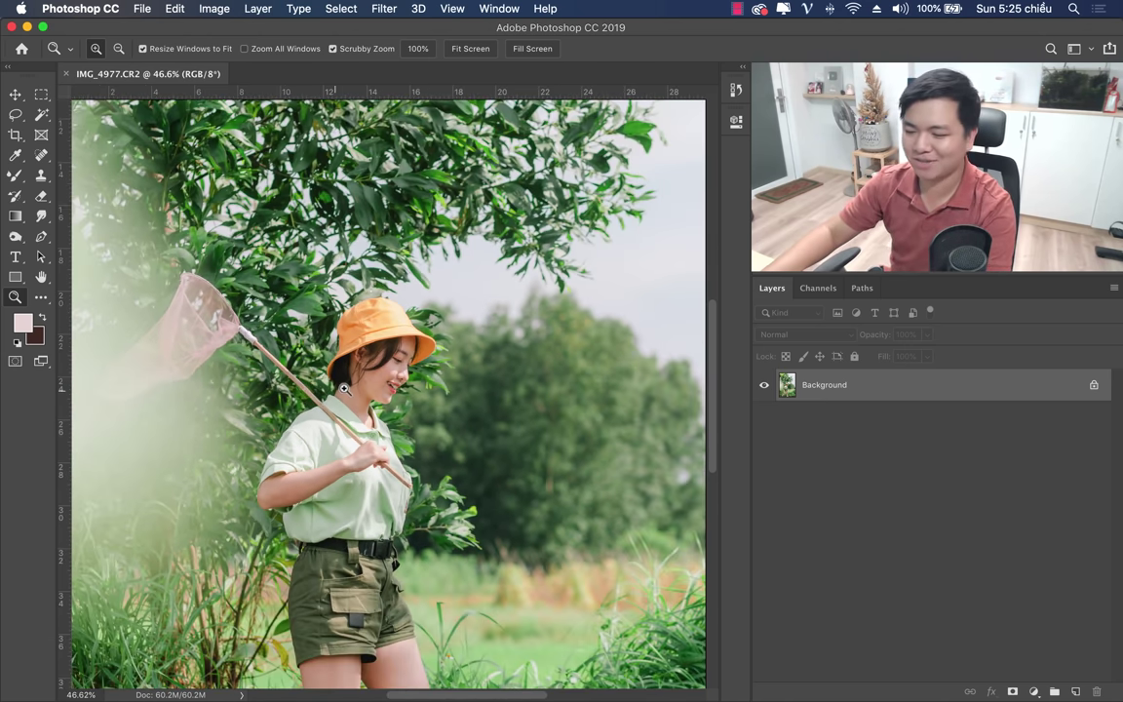
{"action": "scroll", "coordinate": [344, 389], "scroll_direction": "down", "scroll_amount": 2}
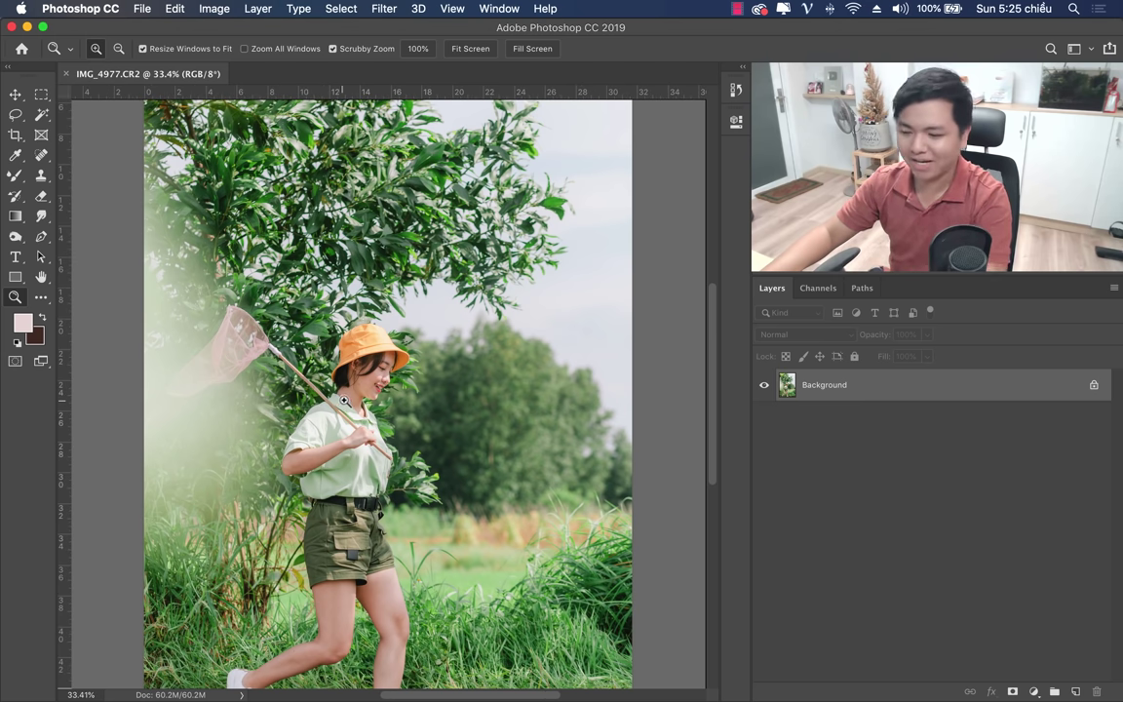
{"action": "scroll", "coordinate": [344, 400], "scroll_direction": "down", "scroll_amount": 2}
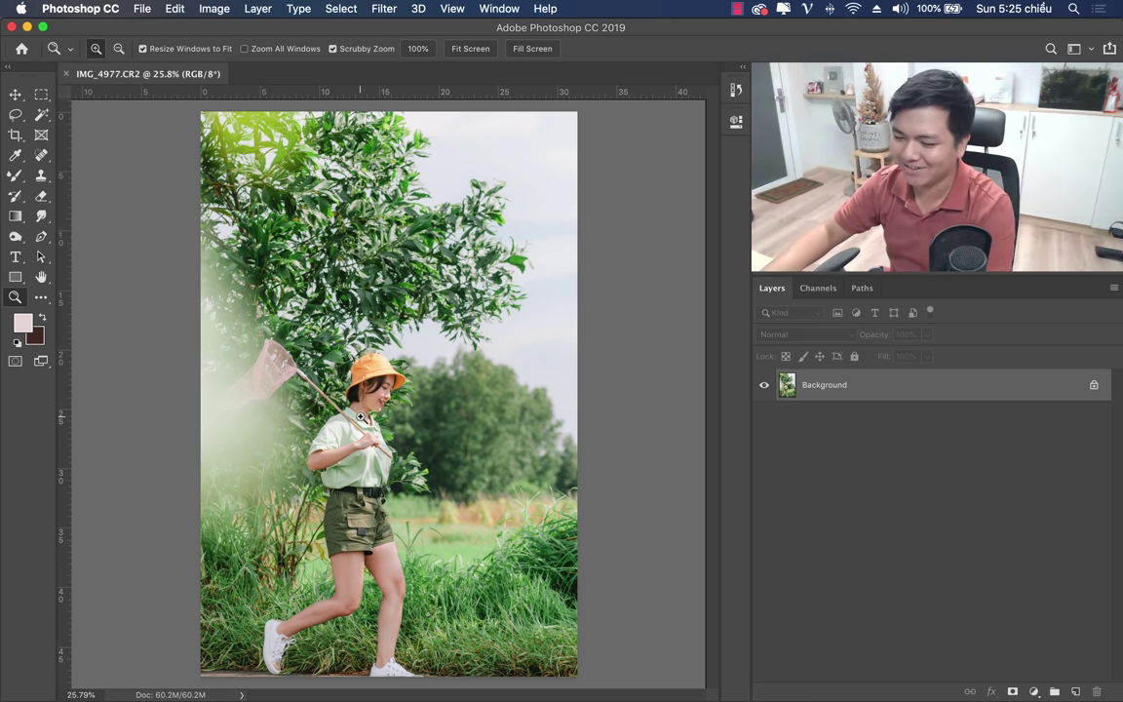
{"action": "left_click", "coordinate": [345, 422]}
{"action": "left_click", "coordinate": [380, 392]}
{"action": "left_click_drag", "start_coordinate": [382, 393], "coordinate": [378, 329]}
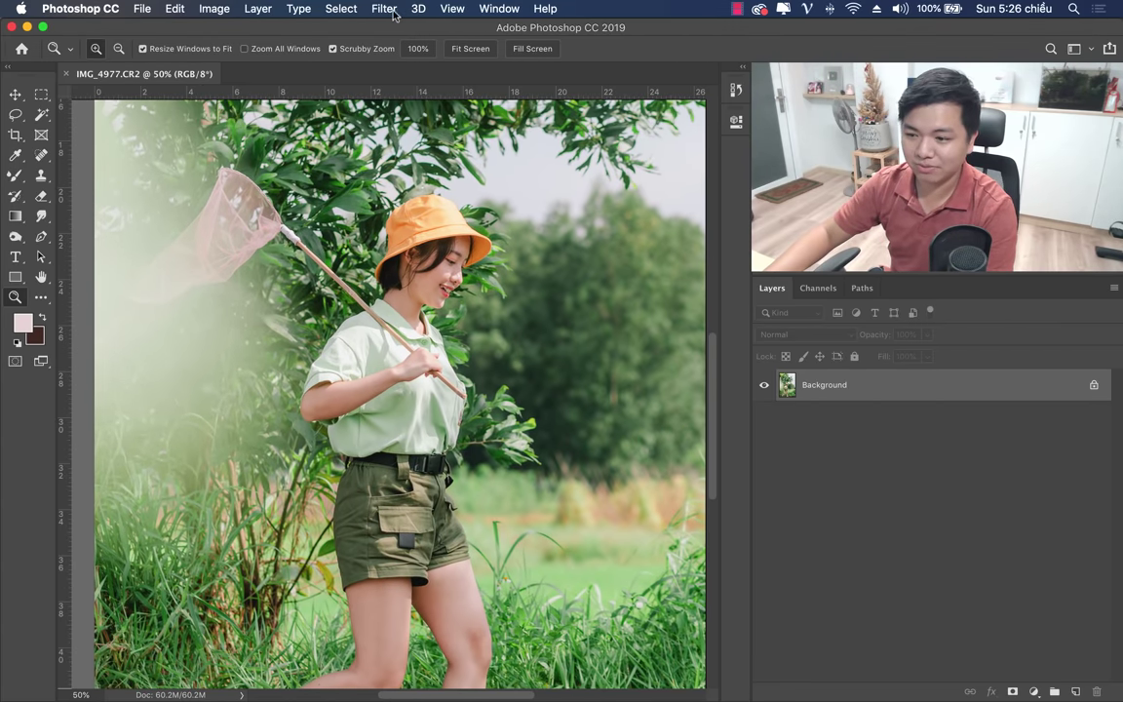
{"action": "left_click", "coordinate": [384, 9]}
{"action": "mouse_move", "coordinate": [410, 194]}
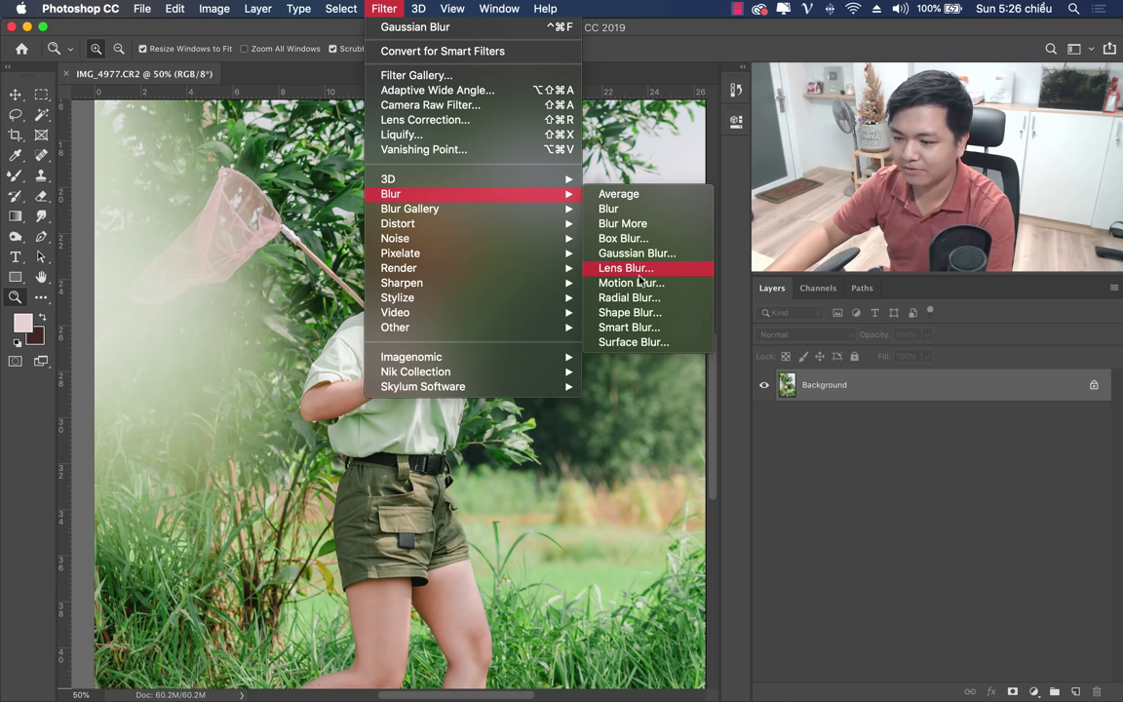
{"action": "left_click", "coordinate": [679, 31]}
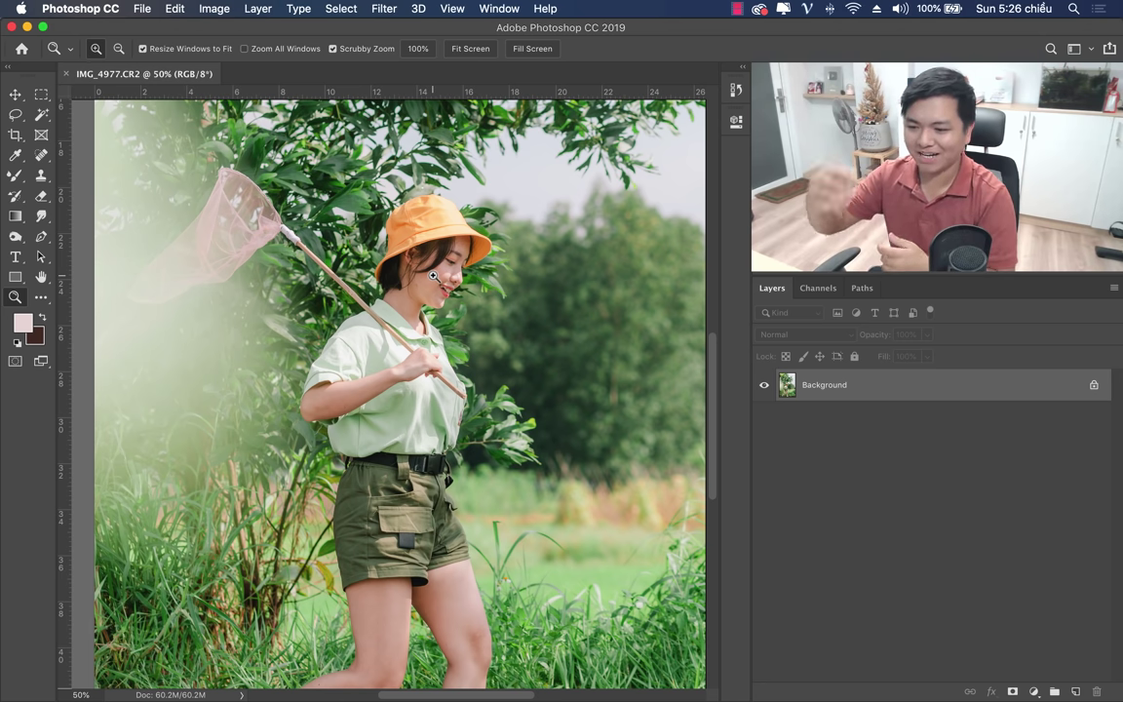
{"action": "key", "text": "super+0"}
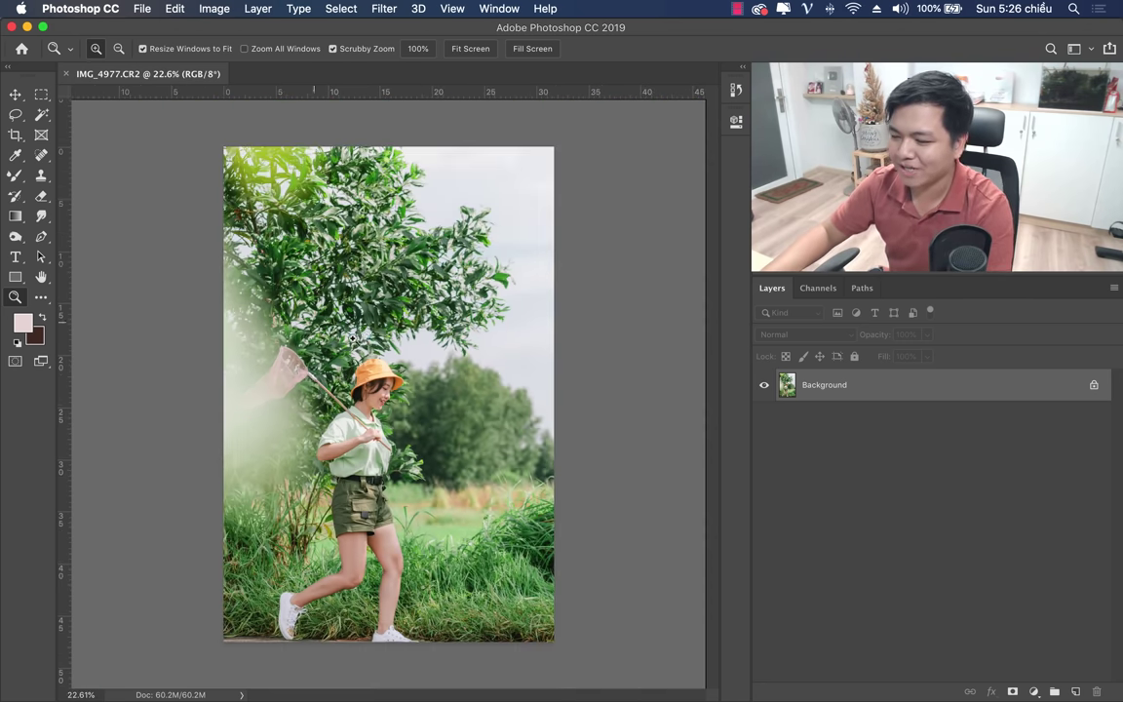
{"action": "left_click", "coordinate": [391, 407]}
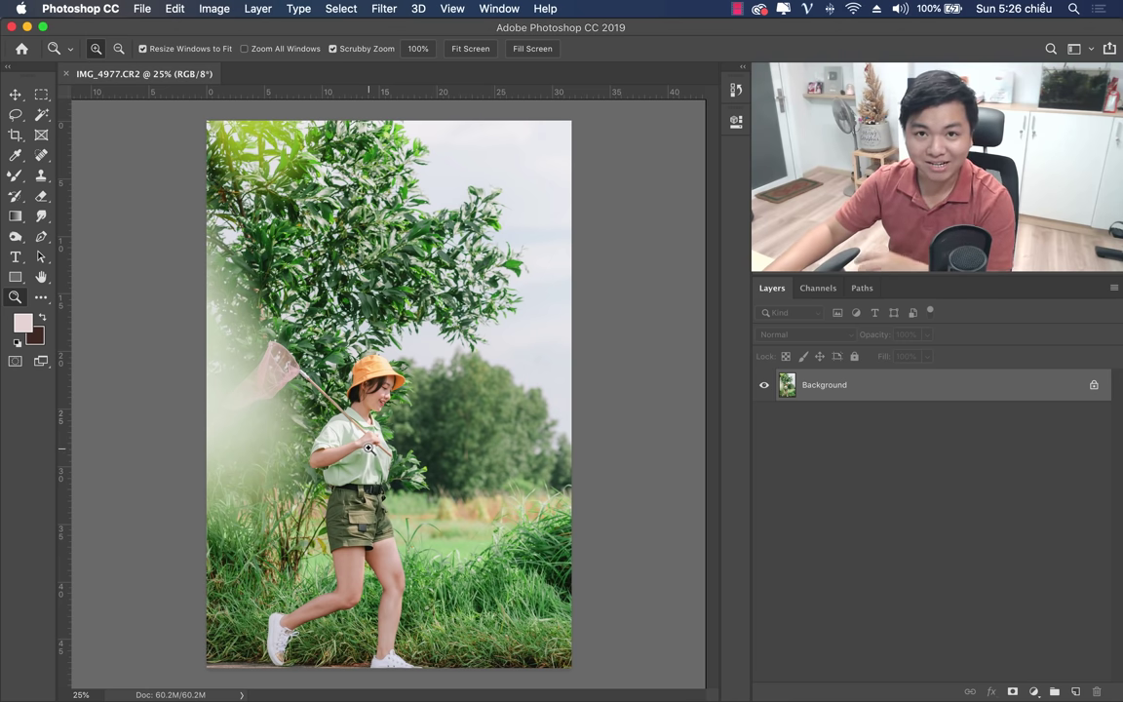
Try Select Subject and the Quick Selection tool on the girl.
{"action": "left_click", "coordinate": [41, 114]}
{"action": "left_click", "coordinate": [107, 110]}
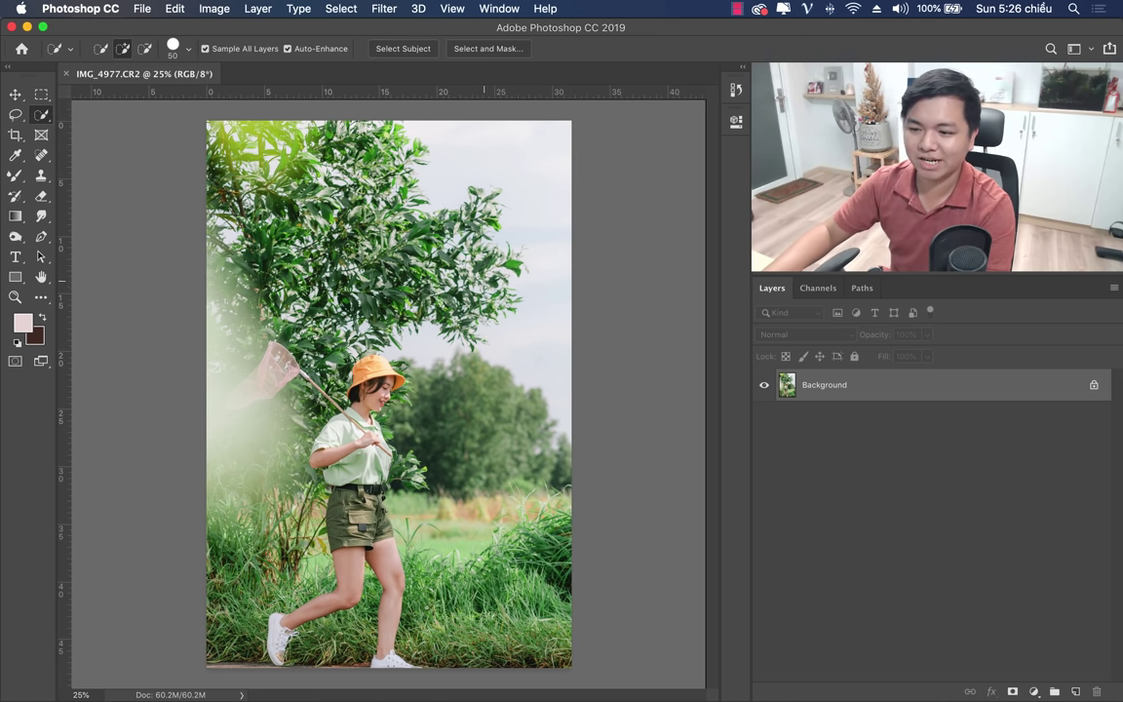
{"action": "left_click", "coordinate": [400, 52]}
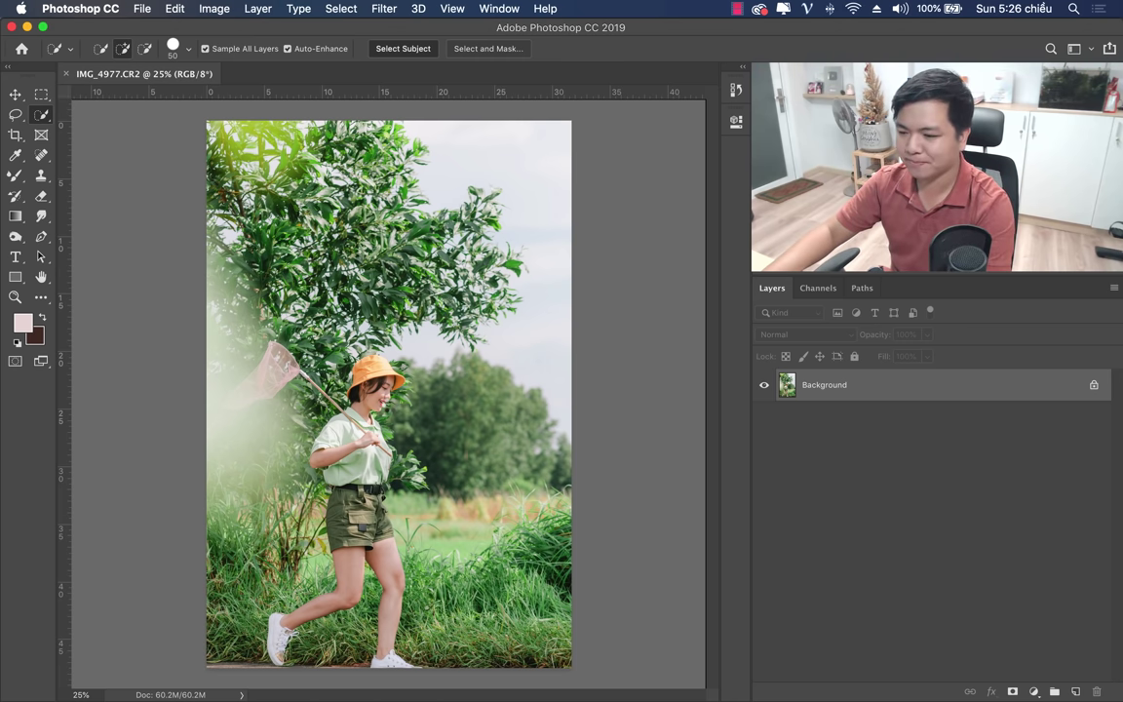
{"action": "key", "text": "z"}
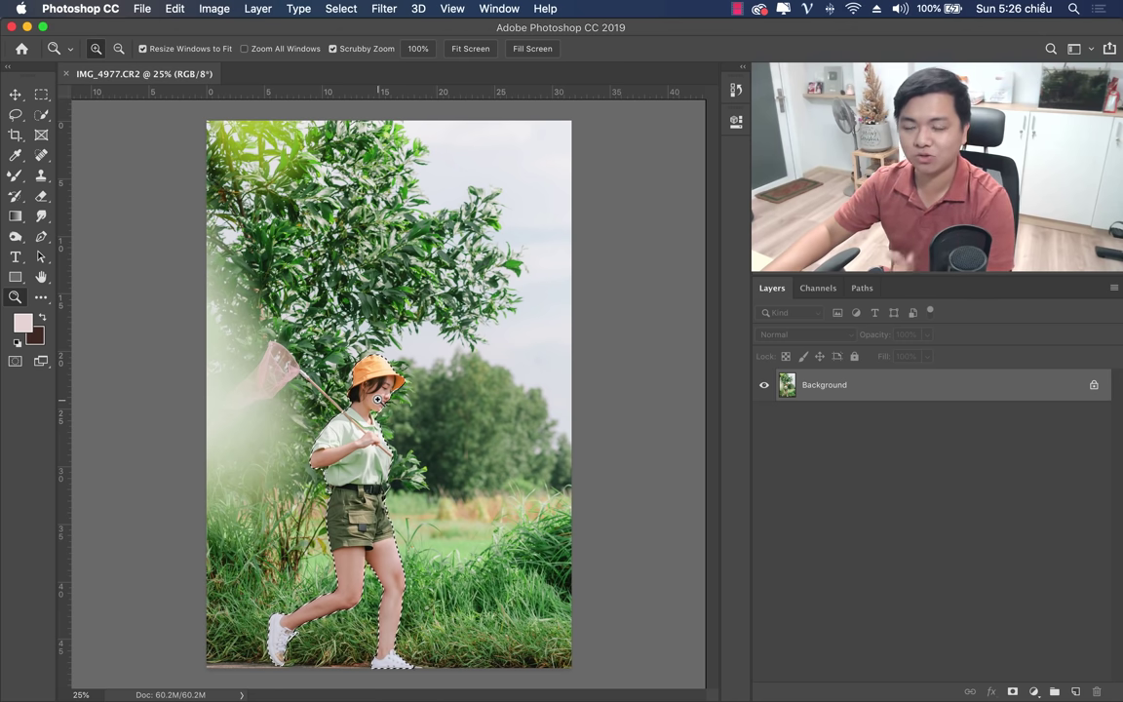
{"action": "key", "text": "w"}
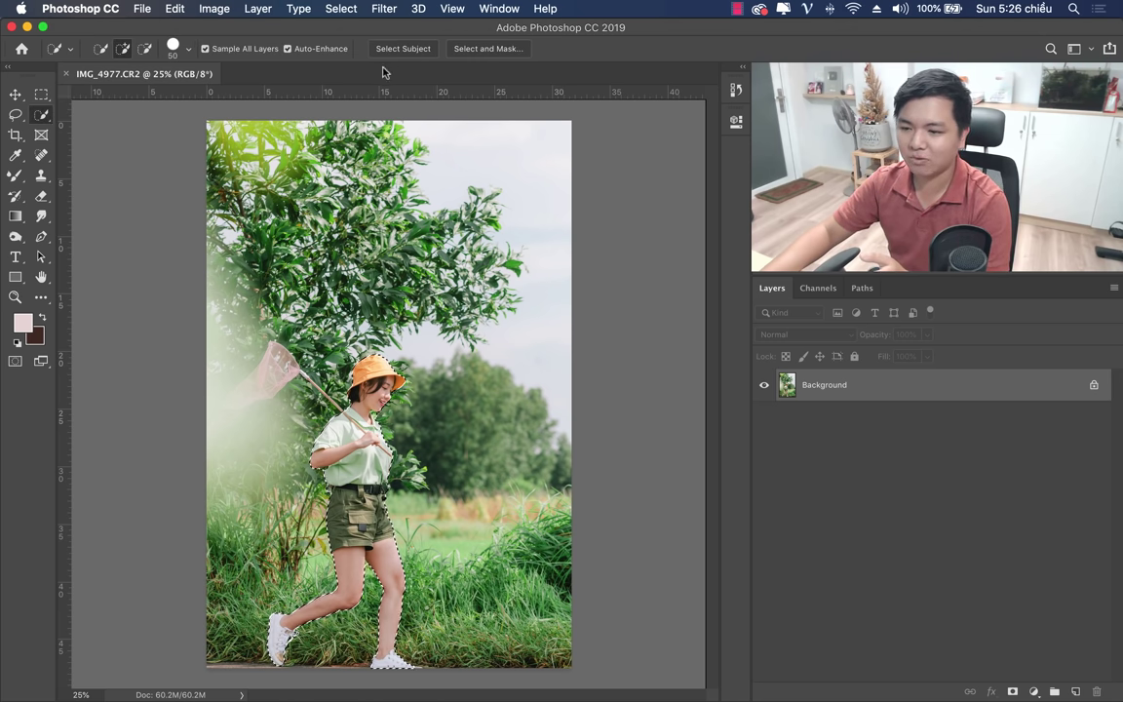
{"action": "right_click", "coordinate": [43, 117]}
{"action": "left_click", "coordinate": [78, 113]}
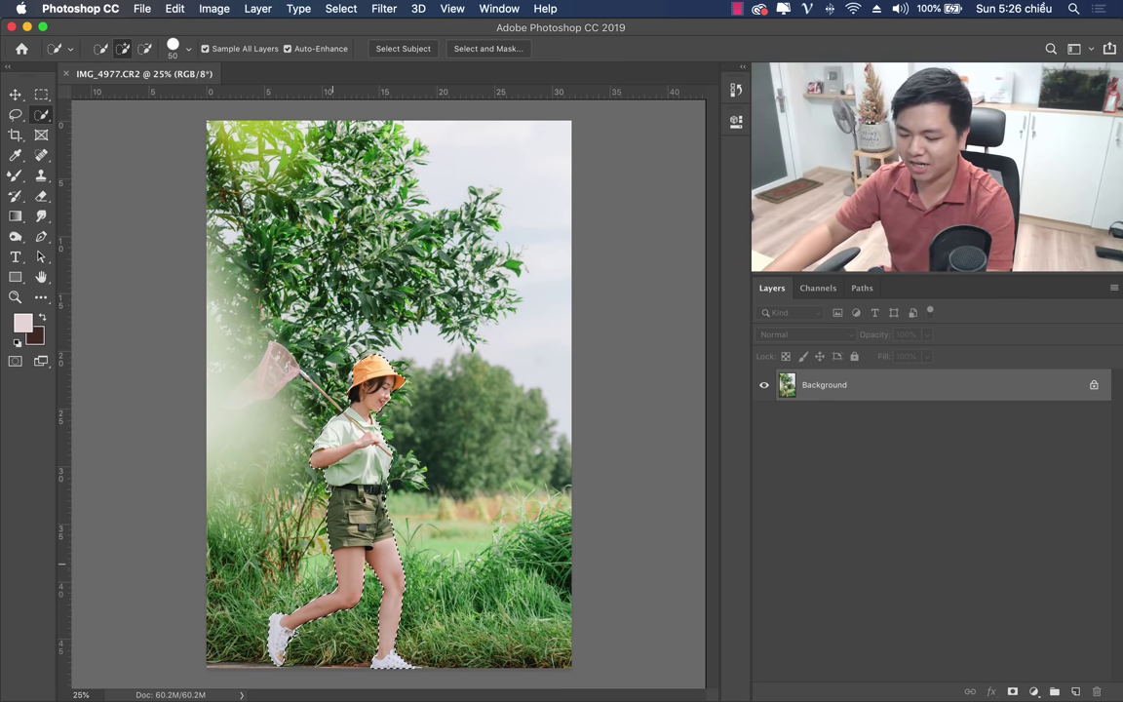
Deselect, redo Select Subject on the girl, and zoom in on her face.
{"action": "key", "text": "z"}
{"action": "key", "text": "super+d"}
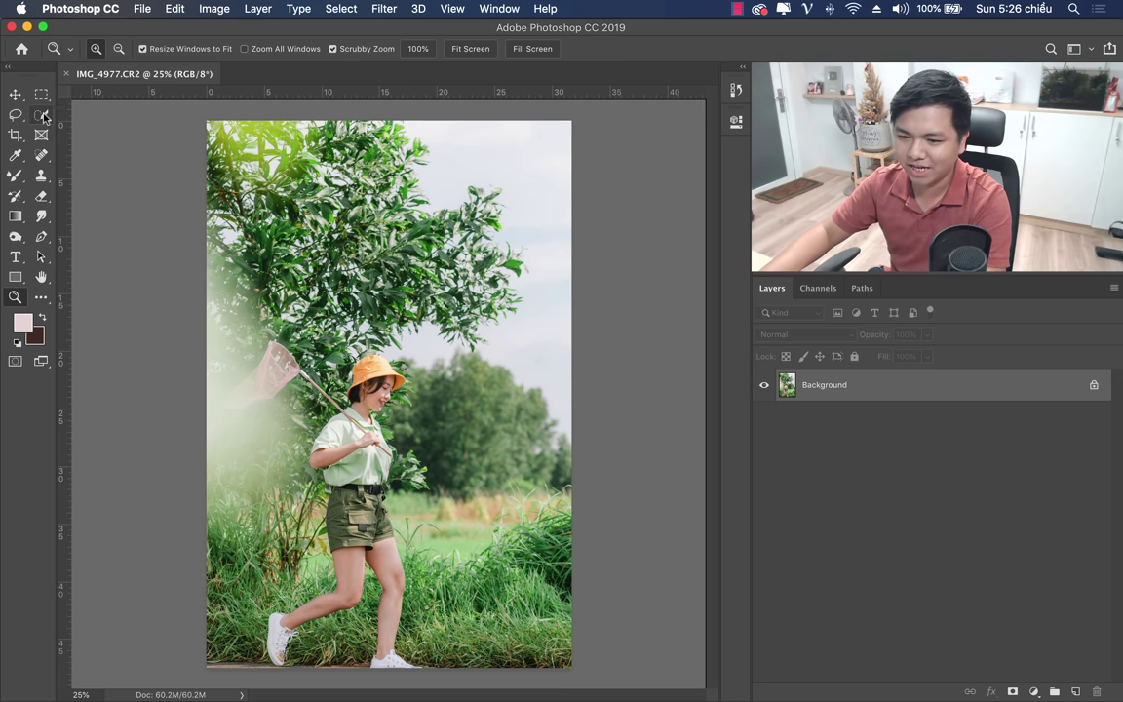
{"action": "right_click", "coordinate": [43, 117]}
{"action": "left_click", "coordinate": [92, 113]}
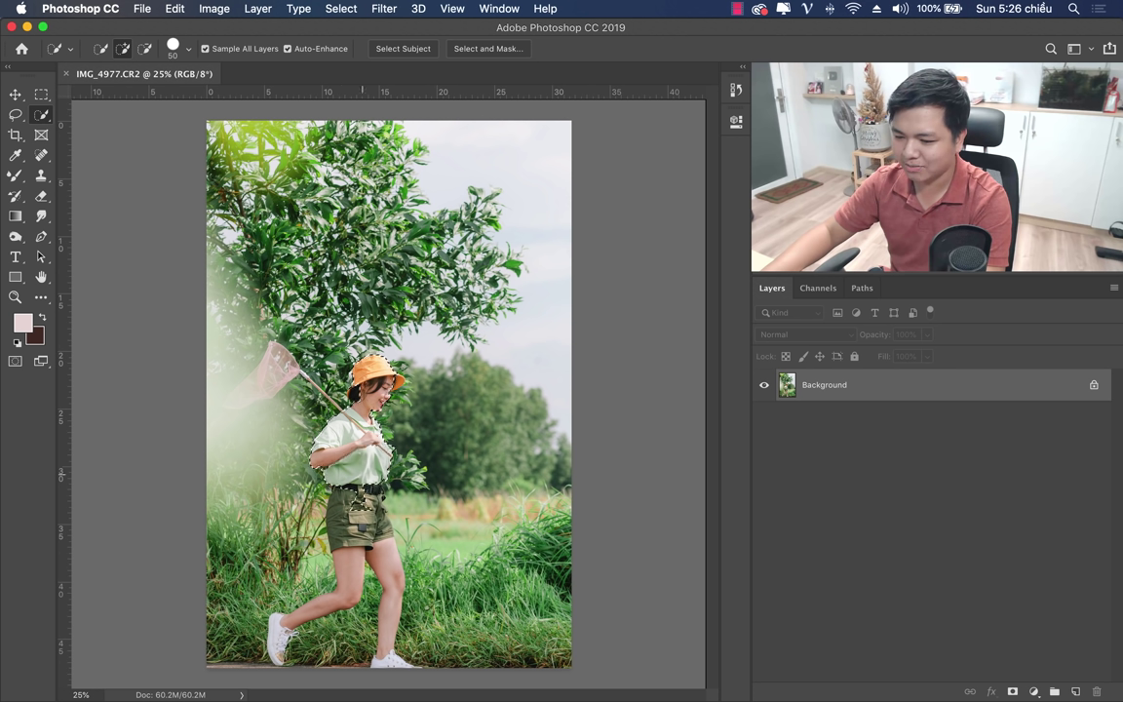
{"action": "mouse_move", "coordinate": [362, 415]}
{"action": "left_mouse_down"}
{"action": "mouse_move", "coordinate": [339, 509]}
{"action": "mouse_move", "coordinate": [340, 448]}
{"action": "left_mouse_up"}
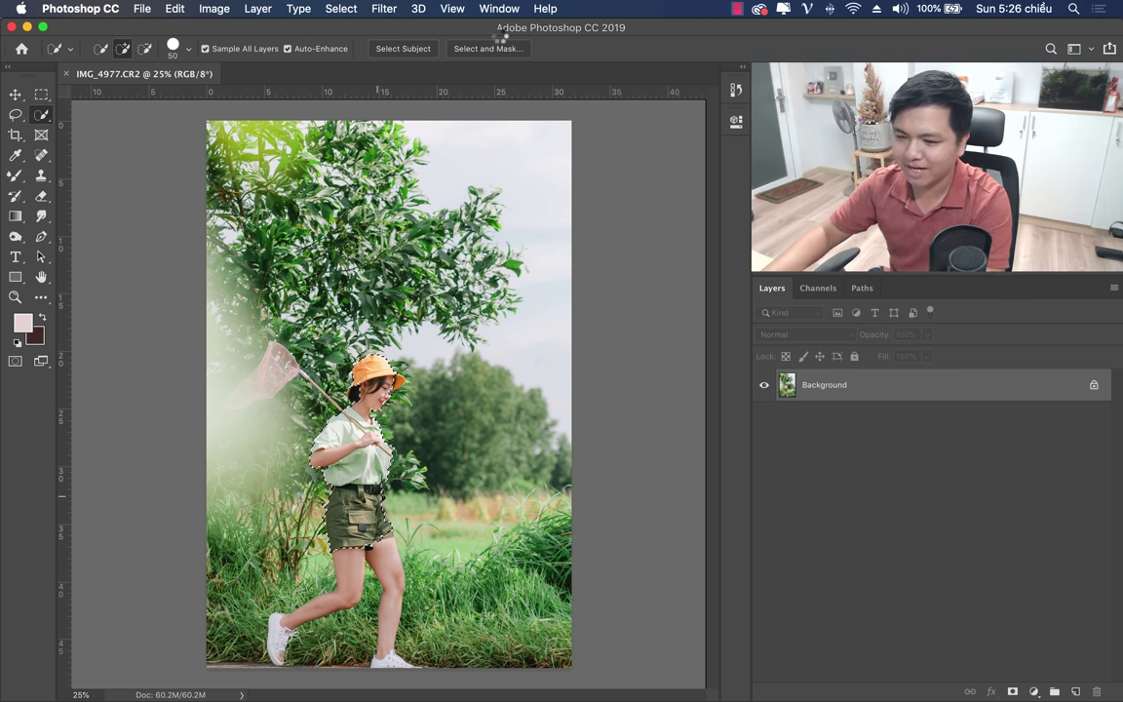
{"action": "key", "text": "ctrl+d"}
{"action": "left_click", "coordinate": [406, 50]}
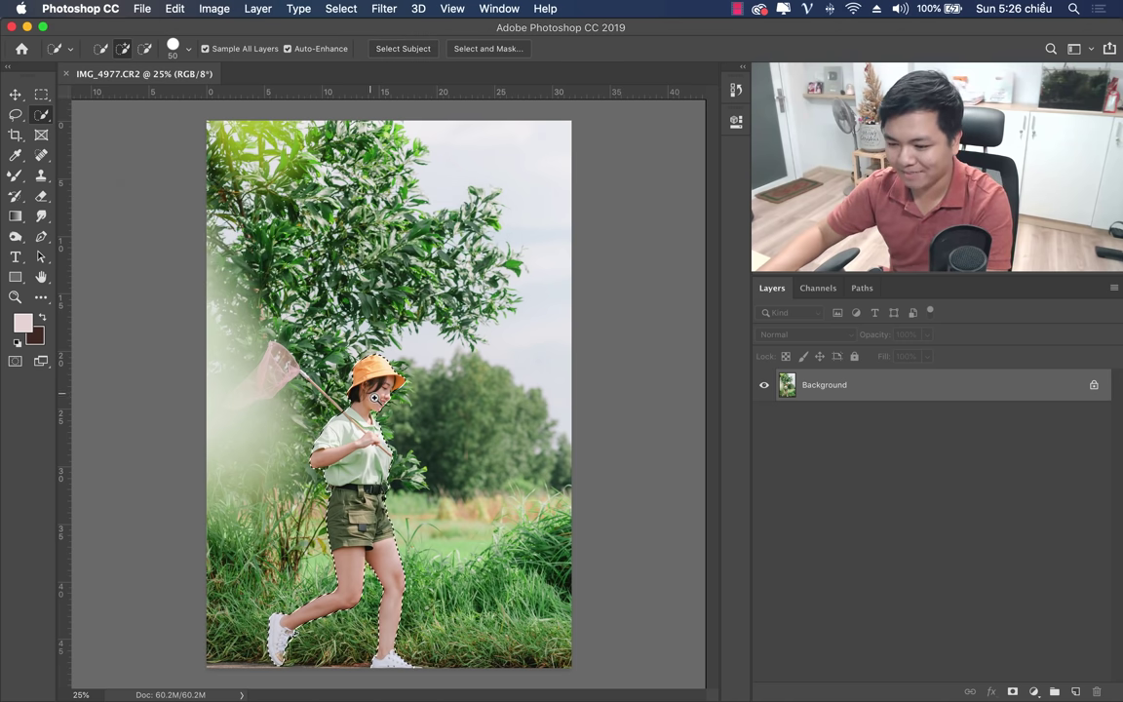
{"action": "key", "text": "z"}
{"action": "mouse_move", "coordinate": [370, 380]}
{"action": "left_mouse_down"}
{"action": "mouse_move", "coordinate": [502, 378]}
{"action": "mouse_move", "coordinate": [475, 356]}
{"action": "mouse_move", "coordinate": [485, 200]}
{"action": "left_mouse_up"}
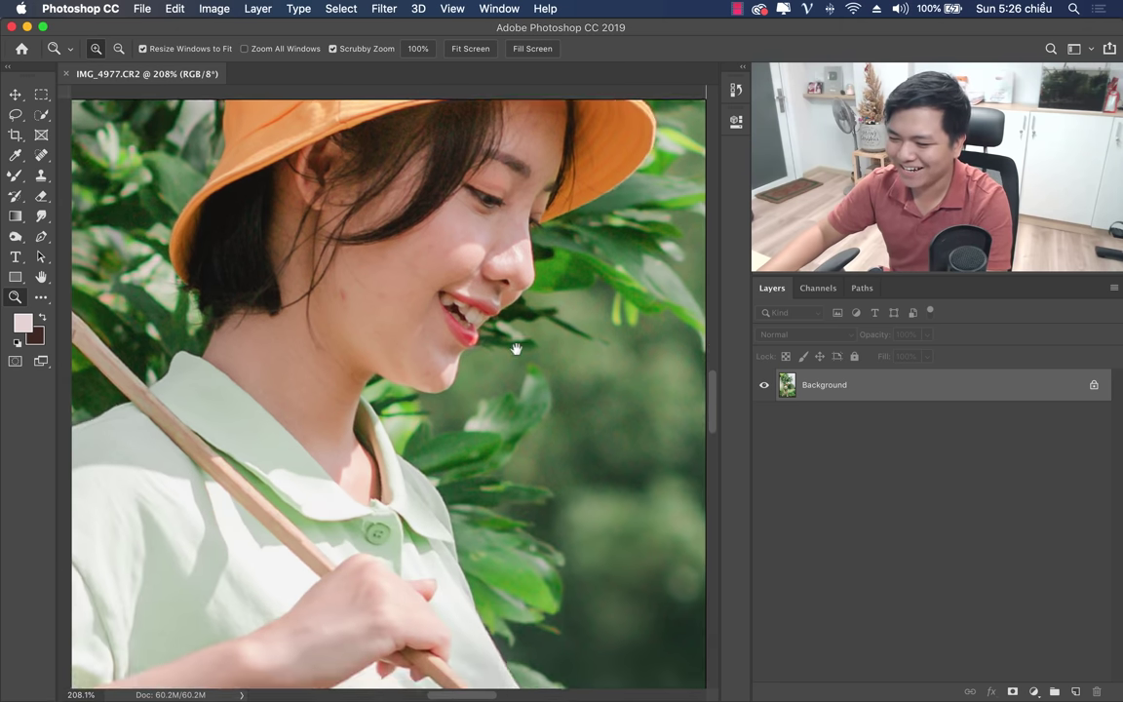
With the Lasso tool, subtract the leaves beside the girl's neck and check the edges.
{"action": "left_click", "coordinate": [18, 117]}
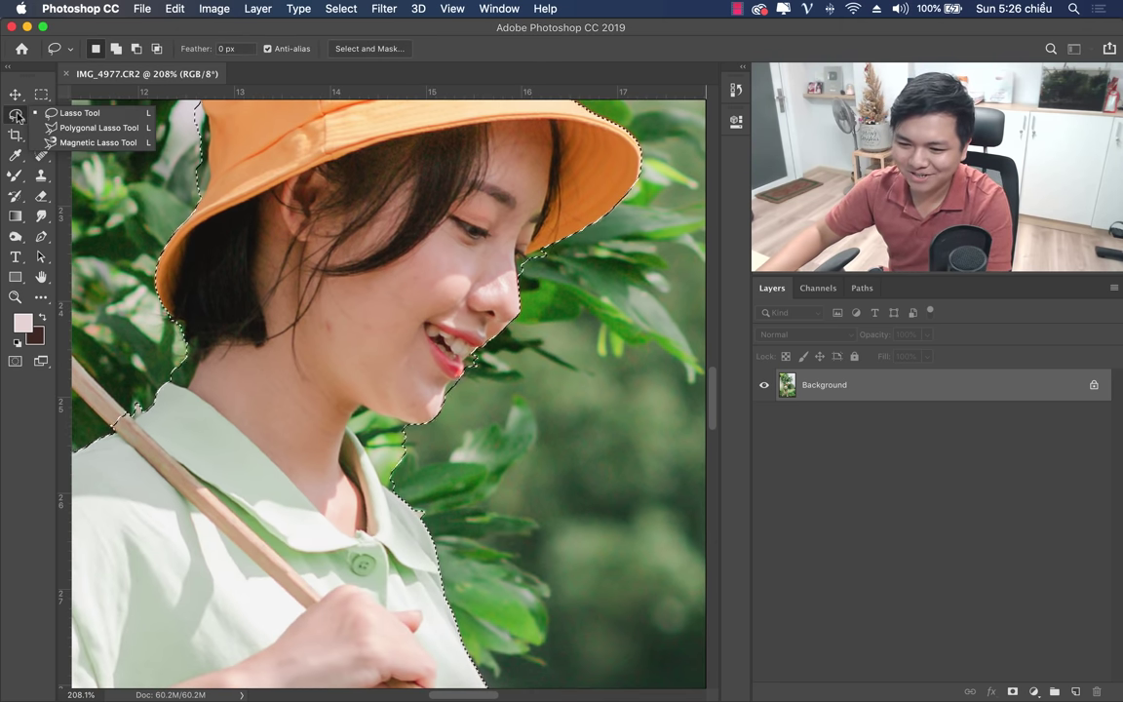
{"action": "left_click", "coordinate": [77, 118]}
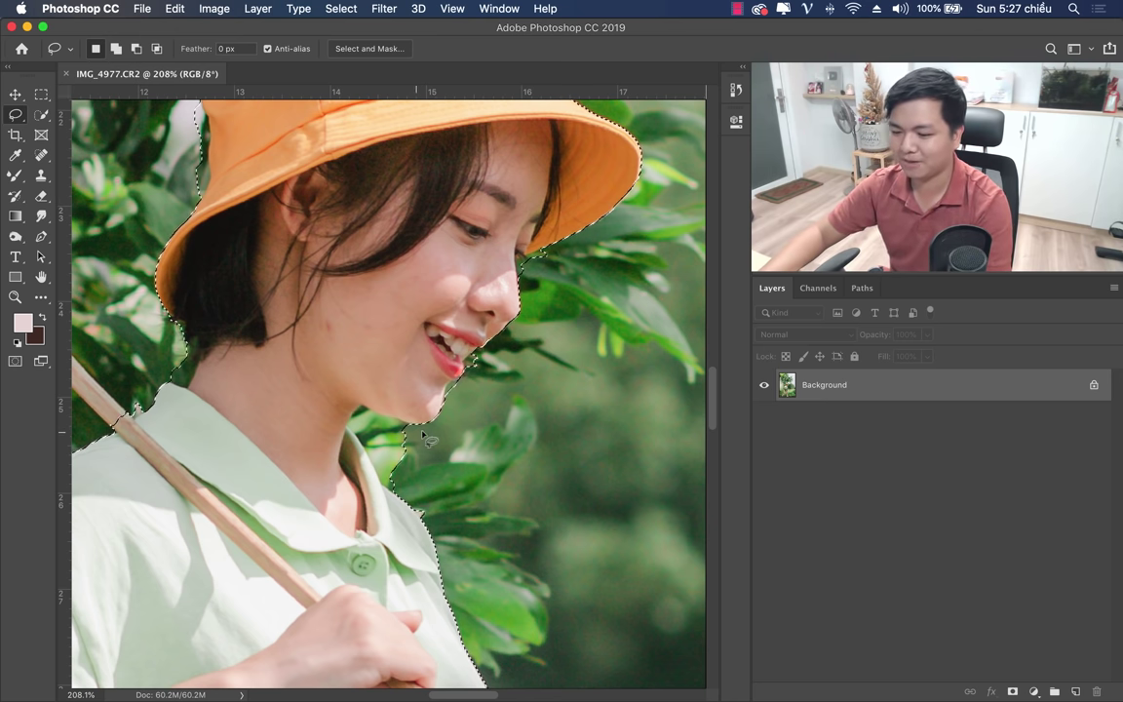
{"action": "key", "text": "alt"}
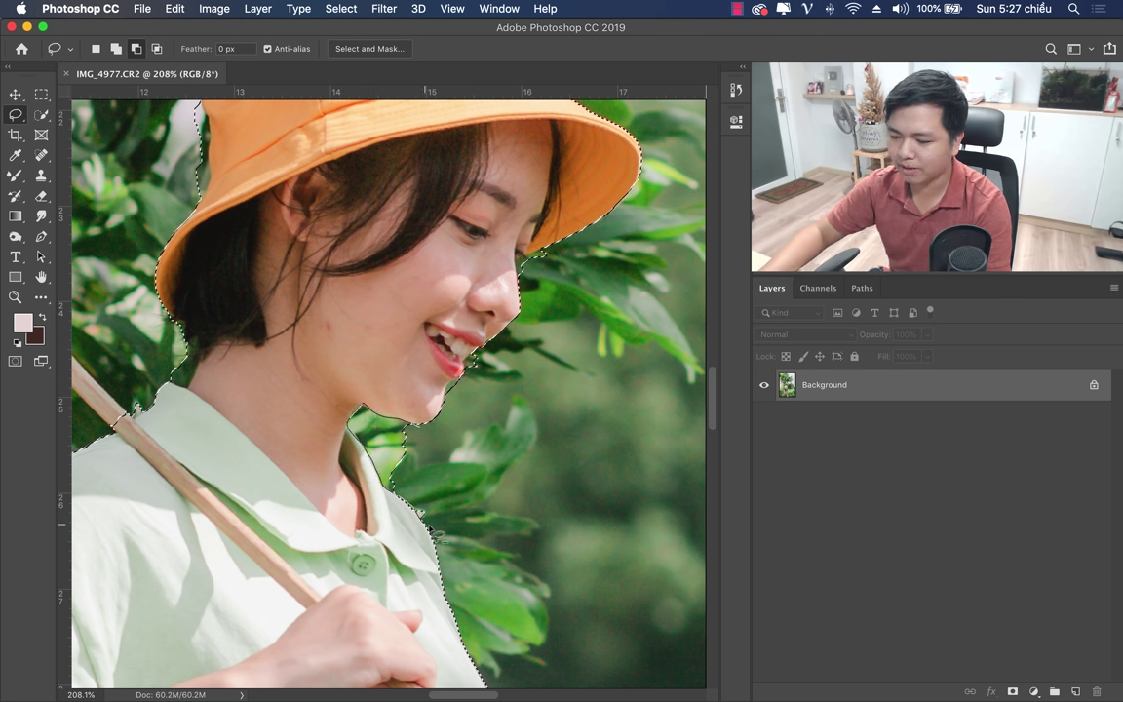
{"action": "left_click_drag", "start_coordinate": [433, 531], "coordinate": [401, 413]}
{"action": "key", "text": "z"}
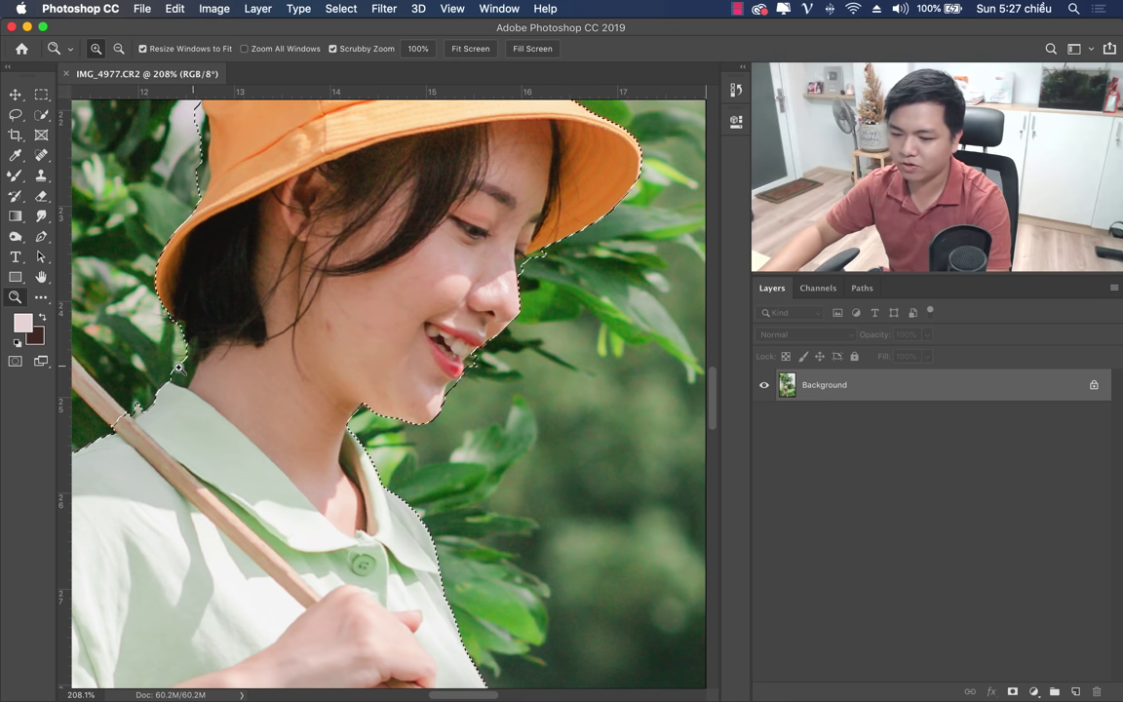
{"action": "scroll", "coordinate": [127, 312], "scroll_direction": "left", "scroll_amount": 5}
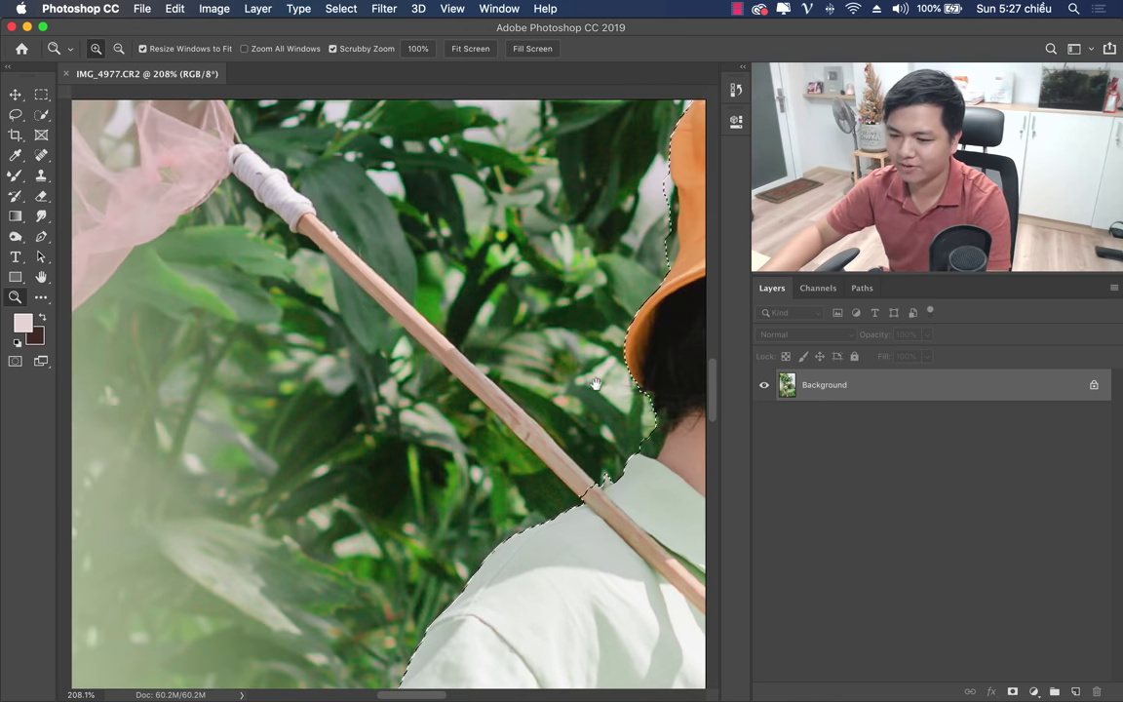
{"action": "left_click_drag", "start_coordinate": [485, 313], "coordinate": [375, 274]}
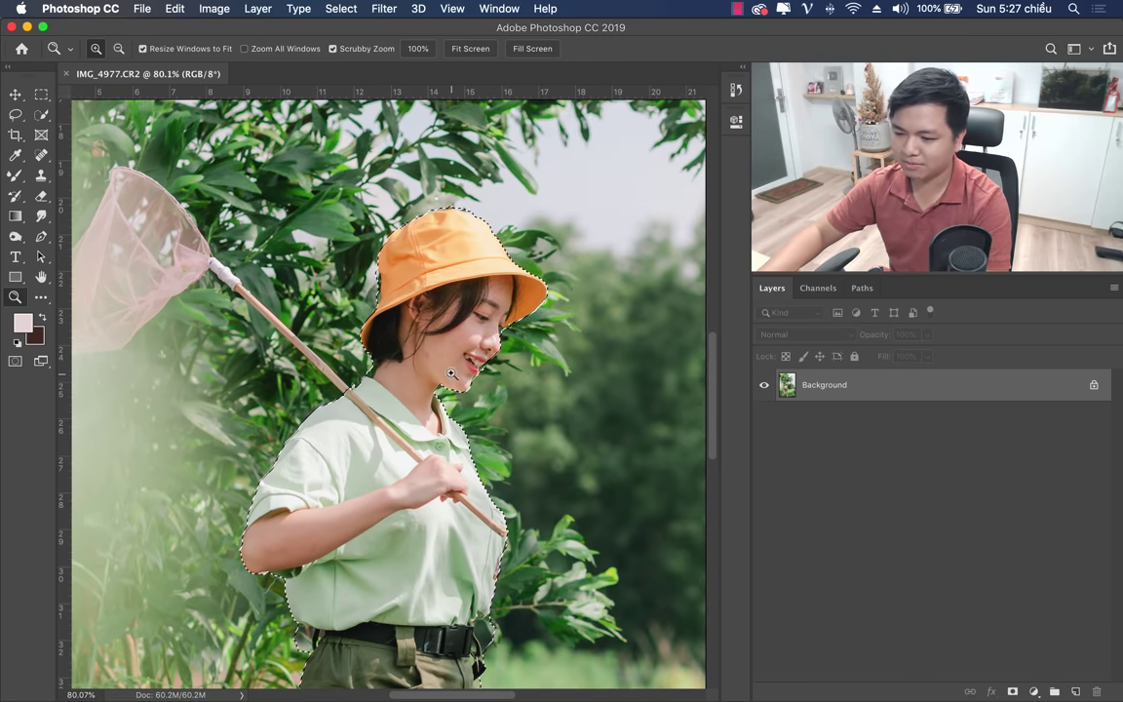
{"action": "left_click_drag", "start_coordinate": [409, 336], "coordinate": [573, 376]}
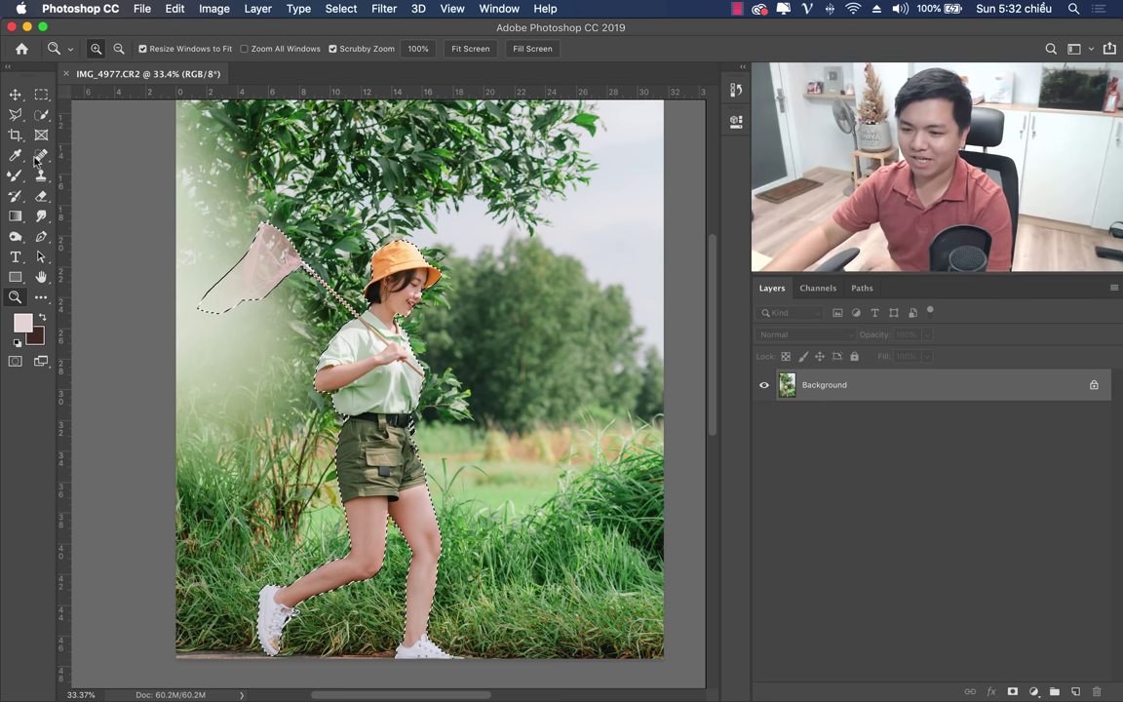
Feather the girl-and-net selection with a Feather Radius of 2 pixels.
{"action": "left_click", "coordinate": [16, 116]}
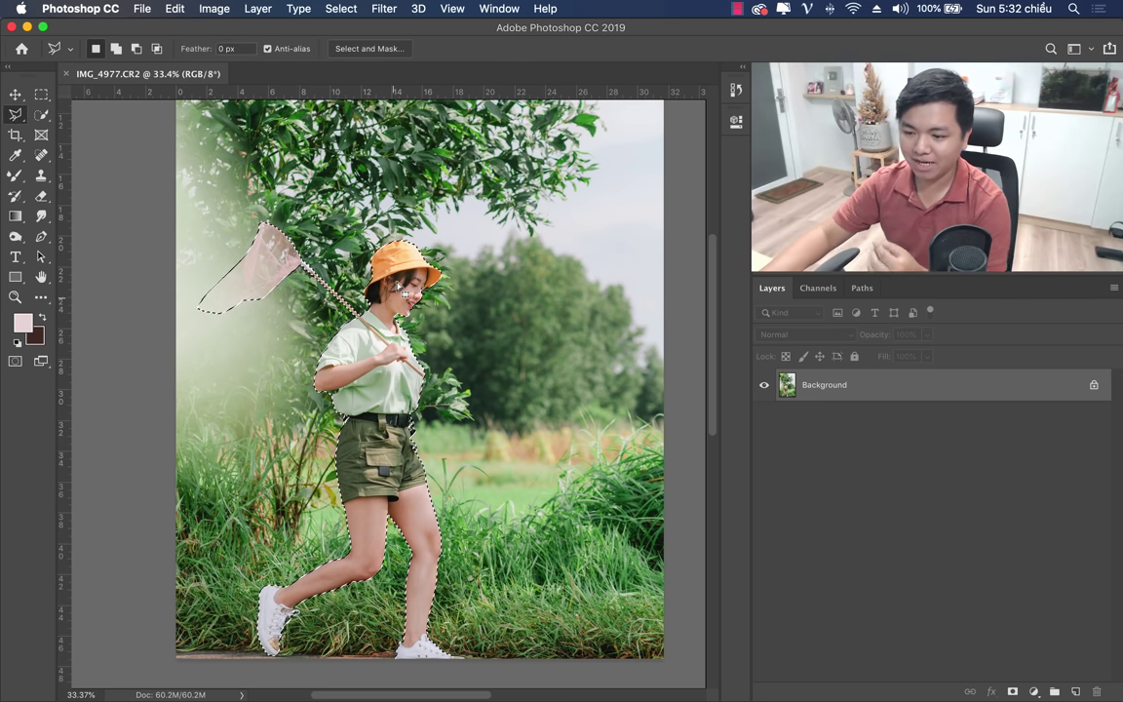
{"action": "right_click", "coordinate": [381, 319]}
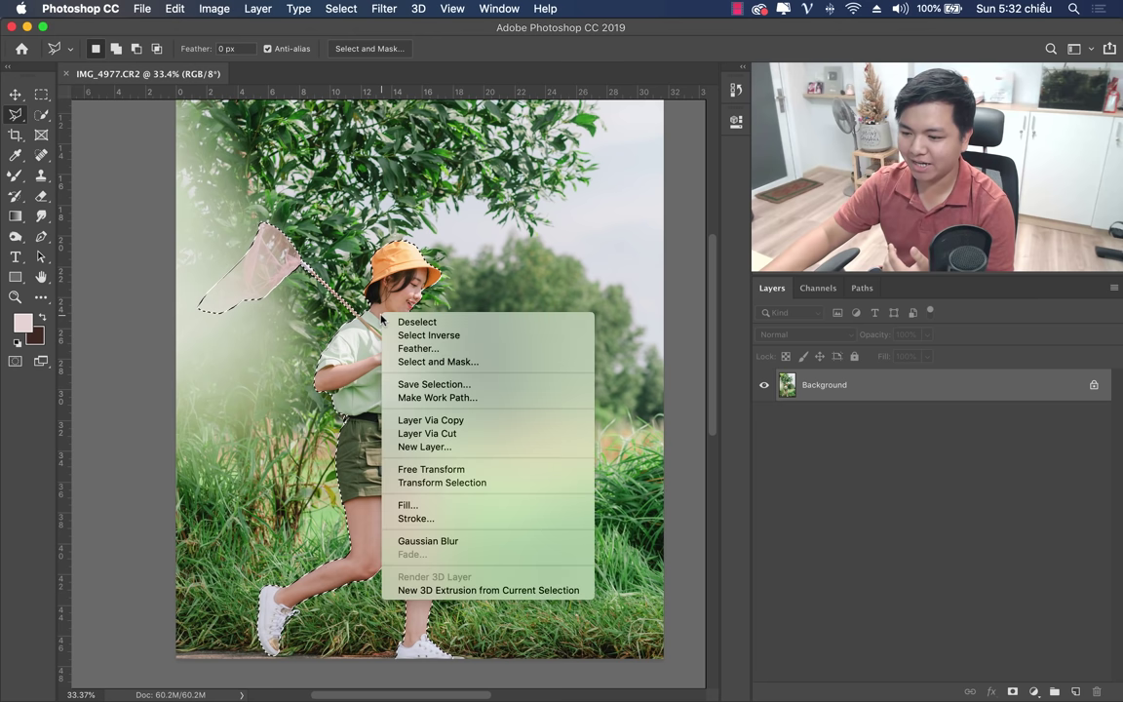
{"action": "left_click", "coordinate": [400, 348]}
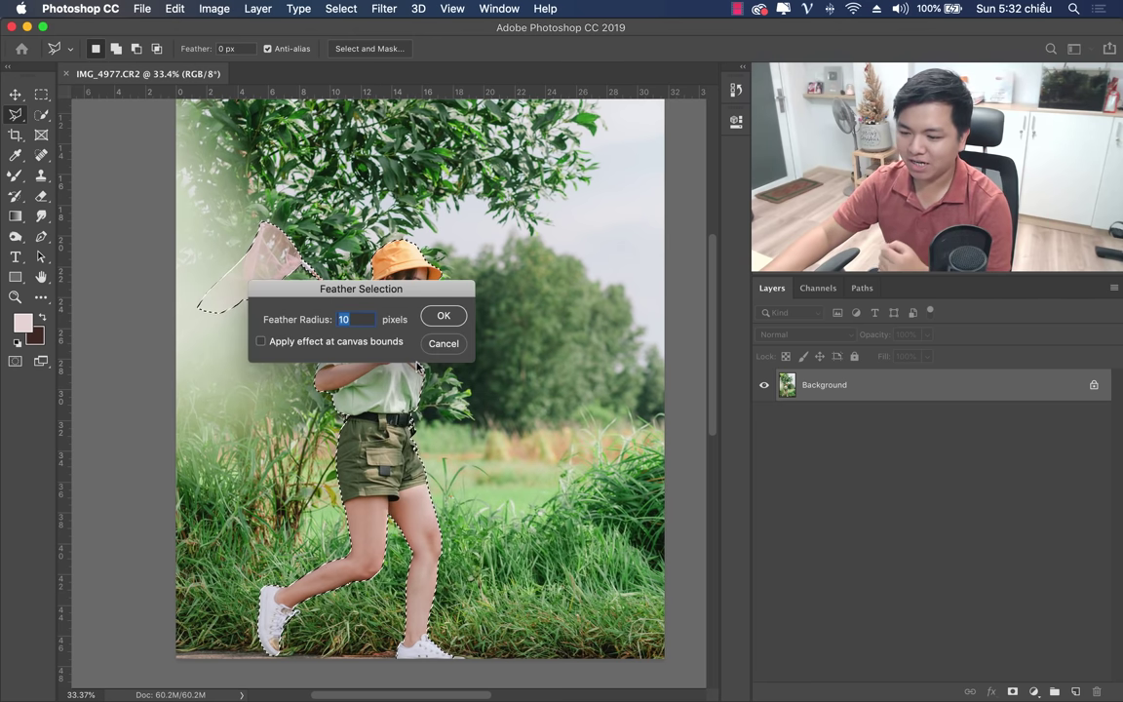
{"action": "left_click", "coordinate": [361, 320]}
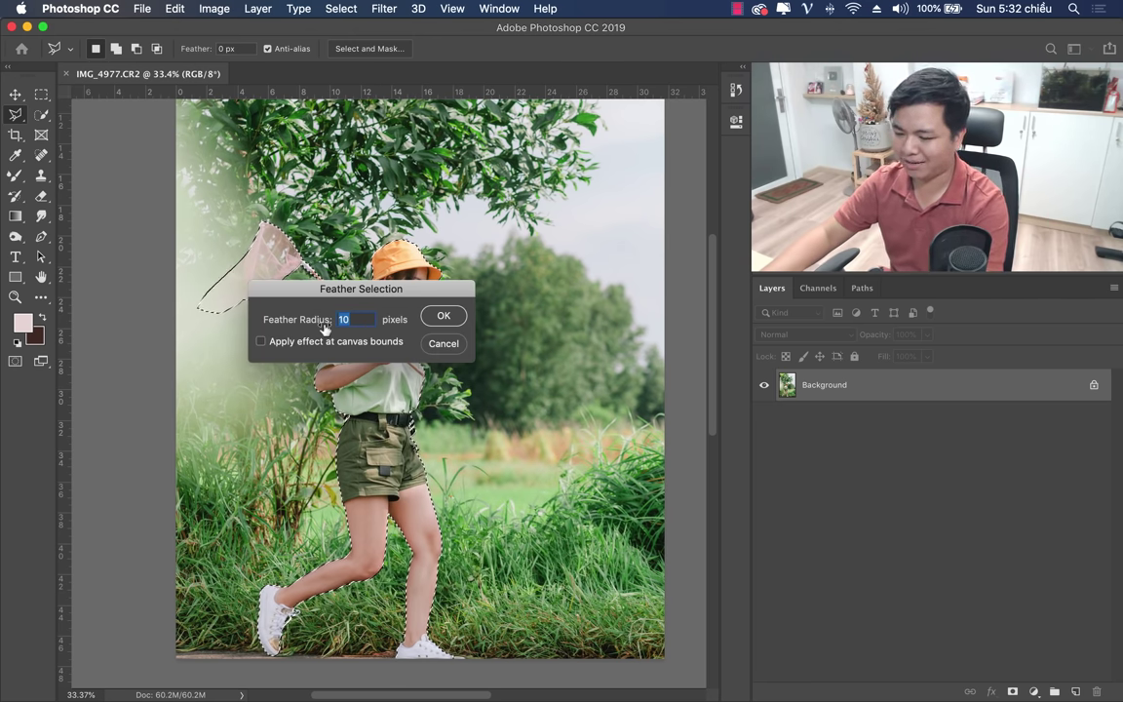
{"action": "type", "text": "2"}
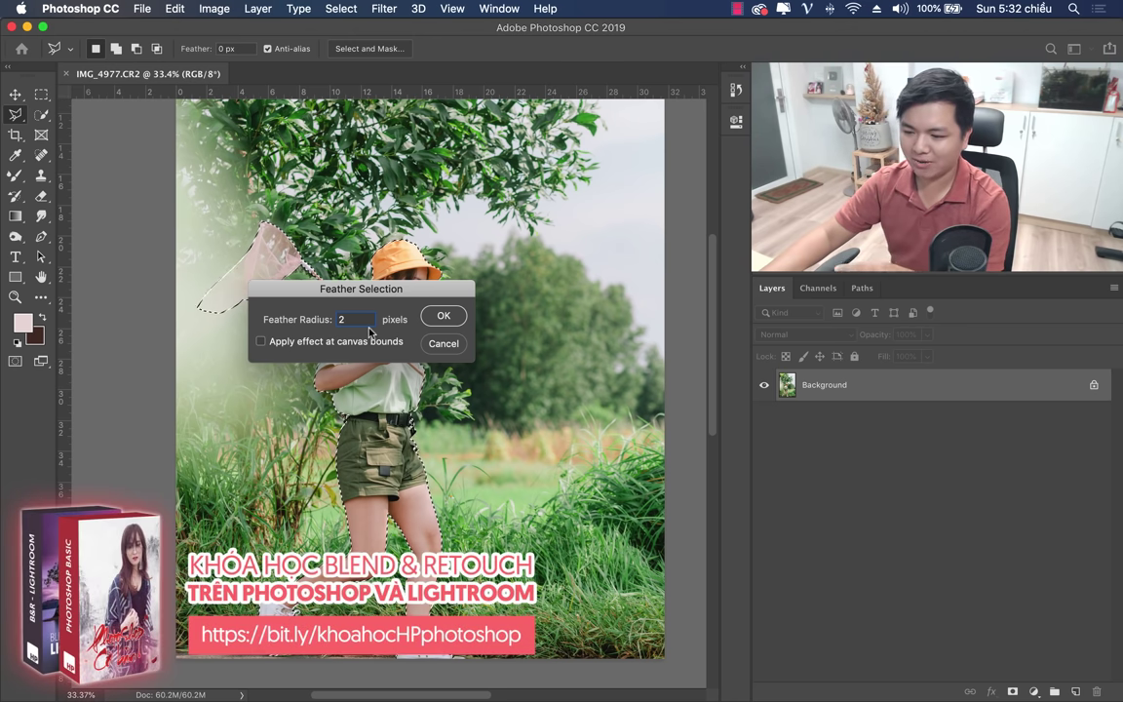
{"action": "key", "text": "Return"}
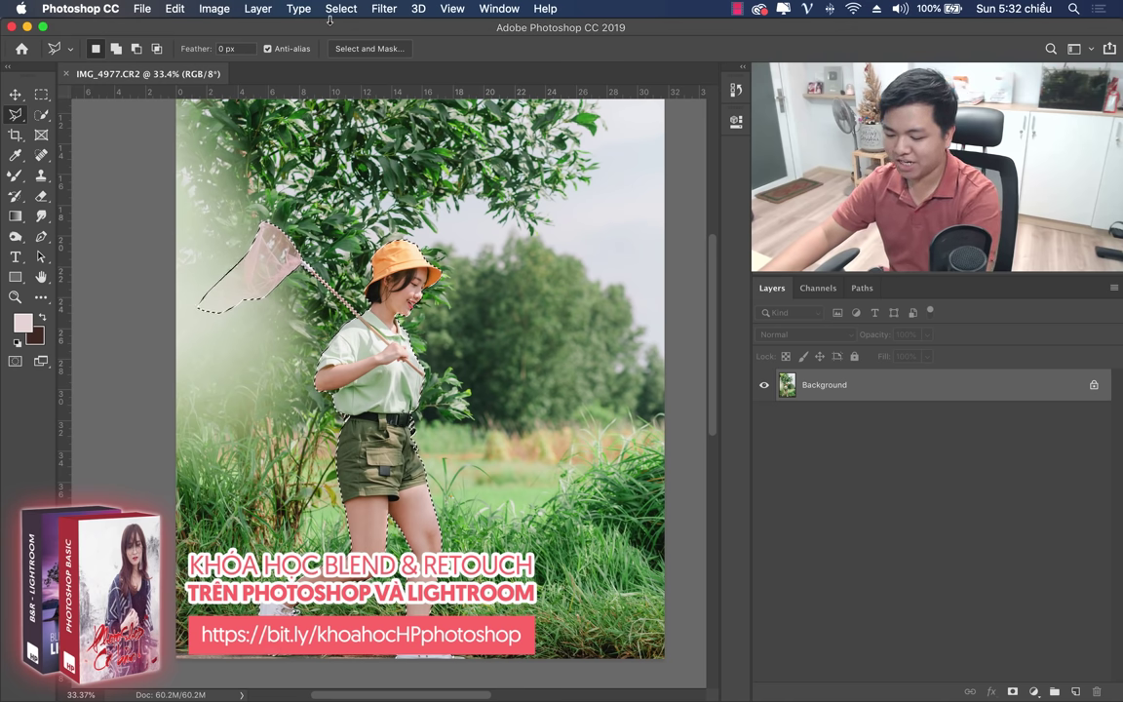
Copy the selected girl and net onto a new Layer 1 and verify the cut-out.
{"action": "left_click", "coordinate": [259, 9]}
{"action": "mouse_move", "coordinate": [293, 28]}
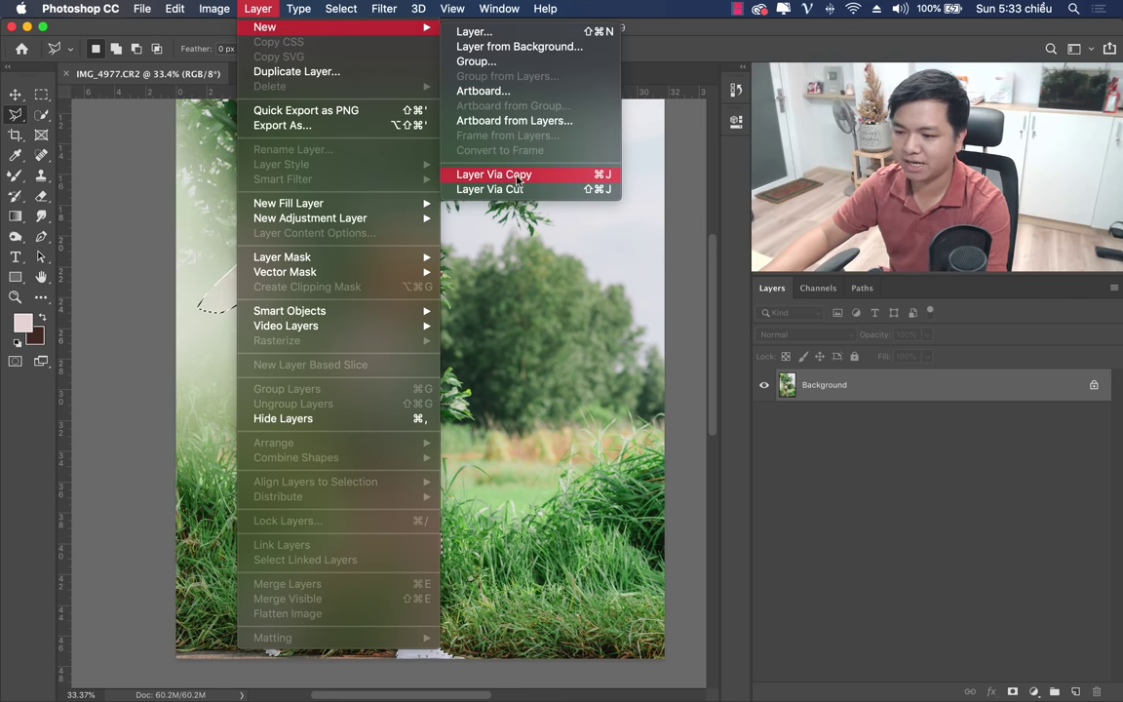
{"action": "left_click", "coordinate": [518, 177]}
{"action": "left_click", "coordinate": [766, 417]}
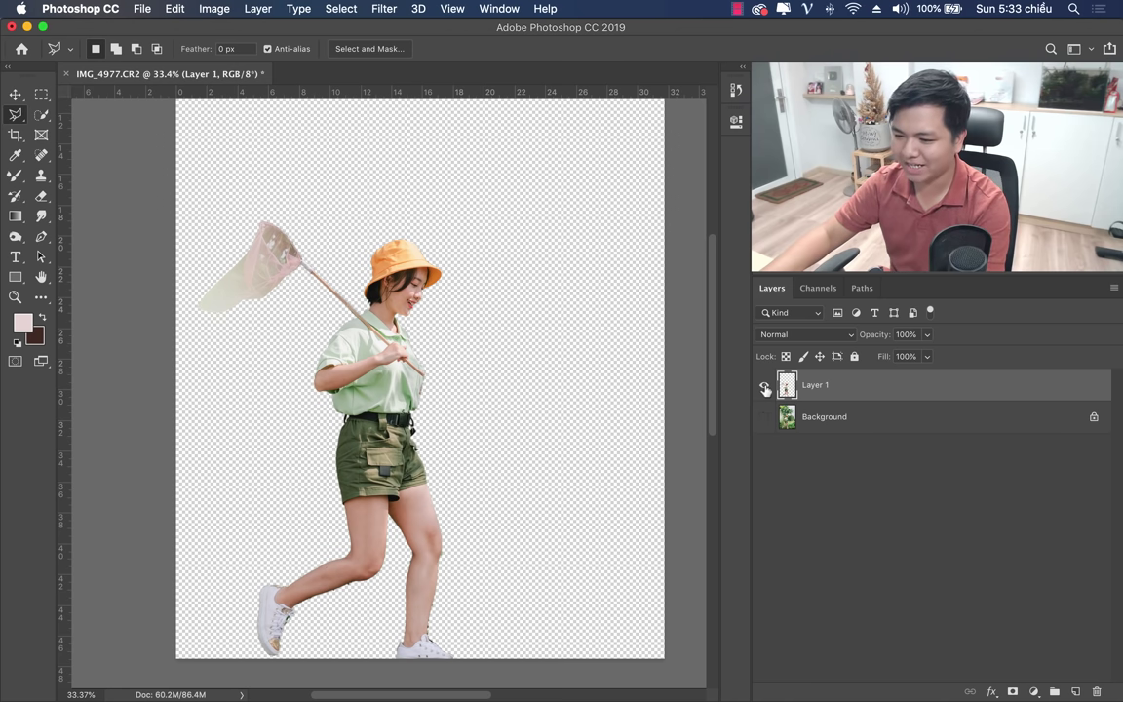
{"action": "left_click", "coordinate": [765, 417]}
Duplicate the Background layer as Background copy with Layer Via Copy.
{"action": "left_click", "coordinate": [855, 421]}
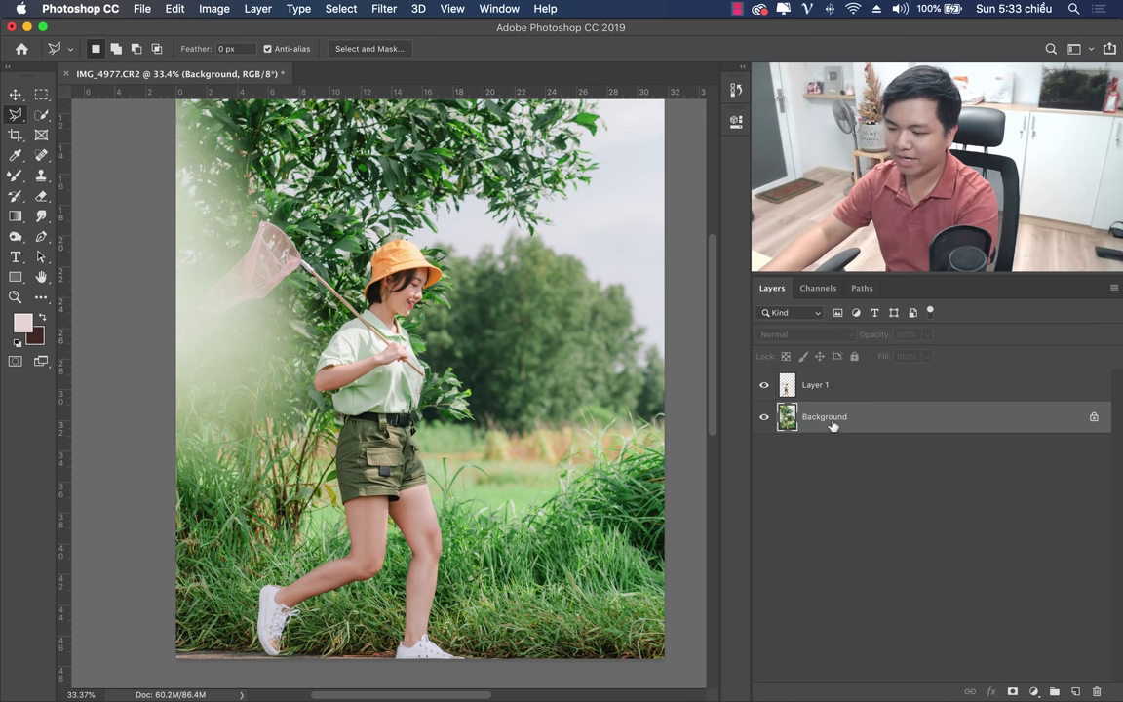
{"action": "left_click", "coordinate": [881, 399]}
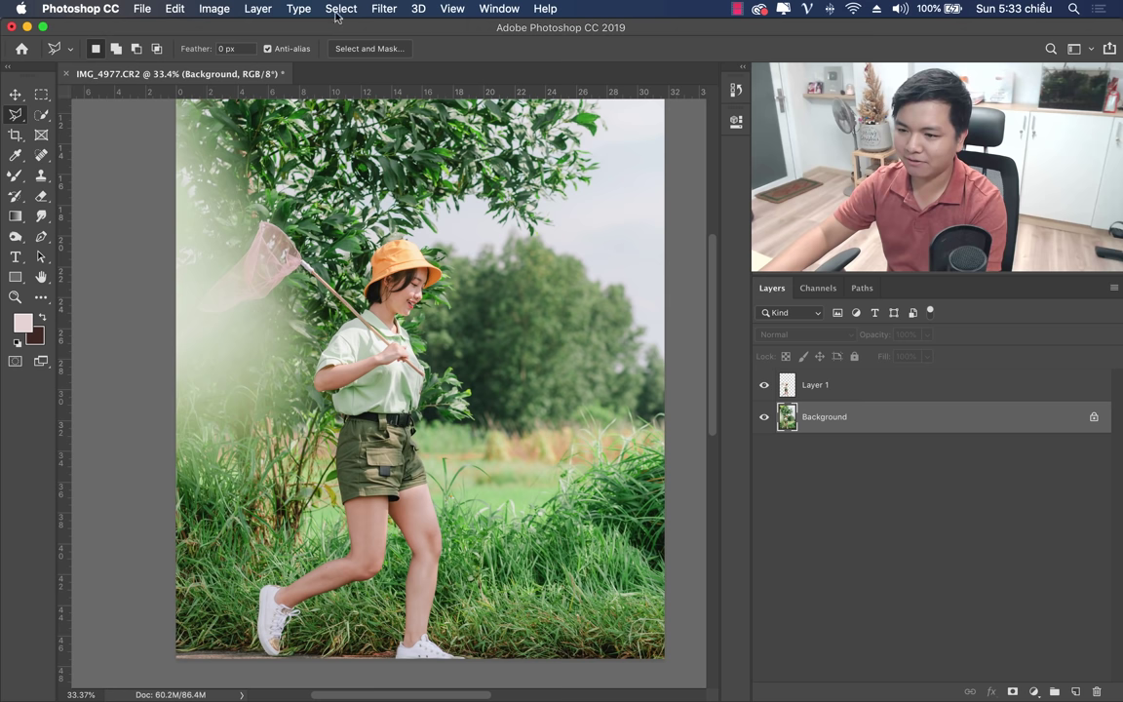
{"action": "left_click", "coordinate": [255, 9]}
{"action": "mouse_move", "coordinate": [265, 27]}
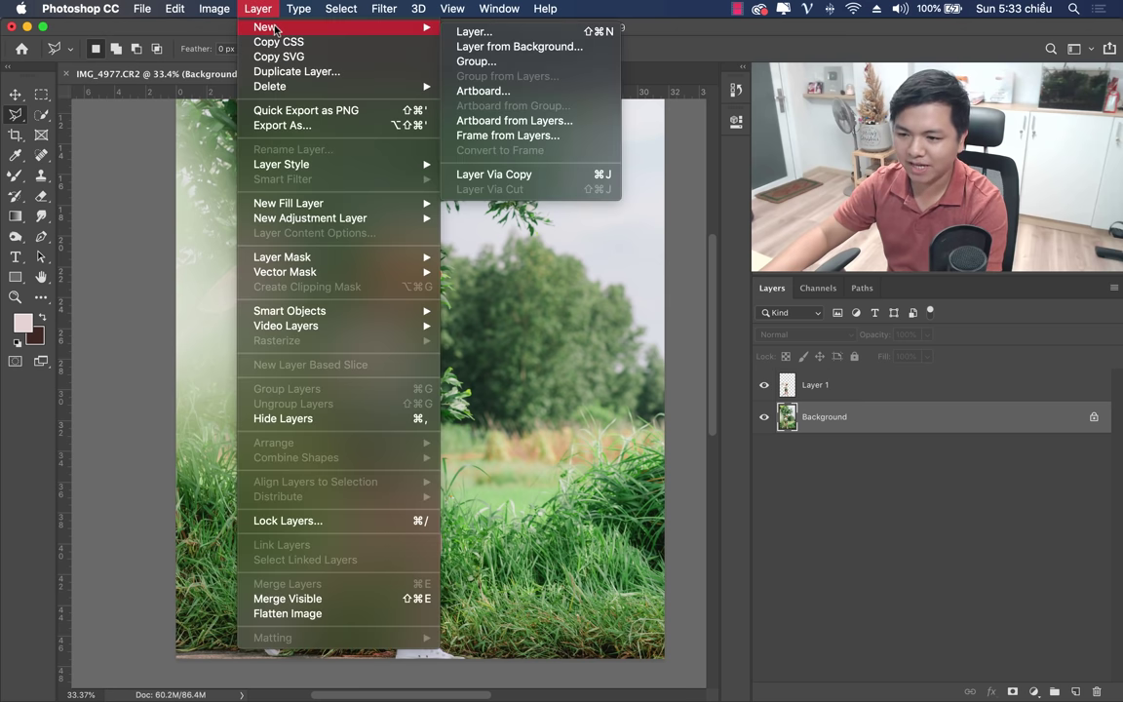
{"action": "left_click", "coordinate": [531, 177]}
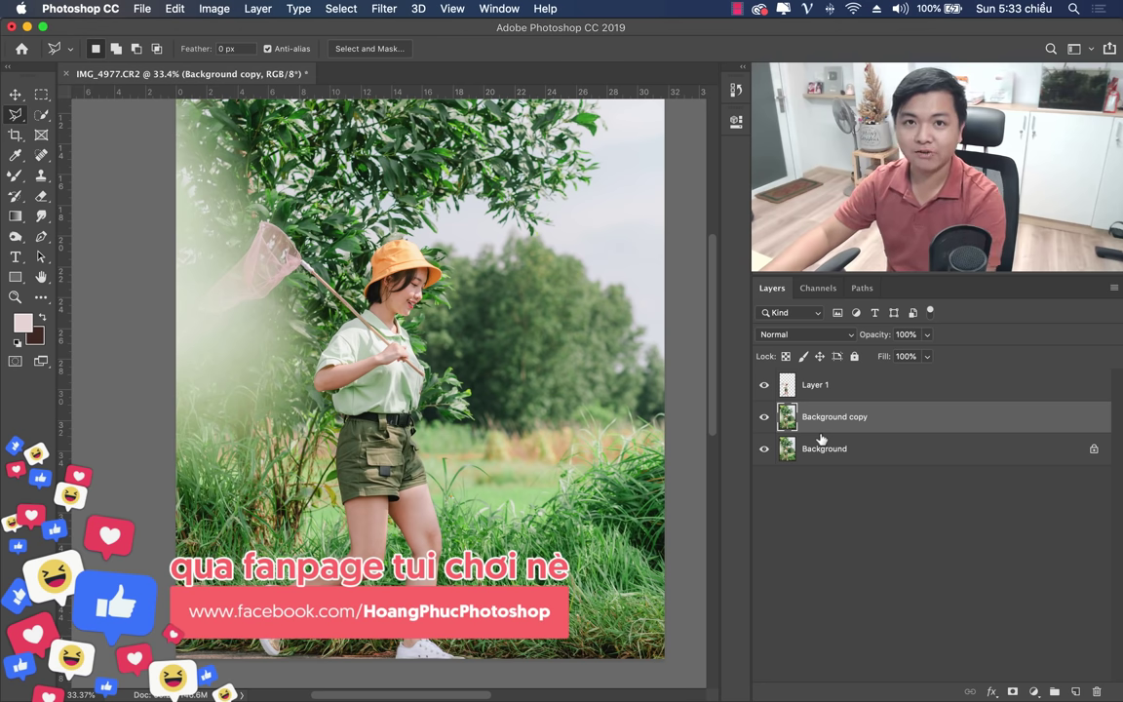
Rename the Background copy layer to 'xoa phong'.
{"action": "left_click", "coordinate": [818, 385]}
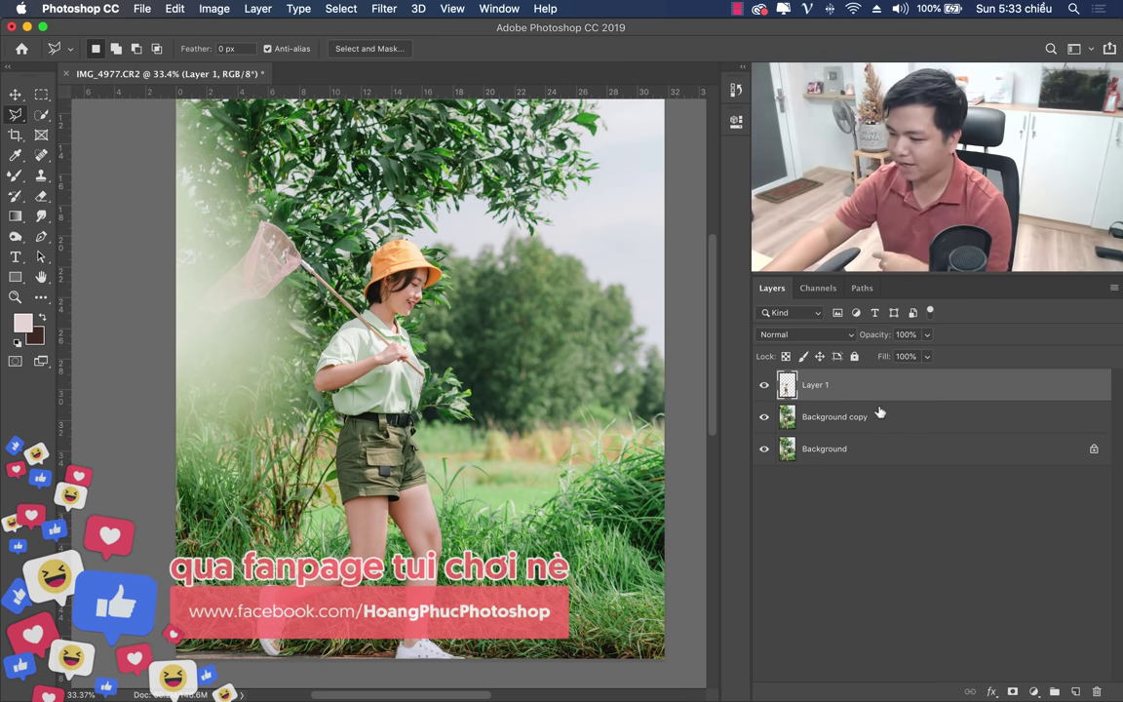
{"action": "left_click", "coordinate": [879, 416]}
{"action": "double_click", "coordinate": [832, 416]}
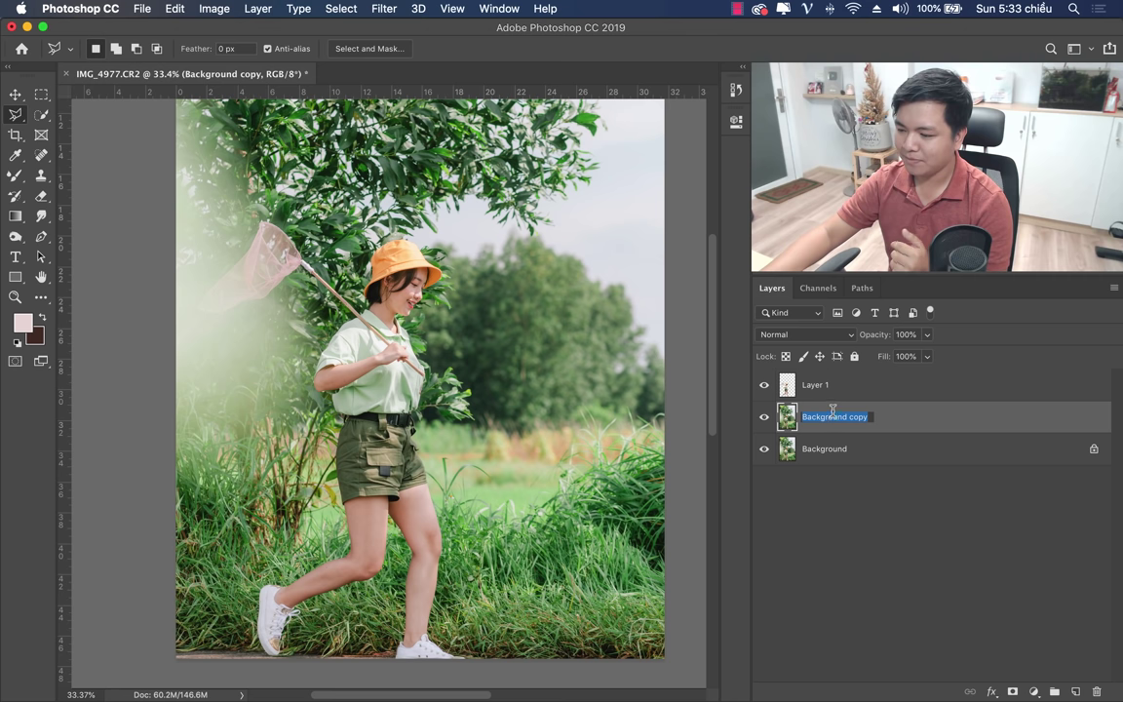
{"action": "type", "text": "xoa phon"}
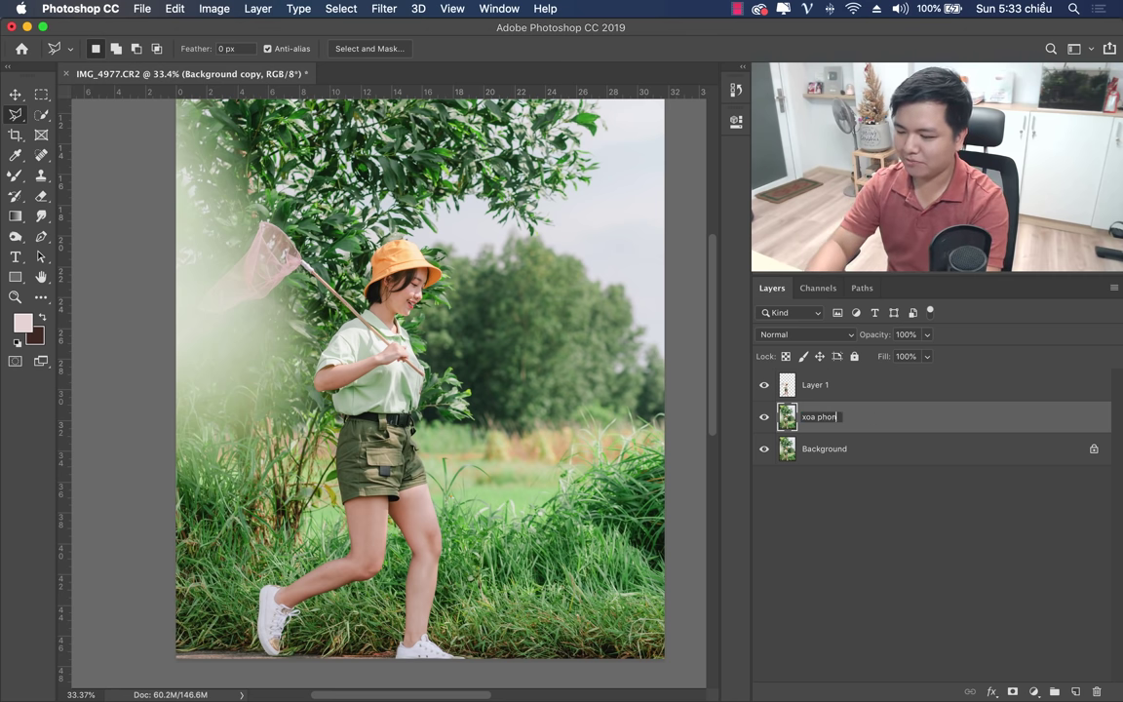
{"action": "type", "text": "g"}
{"action": "key", "text": "Return"}
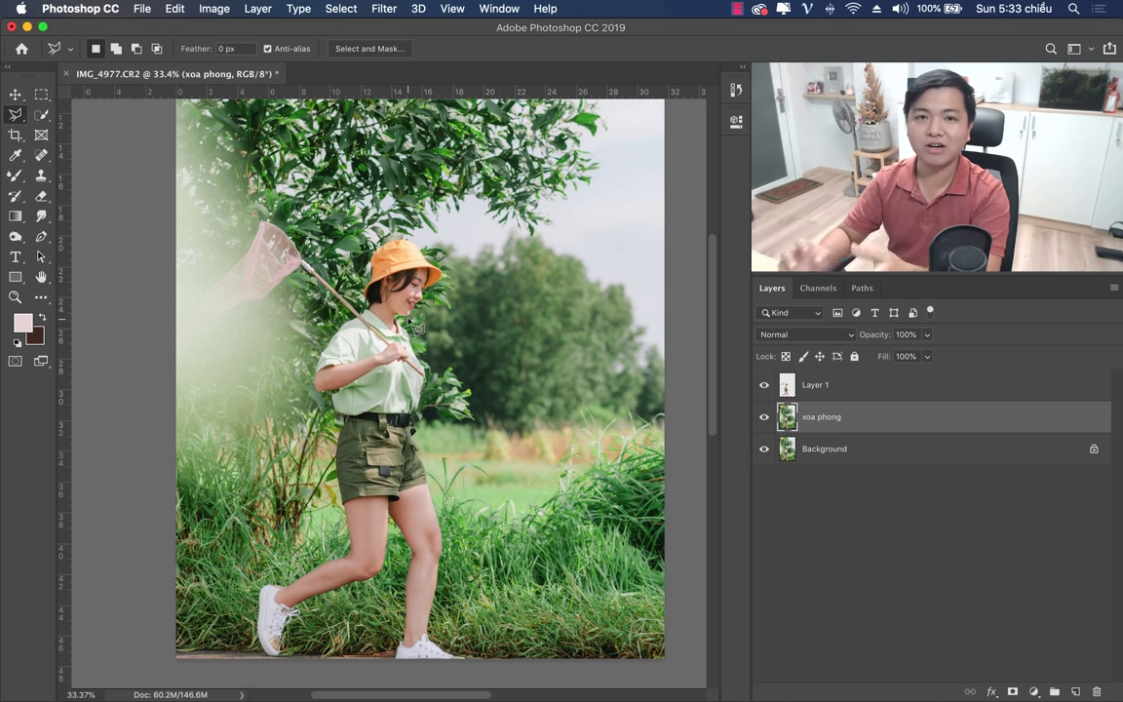
Rename Layer 1 to 'nguoi' and load its outline as a selection.
{"action": "left_click", "coordinate": [825, 384]}
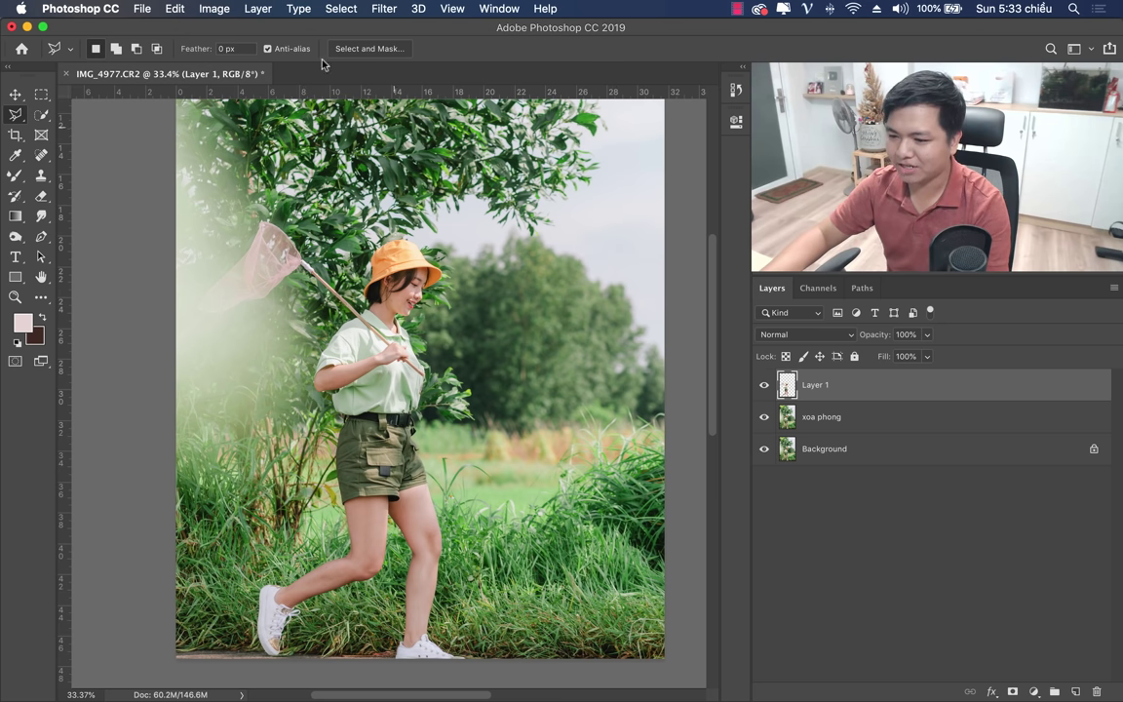
{"action": "left_click", "coordinate": [342, 9]}
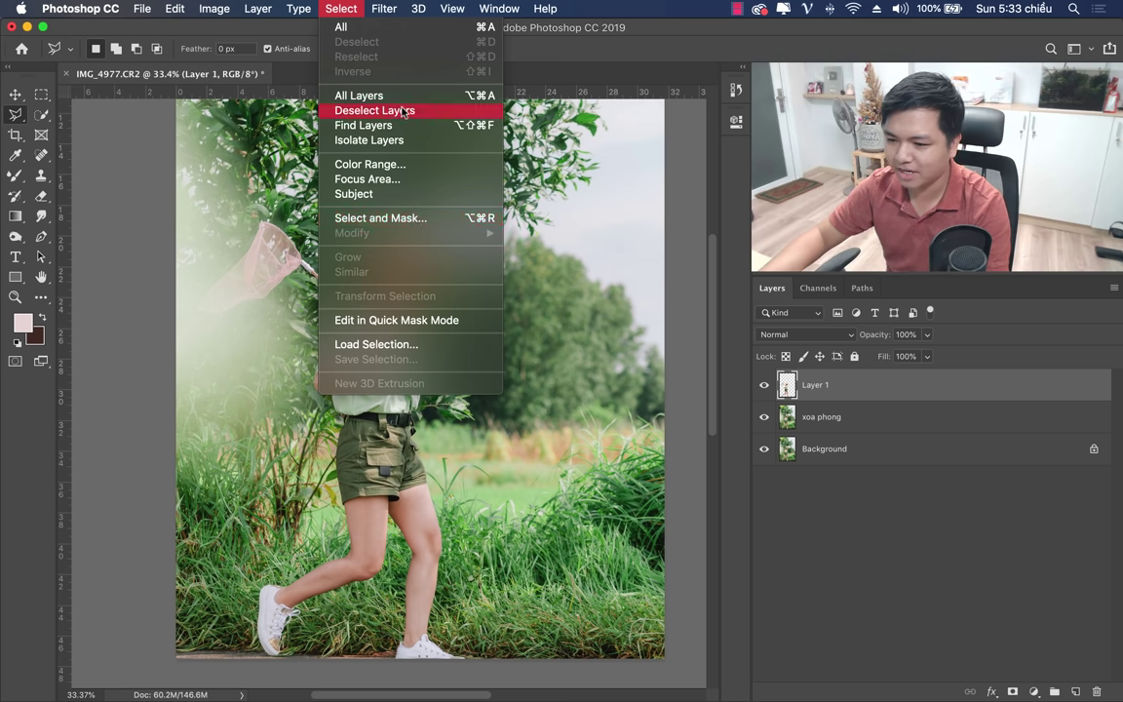
{"action": "left_click", "coordinate": [669, 59]}
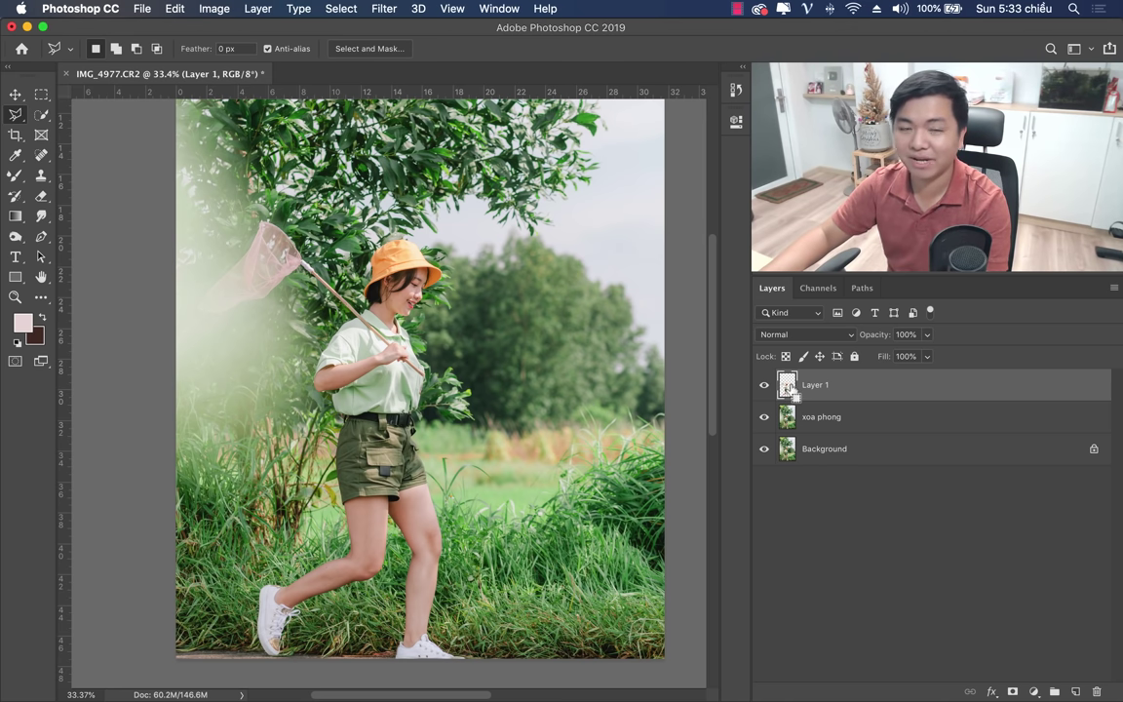
{"action": "double_click", "coordinate": [815, 385]}
{"action": "type", "text": "nguoi"}
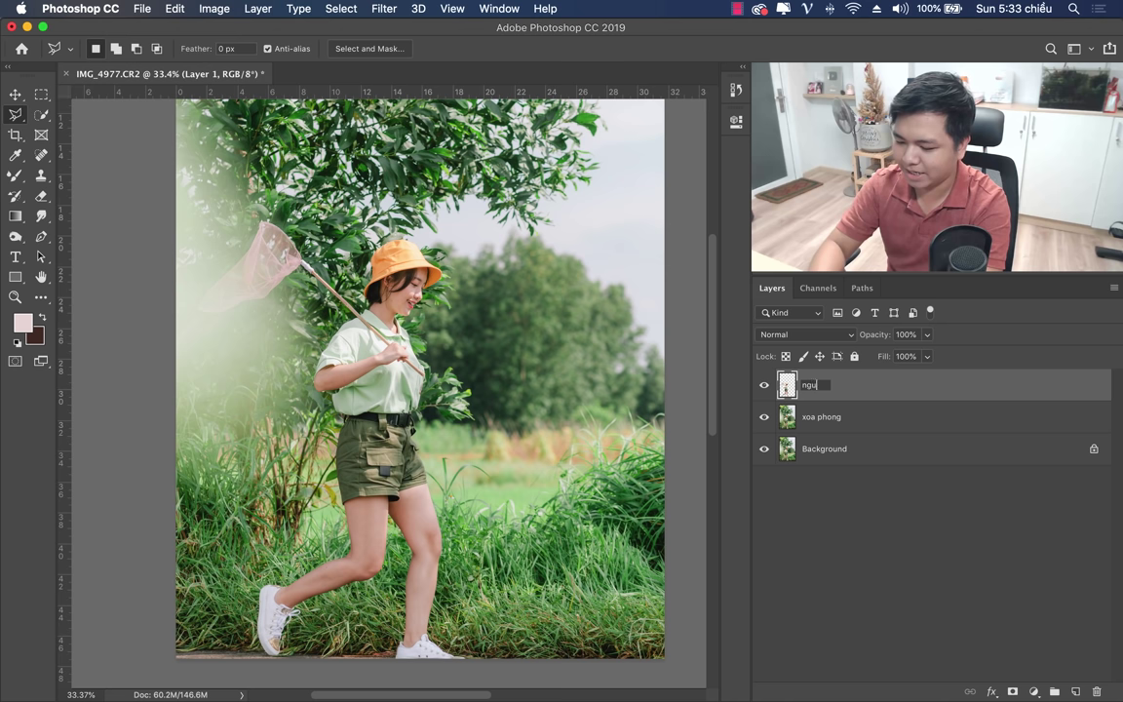
{"action": "key", "text": "Return"}
{"action": "left_click", "coordinate": [786, 388], "text": "ctrl"}
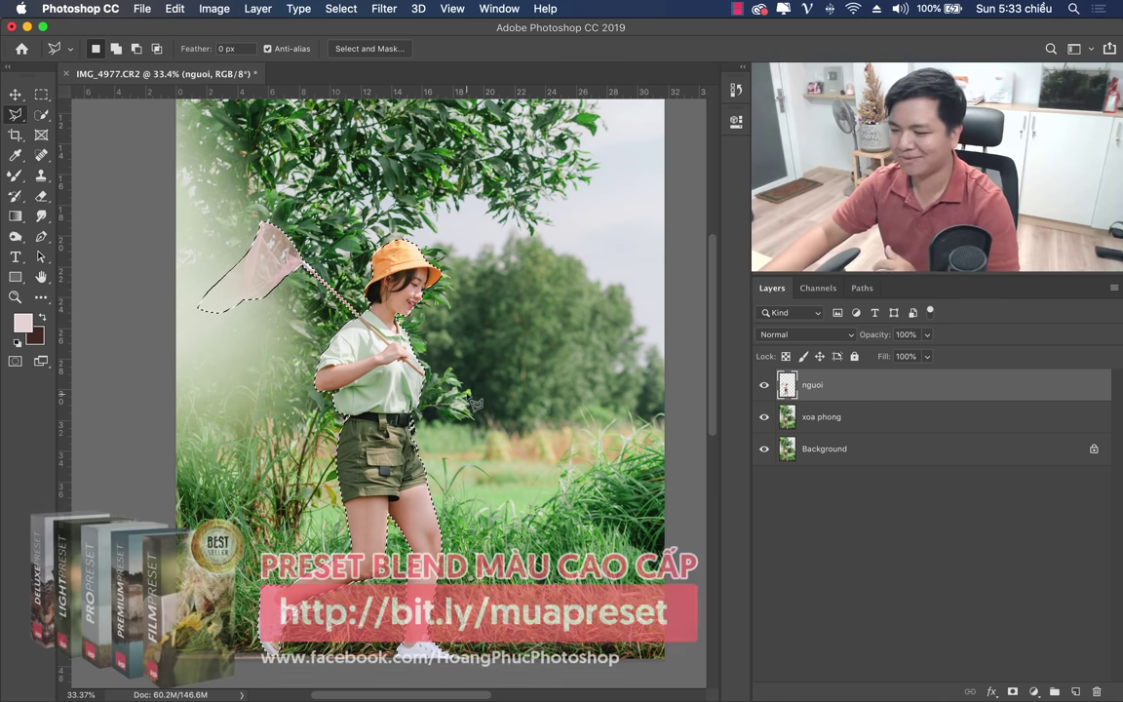
Expand the girl-and-net selection by 50 pixels and zoom around to check it.
{"action": "left_click", "coordinate": [338, 13]}
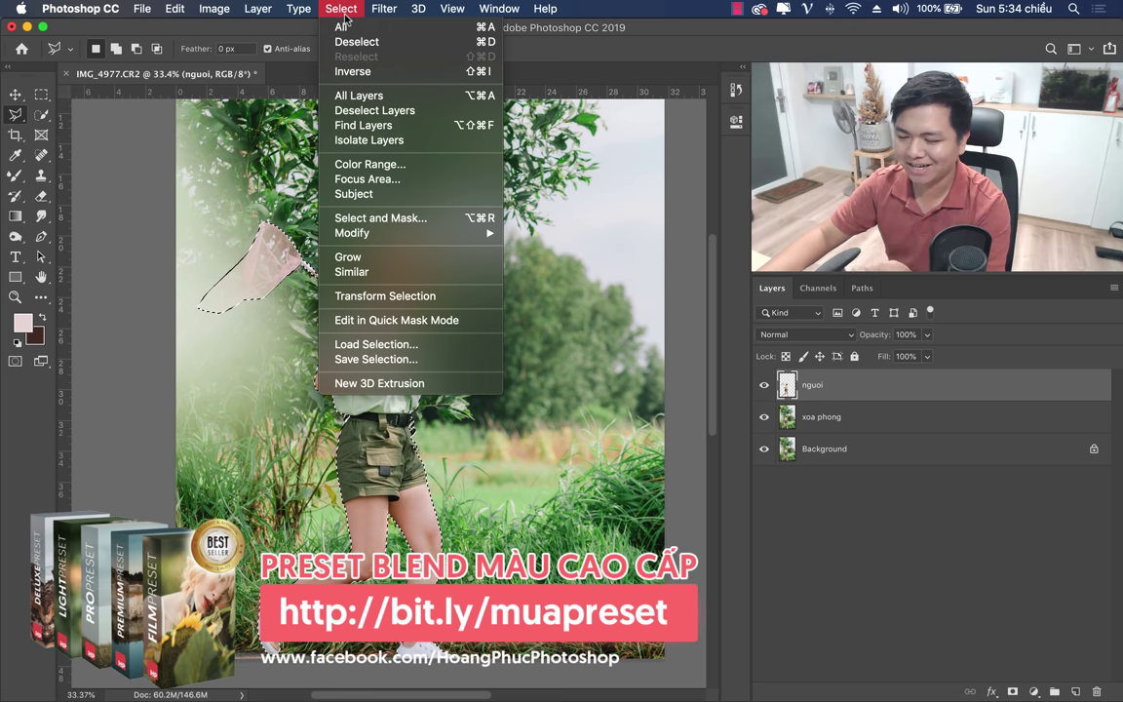
{"action": "mouse_move", "coordinate": [352, 233]}
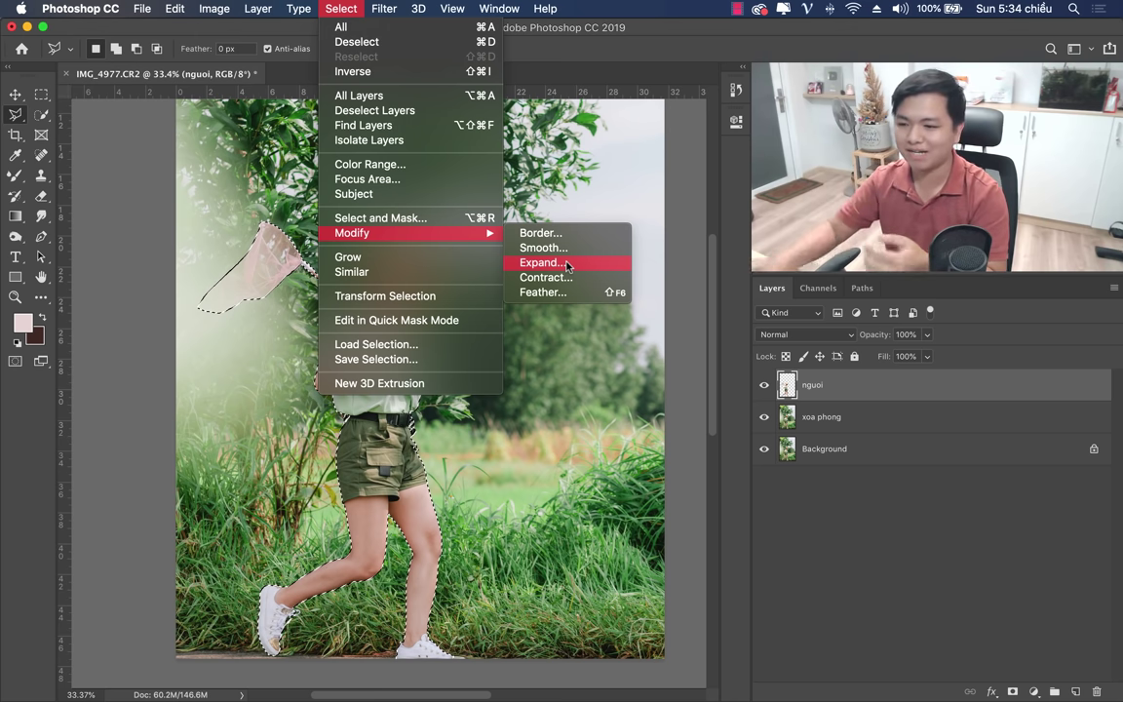
{"action": "left_click", "coordinate": [557, 268]}
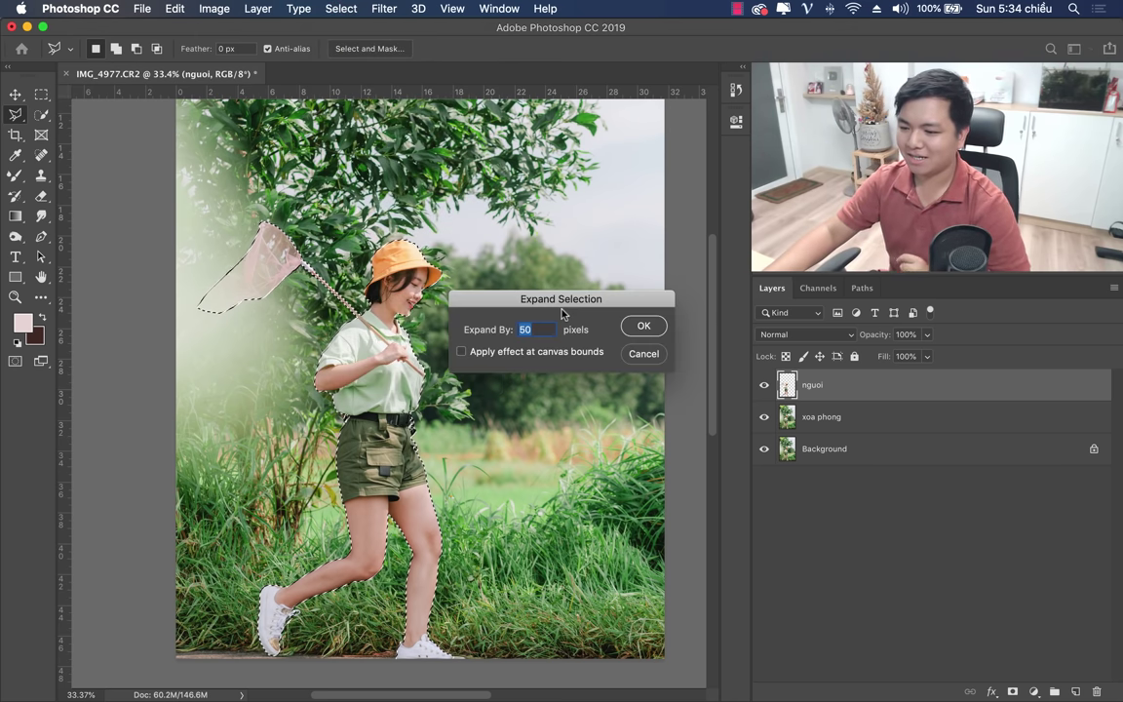
{"action": "left_click_drag", "start_coordinate": [558, 298], "coordinate": [533, 318]}
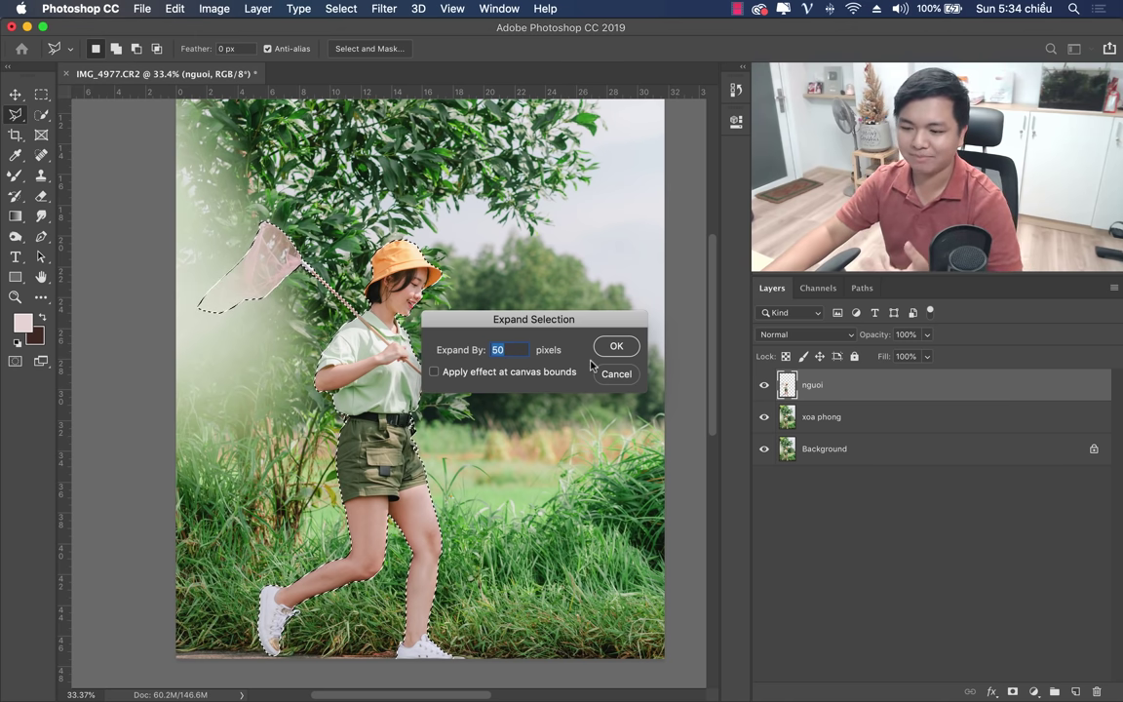
{"action": "left_click", "coordinate": [615, 345]}
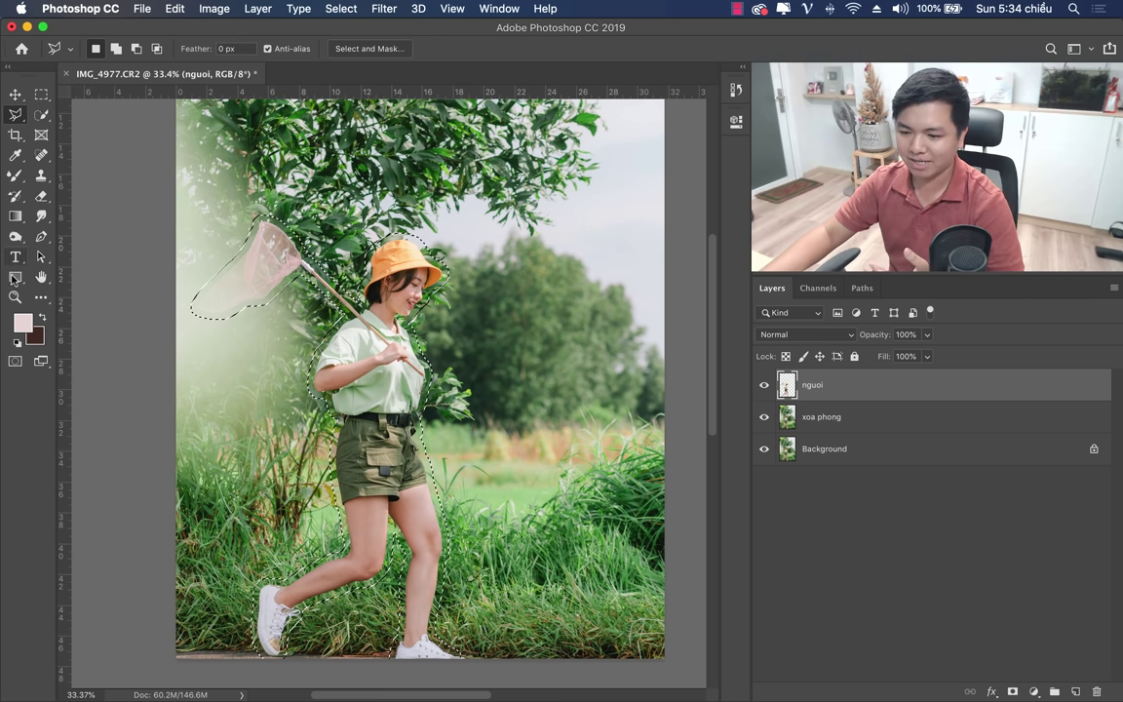
{"action": "key", "text": "z"}
{"action": "left_click_drag", "start_coordinate": [426, 264], "coordinate": [532, 268]}
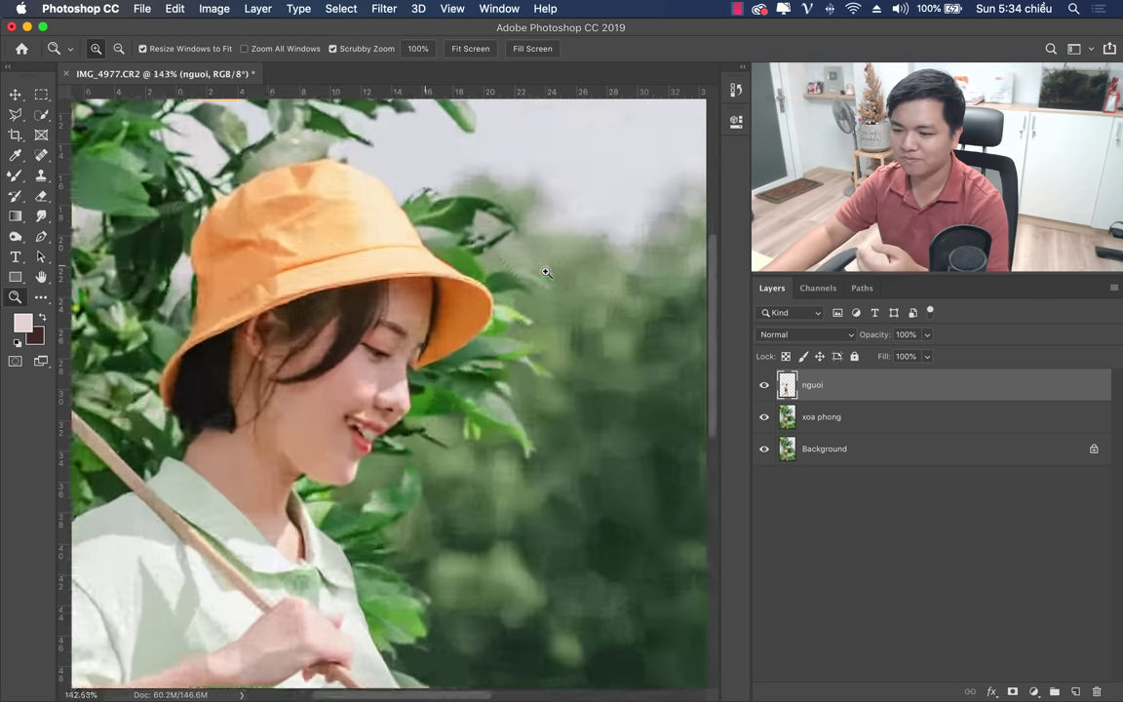
{"action": "left_click_drag", "start_coordinate": [421, 299], "coordinate": [335, 385]}
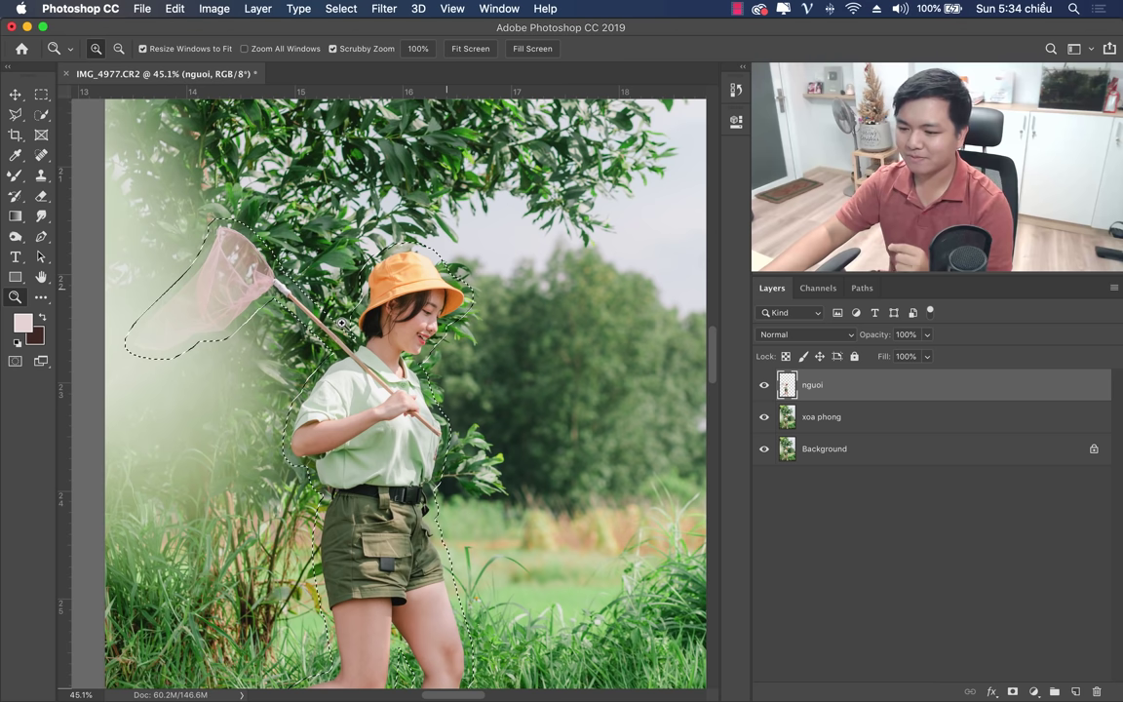
{"action": "left_click_drag", "start_coordinate": [335, 385], "coordinate": [330, 392]}
{"action": "left_click", "coordinate": [331, 395]}
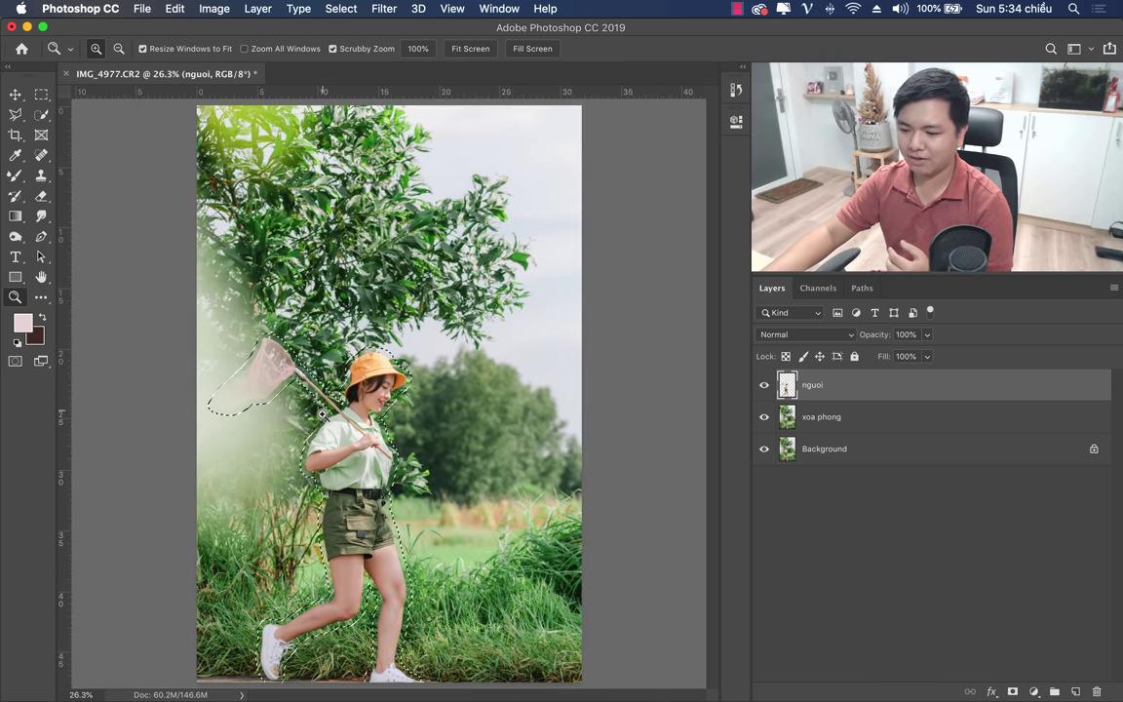
{"action": "scroll", "coordinate": [373, 425], "scroll_direction": "down", "scroll_amount": 5}
{"action": "scroll", "coordinate": [380, 390], "scroll_direction": "left", "scroll_amount": 2}
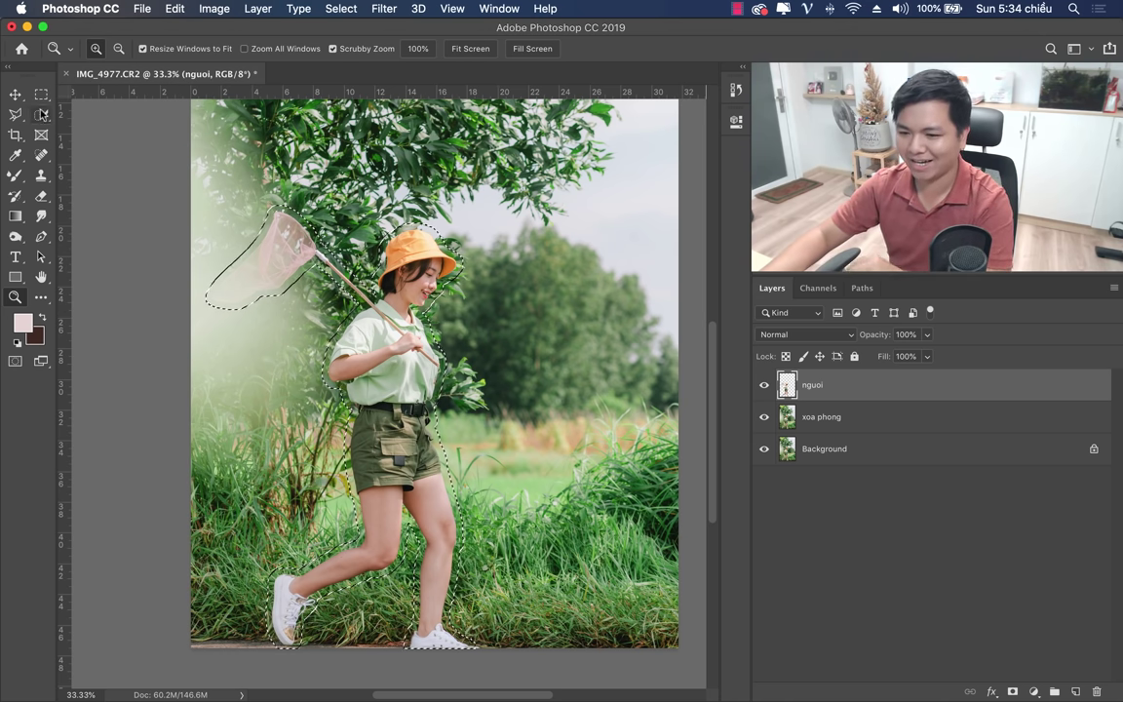
Feather the expanded selection with a 5-pixel radius.
{"action": "left_click", "coordinate": [340, 10]}
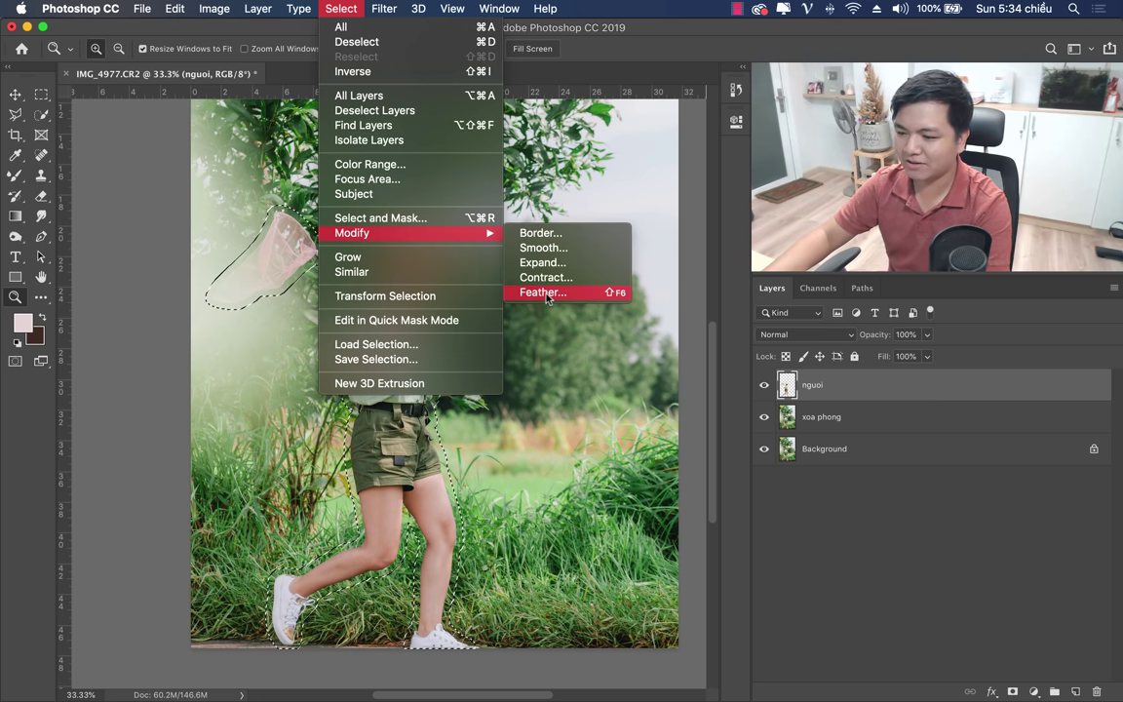
{"action": "left_click", "coordinate": [546, 295]}
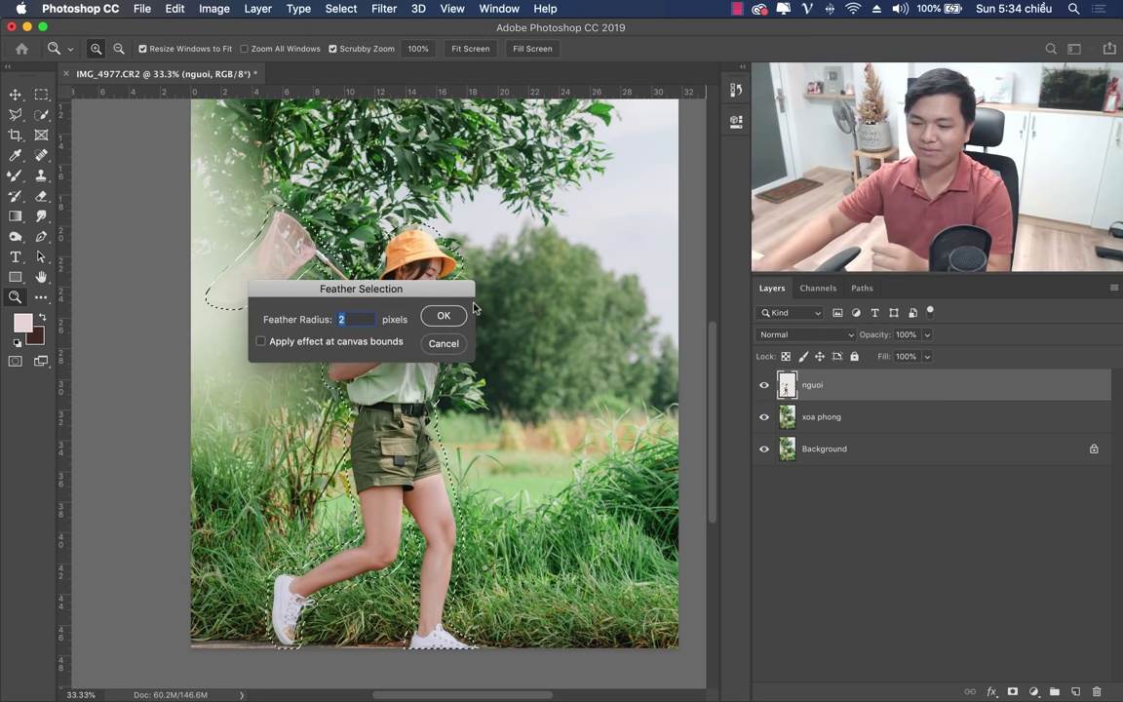
{"action": "left_click_drag", "start_coordinate": [360, 289], "coordinate": [408, 318]}
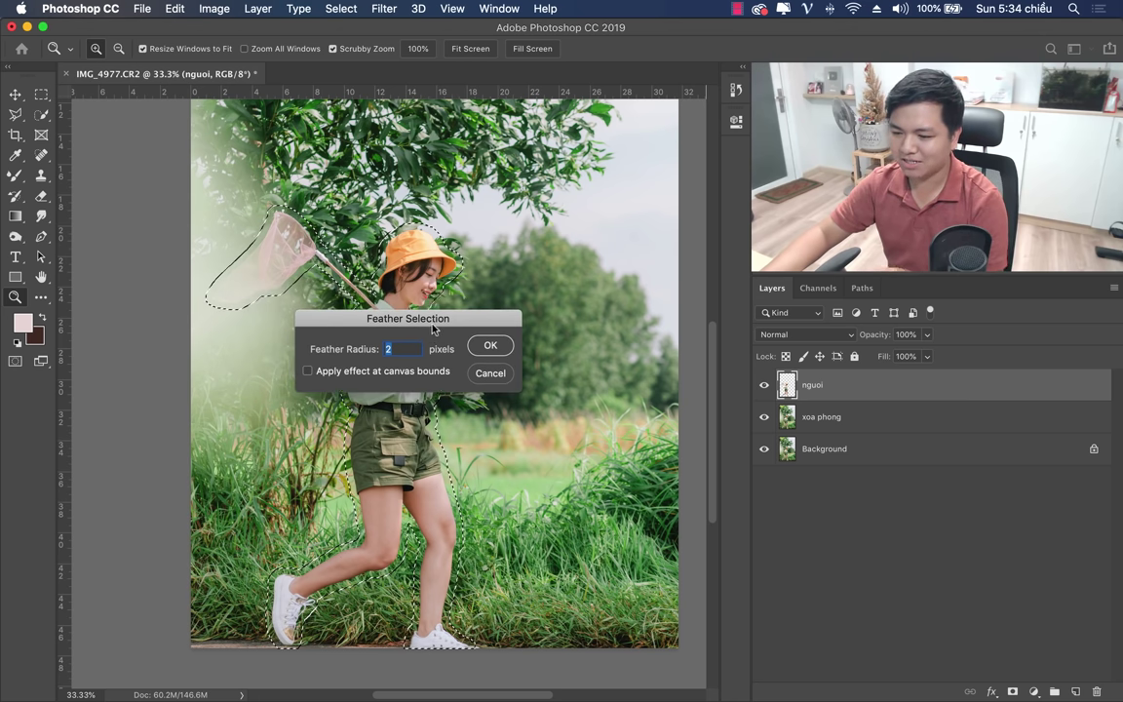
{"action": "type", "text": "5"}
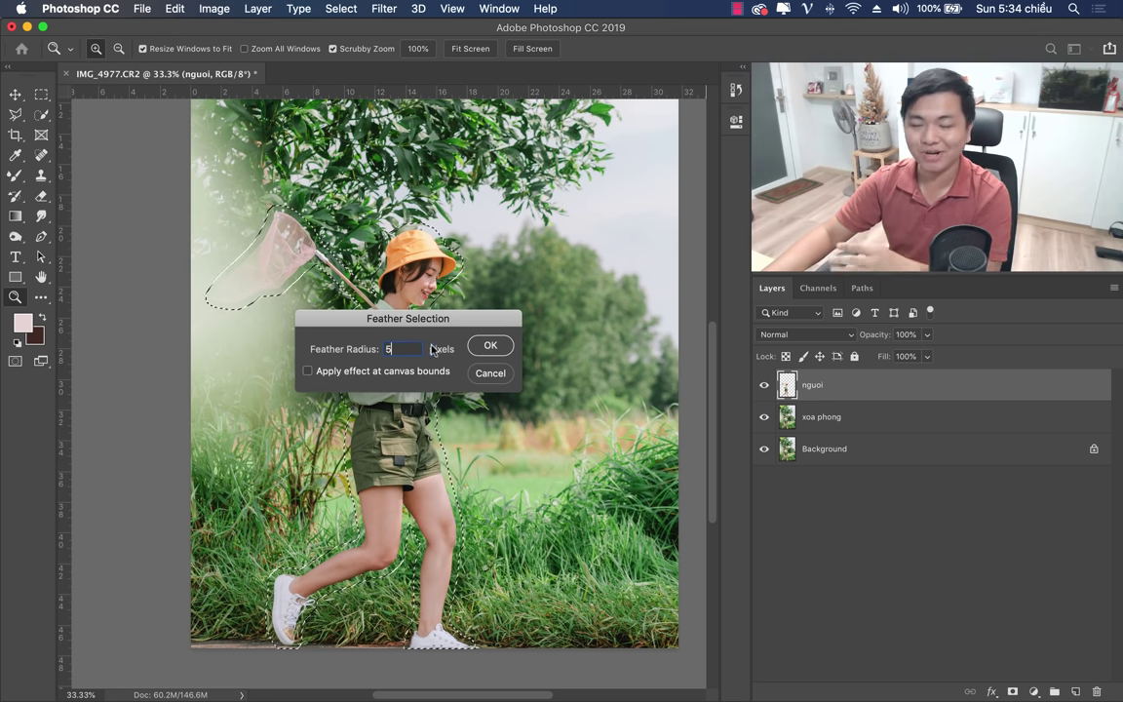
{"action": "left_click", "coordinate": [490, 349]}
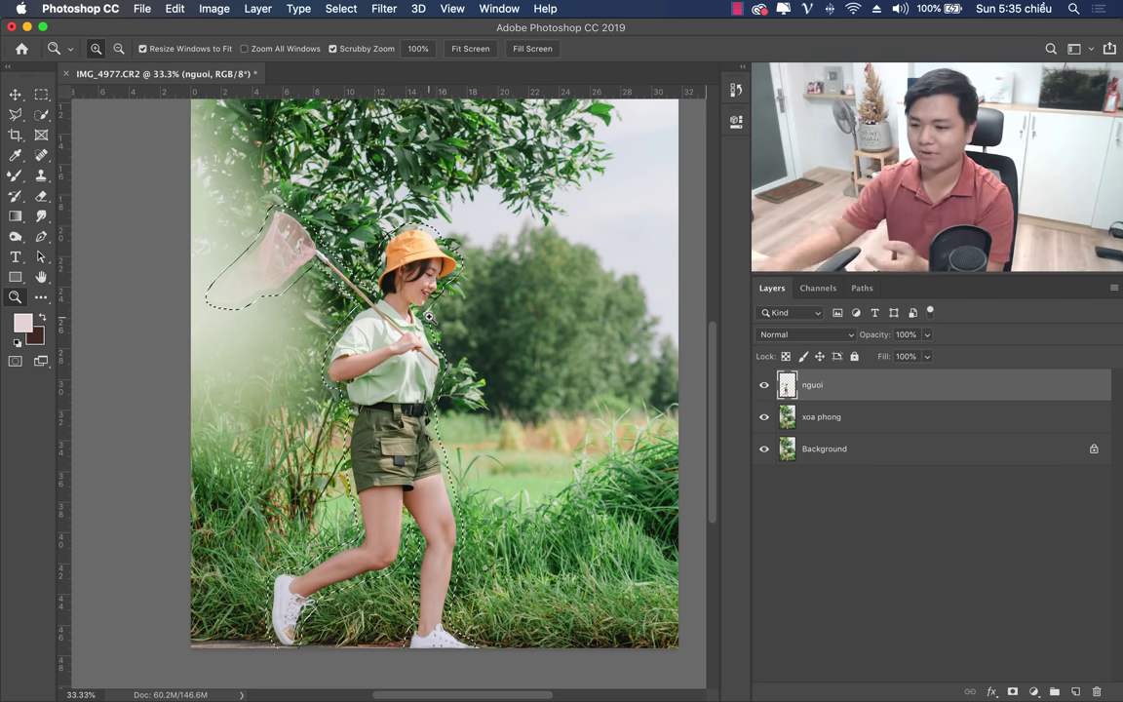
Fit the image on screen, make xoa phong active and hide the nguoi layer.
{"action": "left_click", "coordinate": [429, 316]}
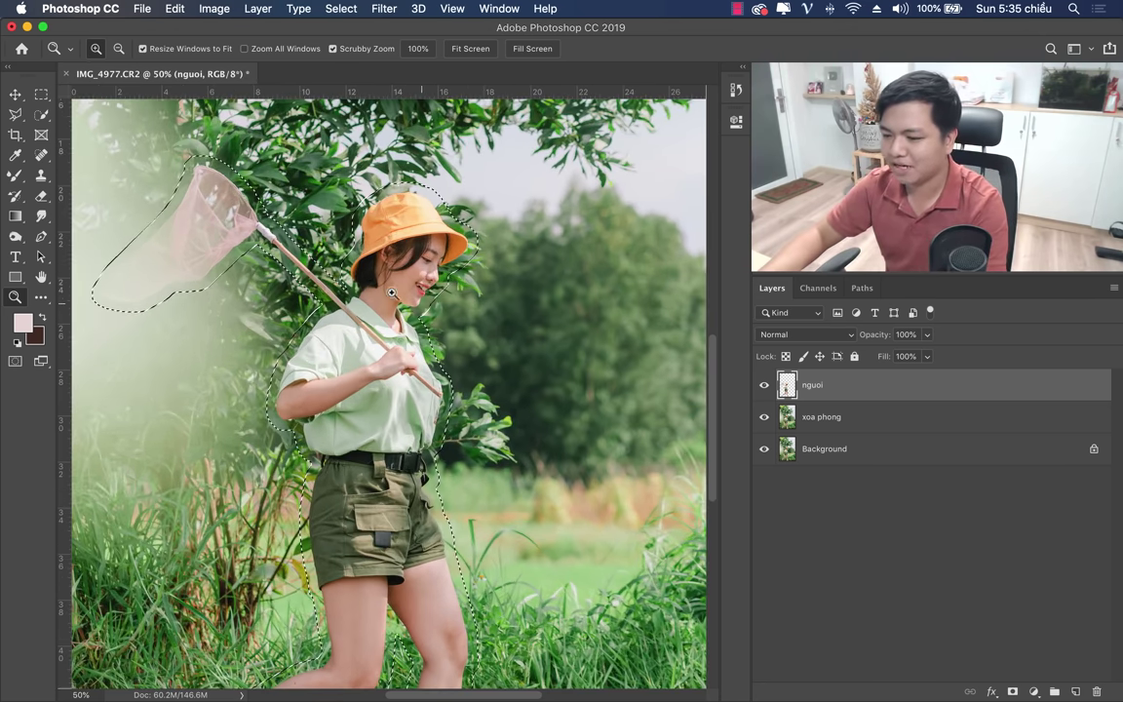
{"action": "left_click", "coordinate": [428, 251]}
{"action": "key", "text": "super+0"}
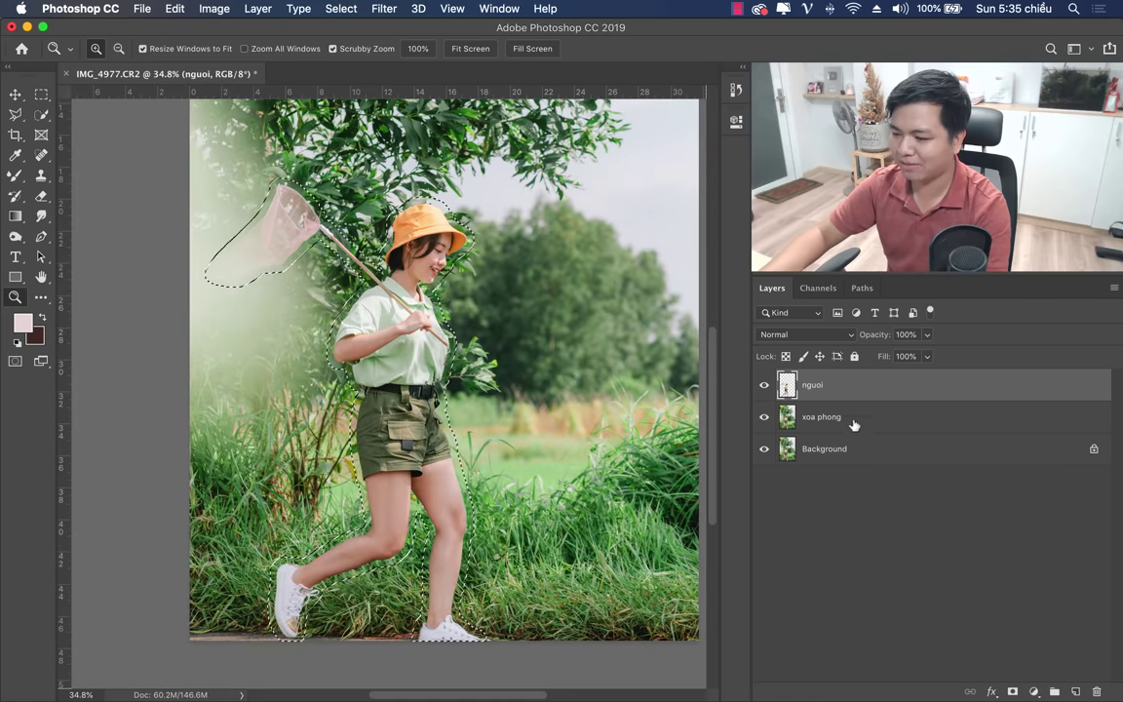
{"action": "left_click", "coordinate": [822, 417]}
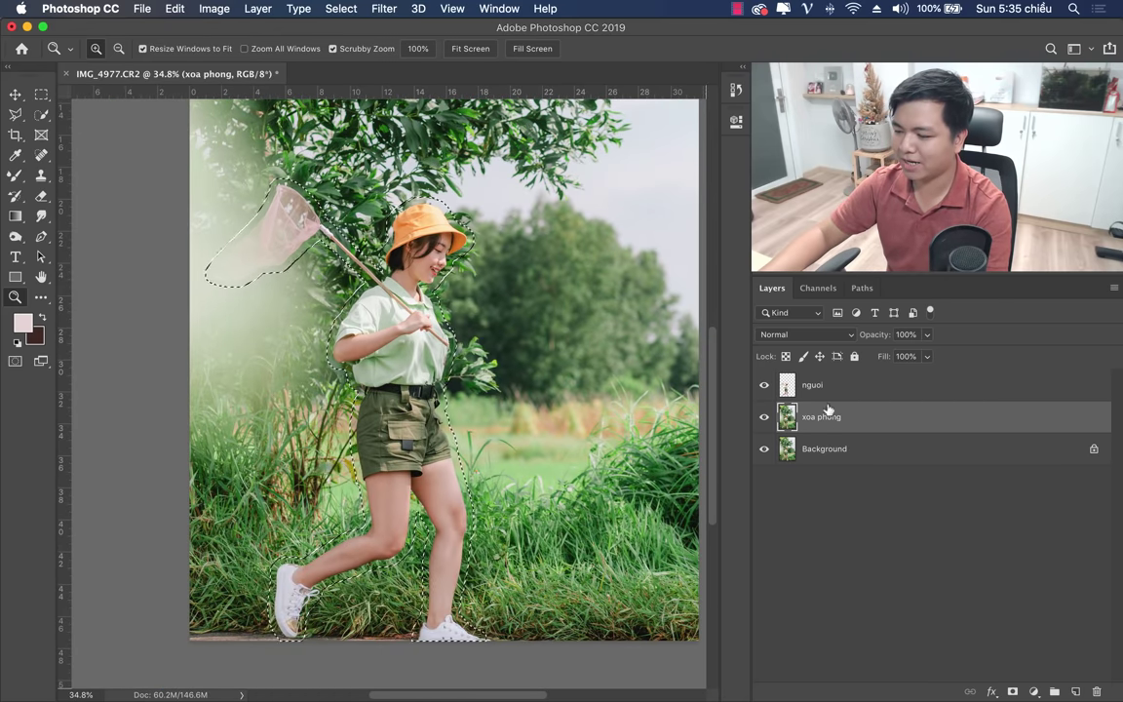
{"action": "left_click", "coordinate": [765, 386]}
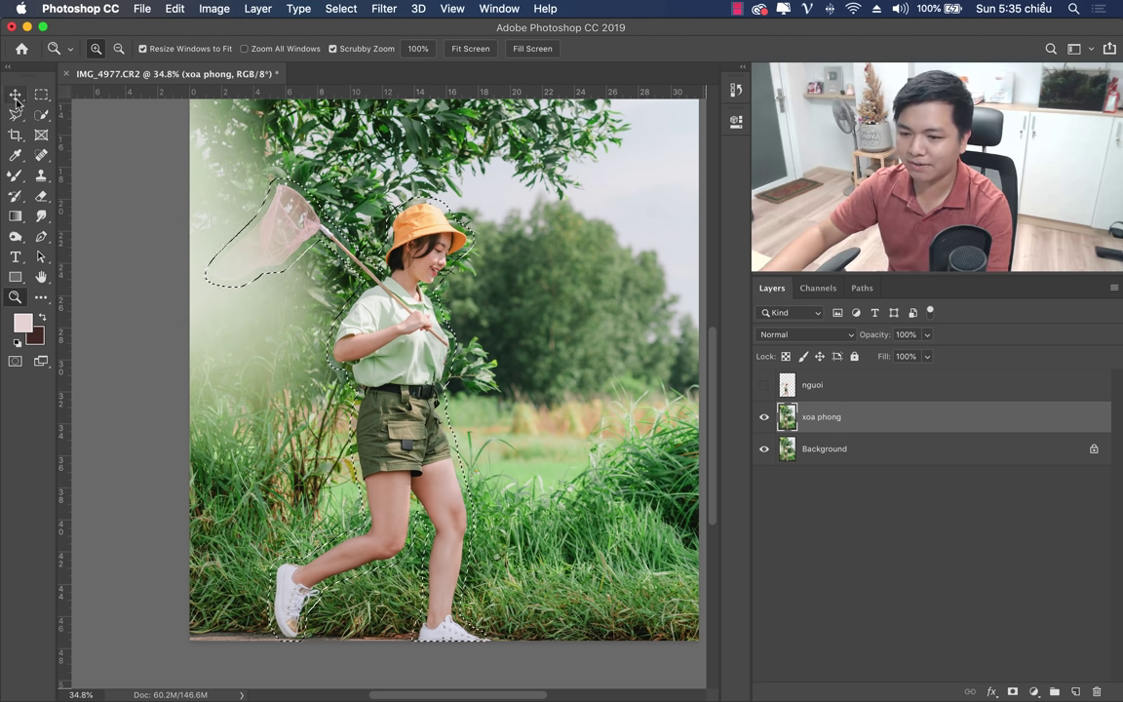
{"action": "left_click", "coordinate": [173, 9]}
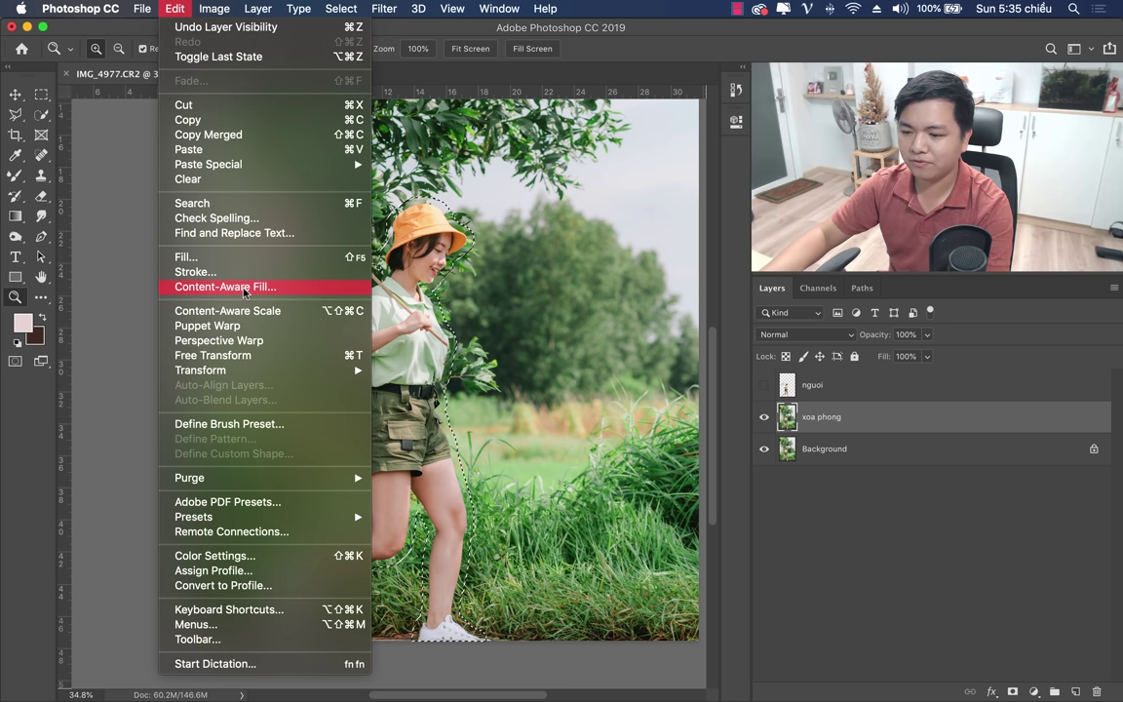
{"action": "left_click", "coordinate": [238, 288]}
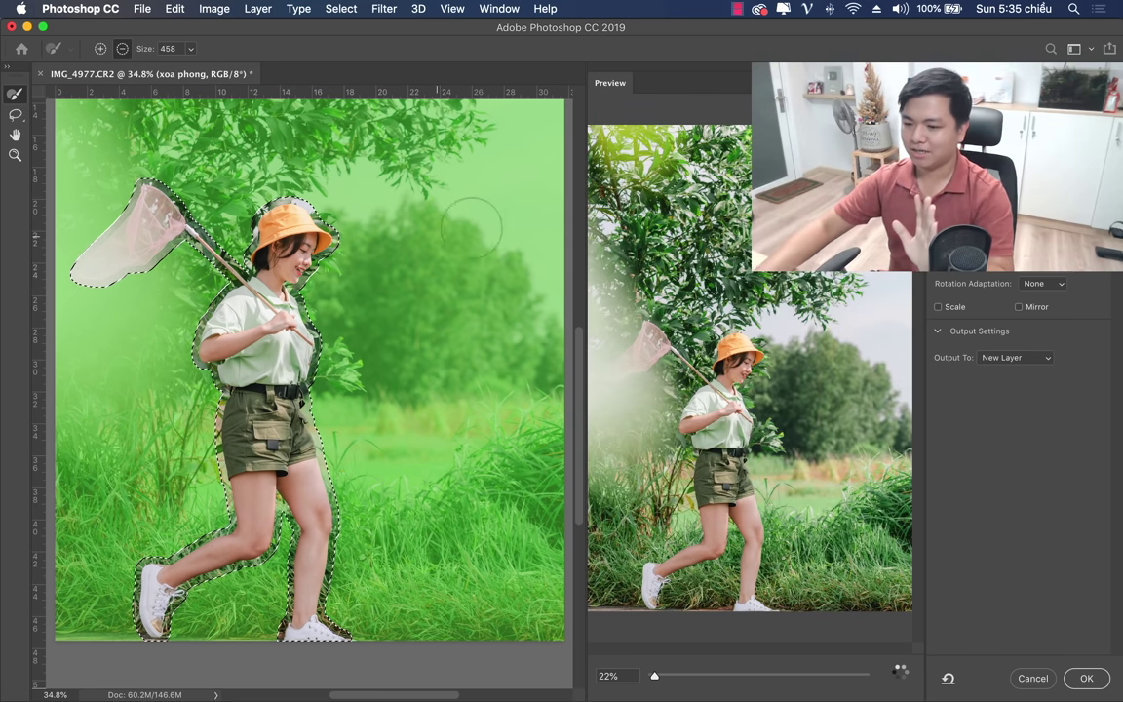
{"action": "scroll", "coordinate": [728, 331], "scroll_direction": "up", "scroll_amount": 5}
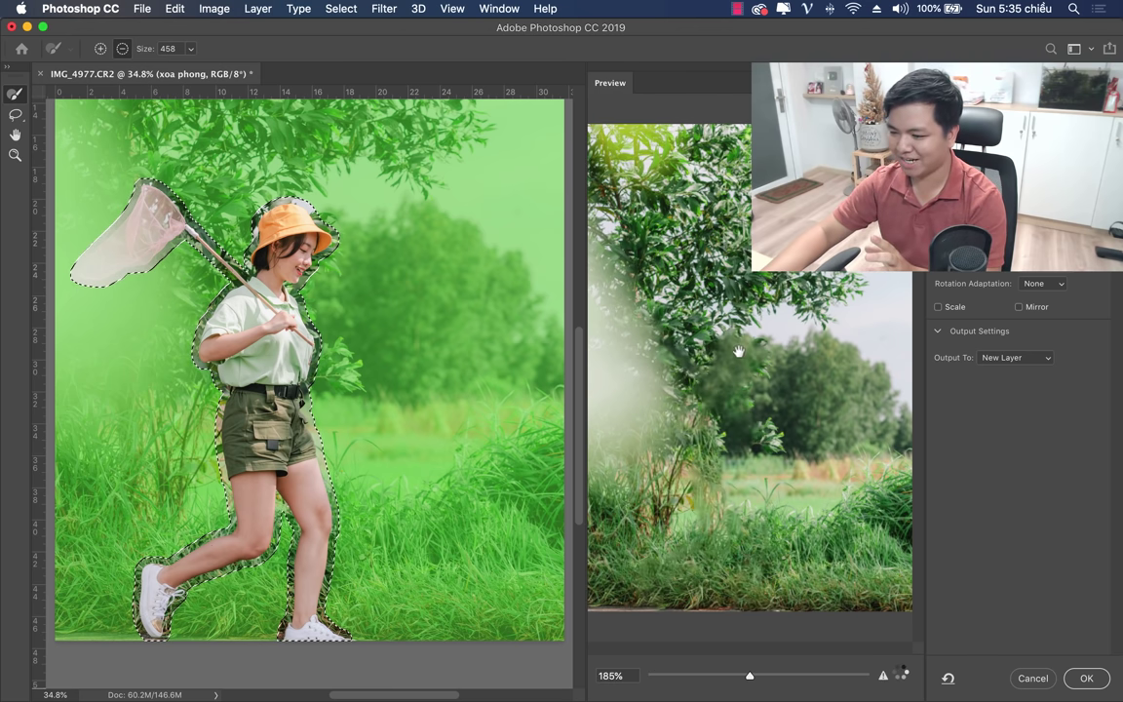
{"action": "left_click", "coordinate": [1032, 677]}
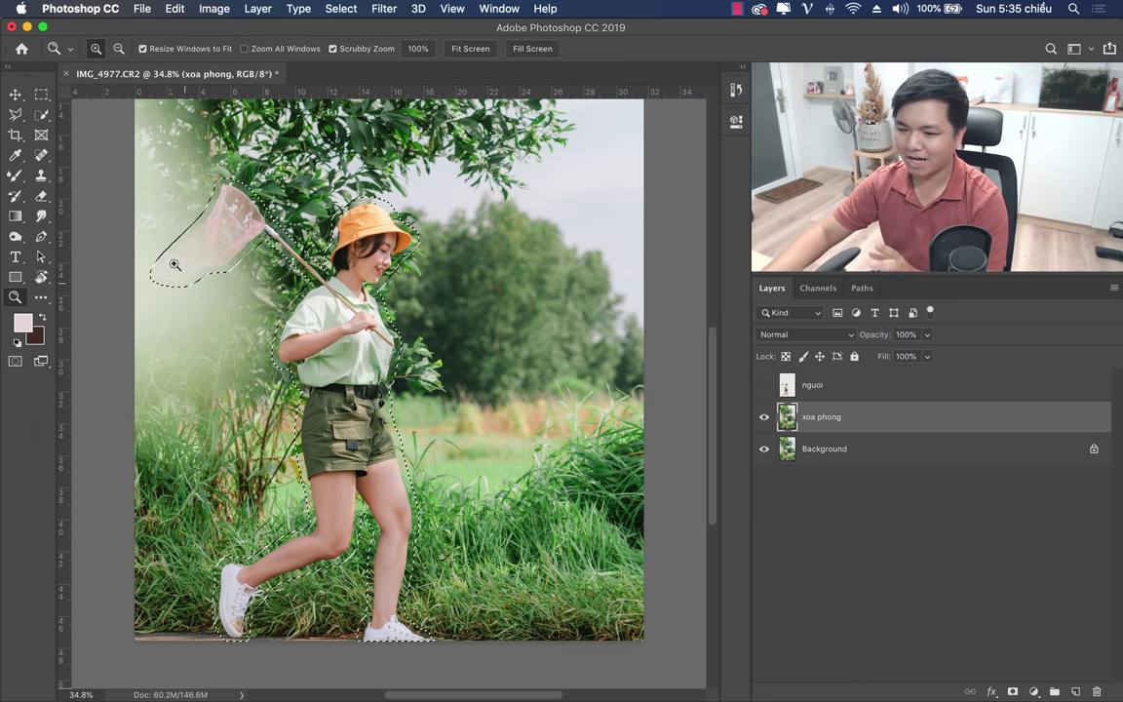
Content-Aware fill the girl and net selection on xoa phong, leaving only grass and trees.
{"action": "left_click", "coordinate": [41, 94]}
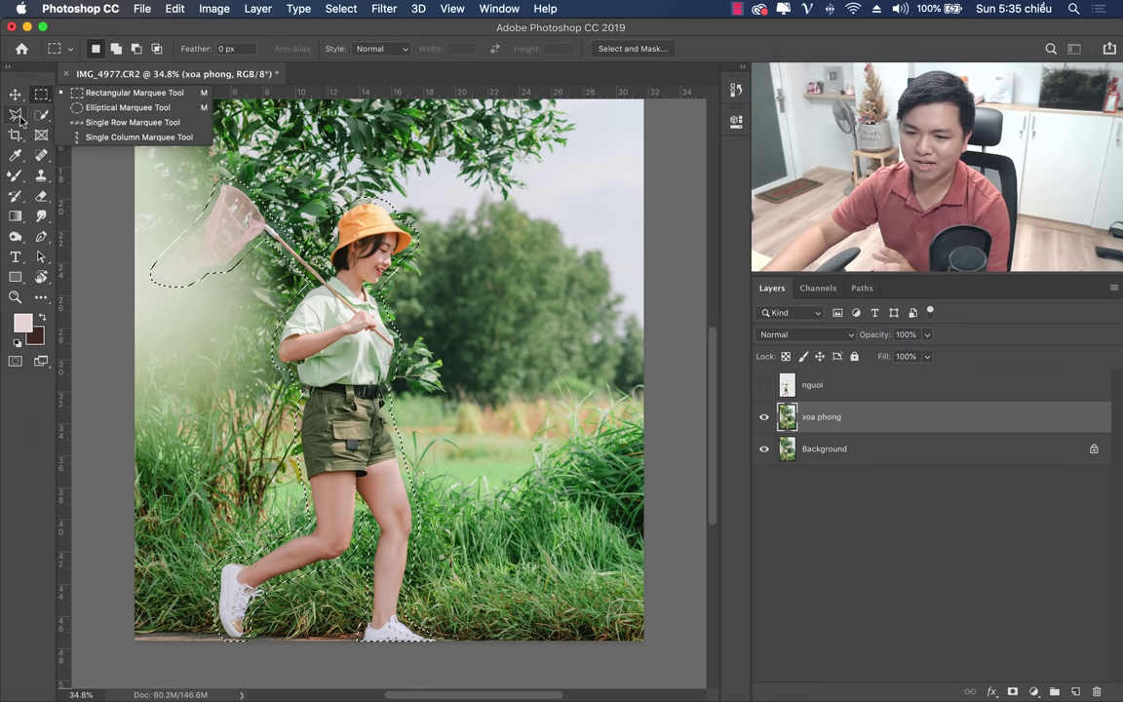
{"action": "left_click", "coordinate": [15, 115]}
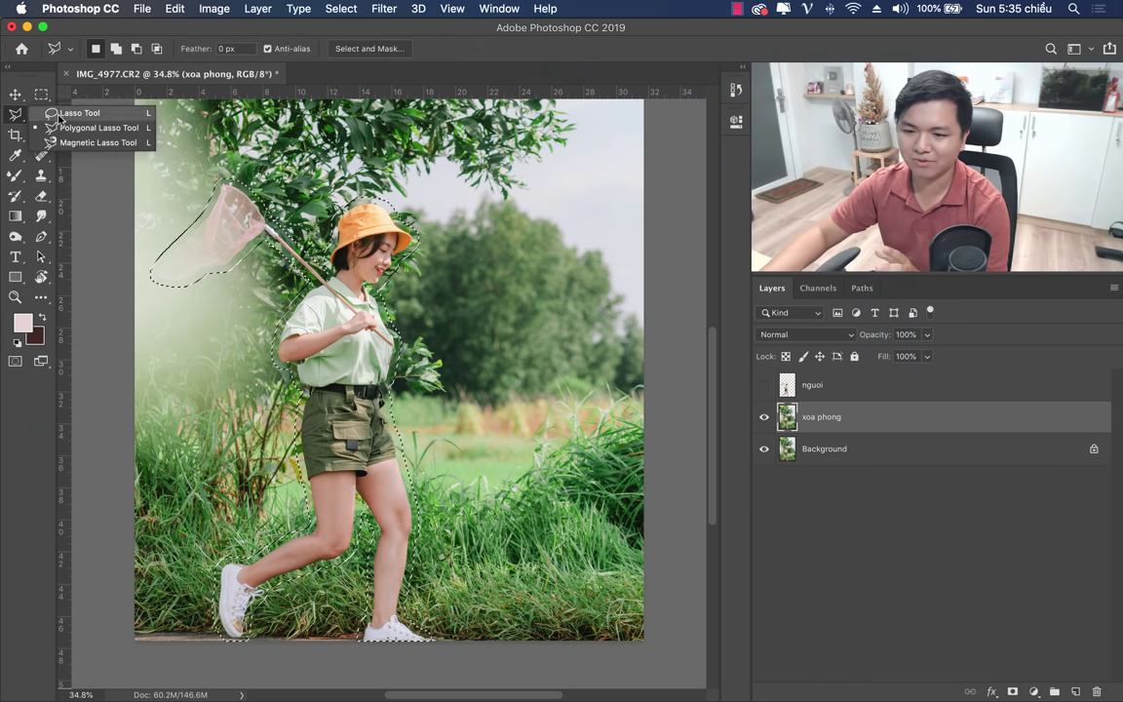
{"action": "left_click", "coordinate": [78, 113]}
{"action": "right_click", "coordinate": [351, 288]}
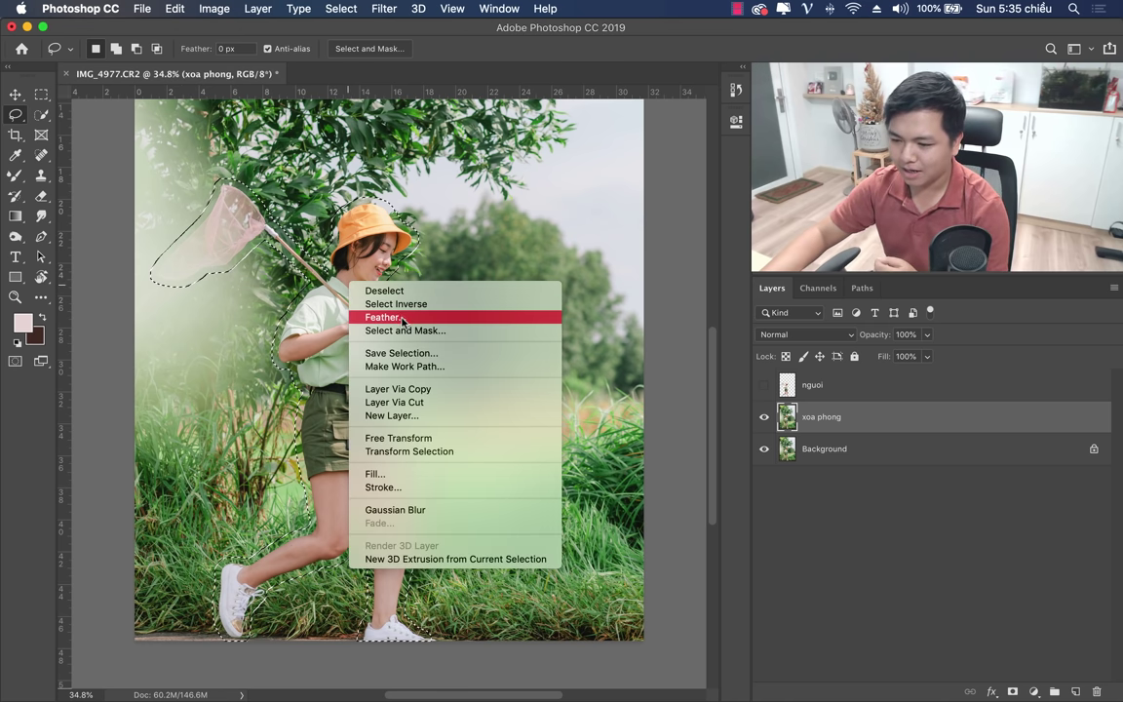
{"action": "left_click", "coordinate": [376, 474]}
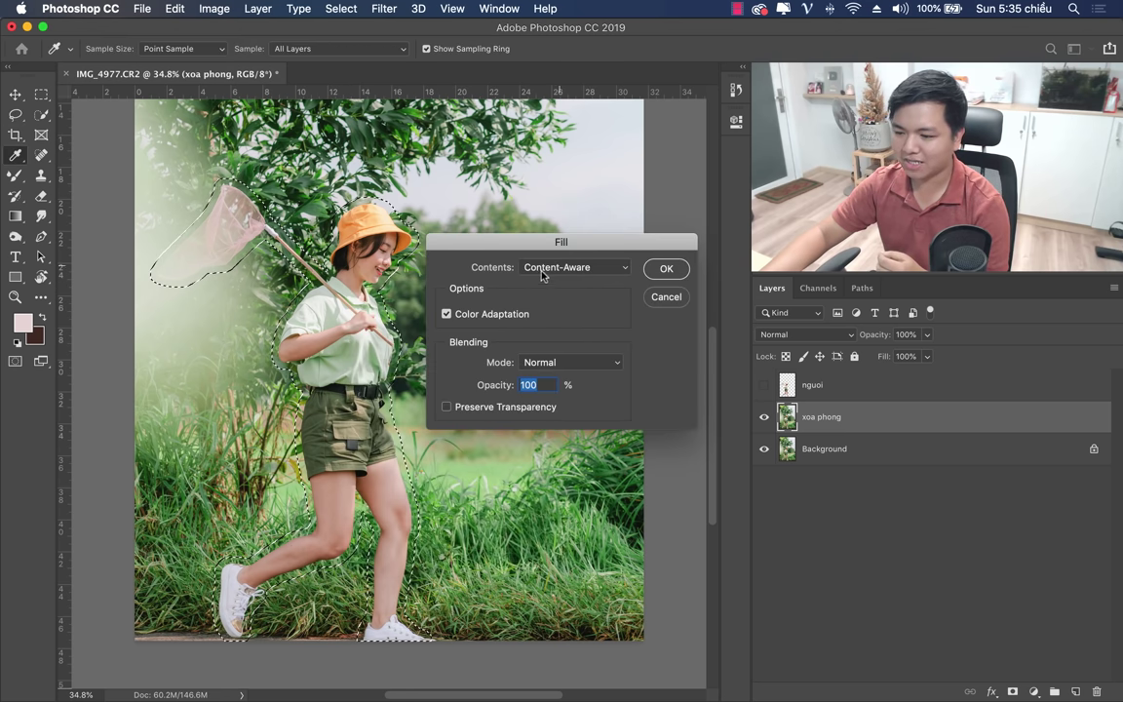
{"action": "left_click", "coordinate": [660, 270]}
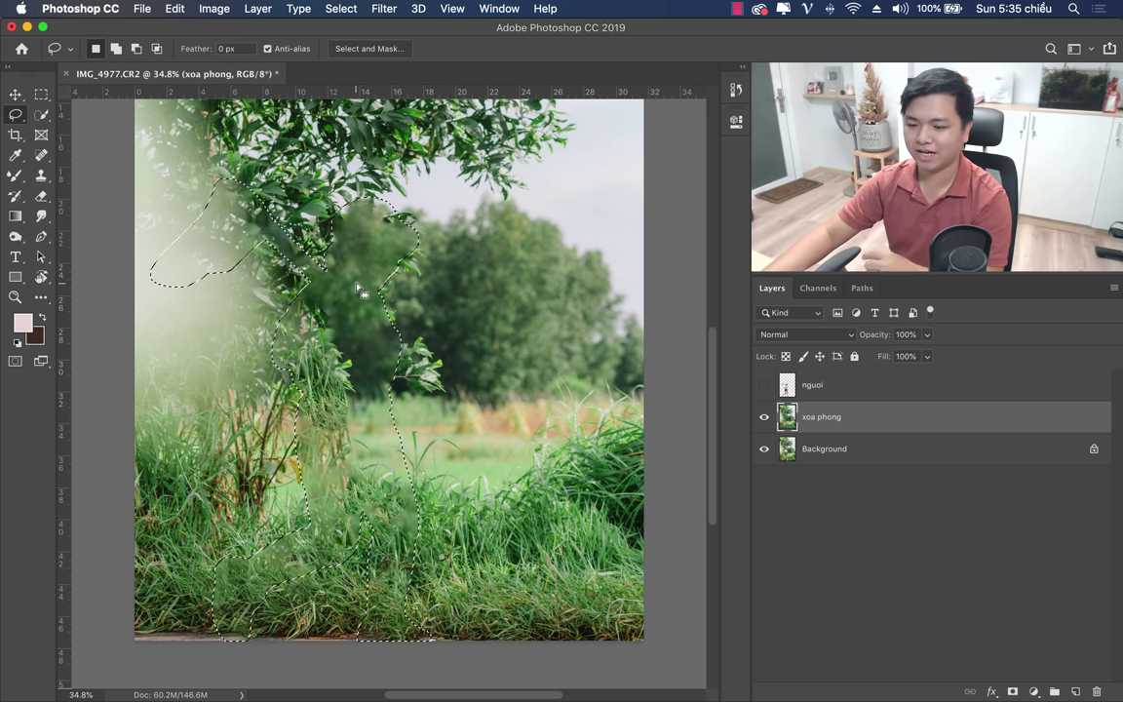
Deselect, then toggle the nguoi layer on and off to compare the filled background.
{"action": "key", "text": "ctrl+d"}
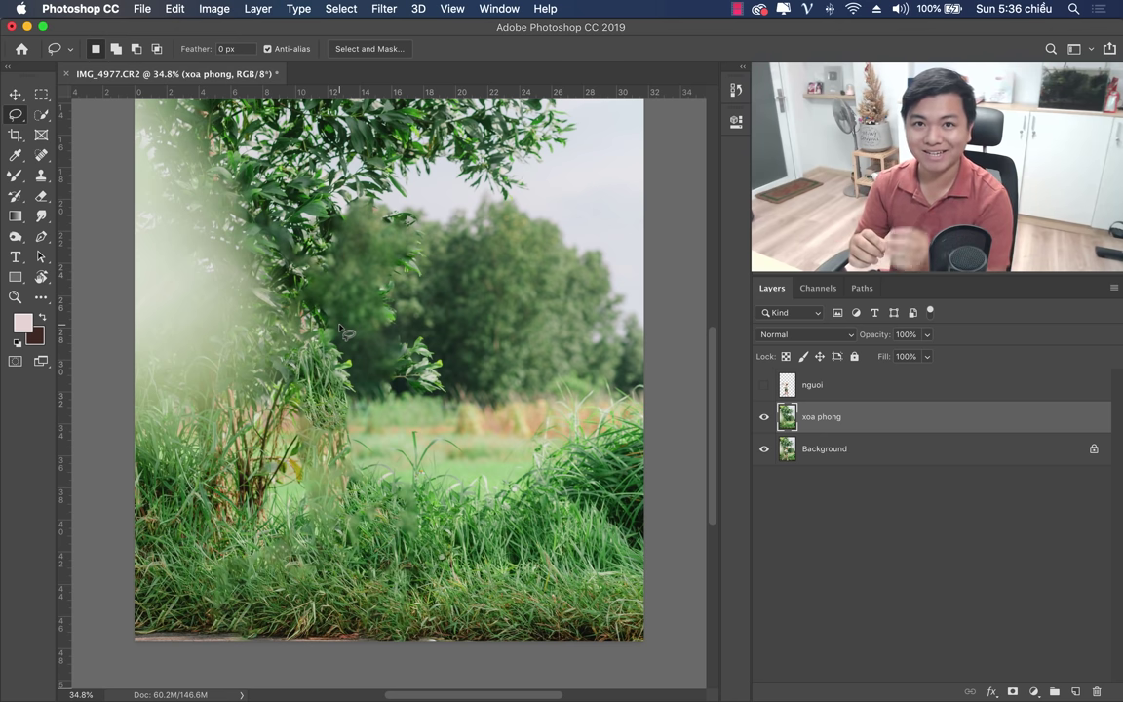
{"action": "left_click", "coordinate": [764, 386]}
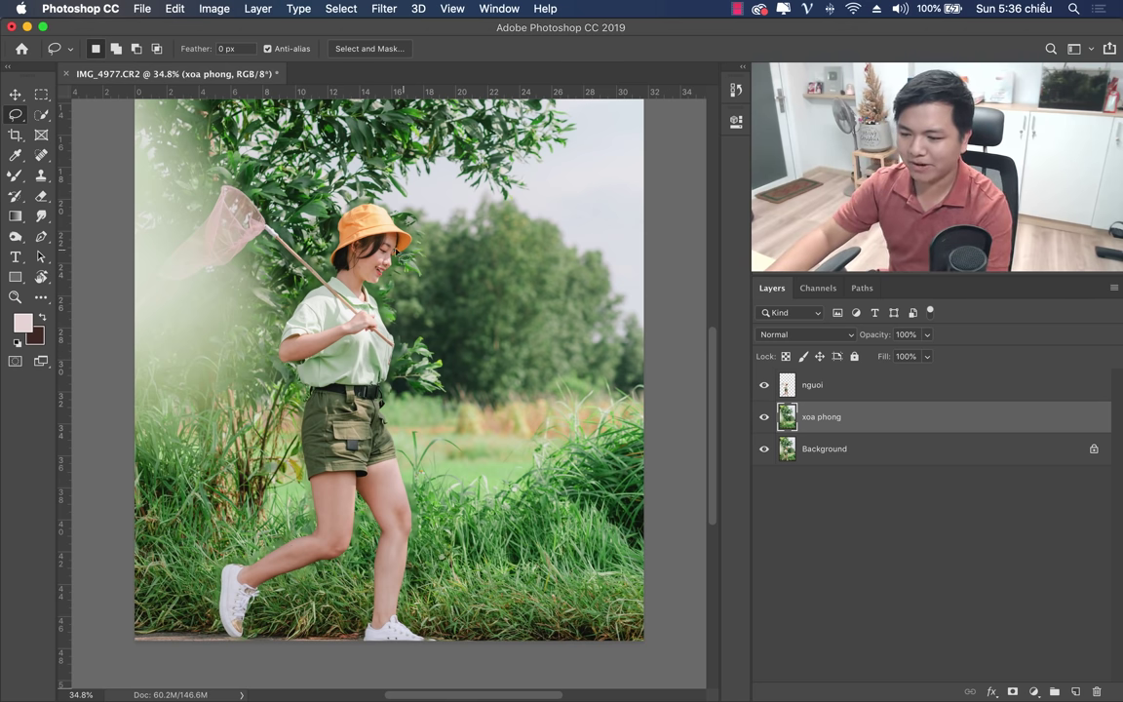
{"action": "left_click", "coordinate": [764, 386]}
{"action": "left_click", "coordinate": [764, 386]}
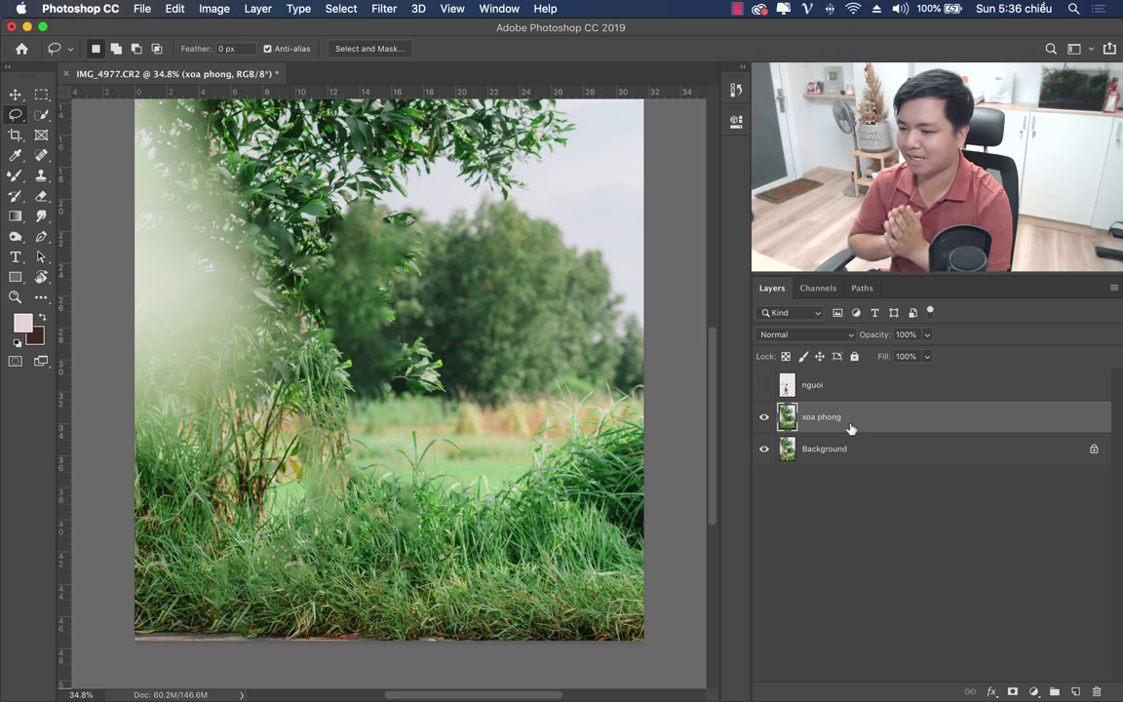
{"action": "left_click", "coordinate": [764, 385]}
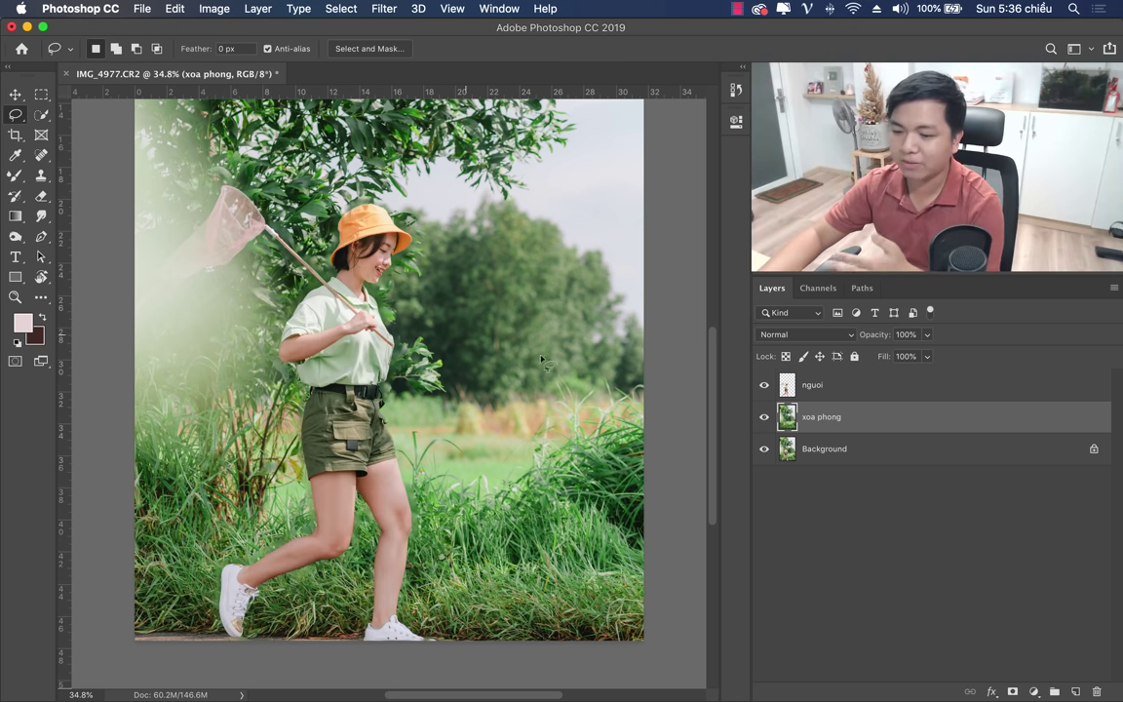
{"action": "left_click", "coordinate": [384, 8]}
{"action": "mouse_move", "coordinate": [391, 194]}
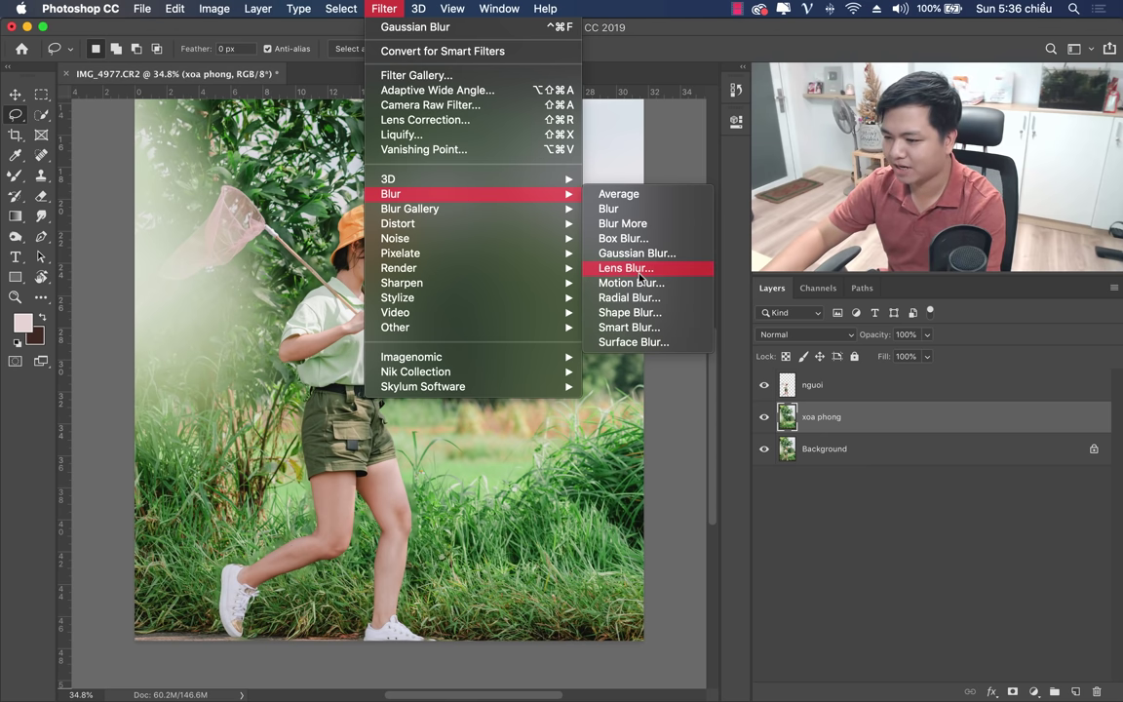
Apply a radius 67 Lens Blur to xoa phong with preview Fit in View and Depth Map None.
{"action": "left_click", "coordinate": [639, 272]}
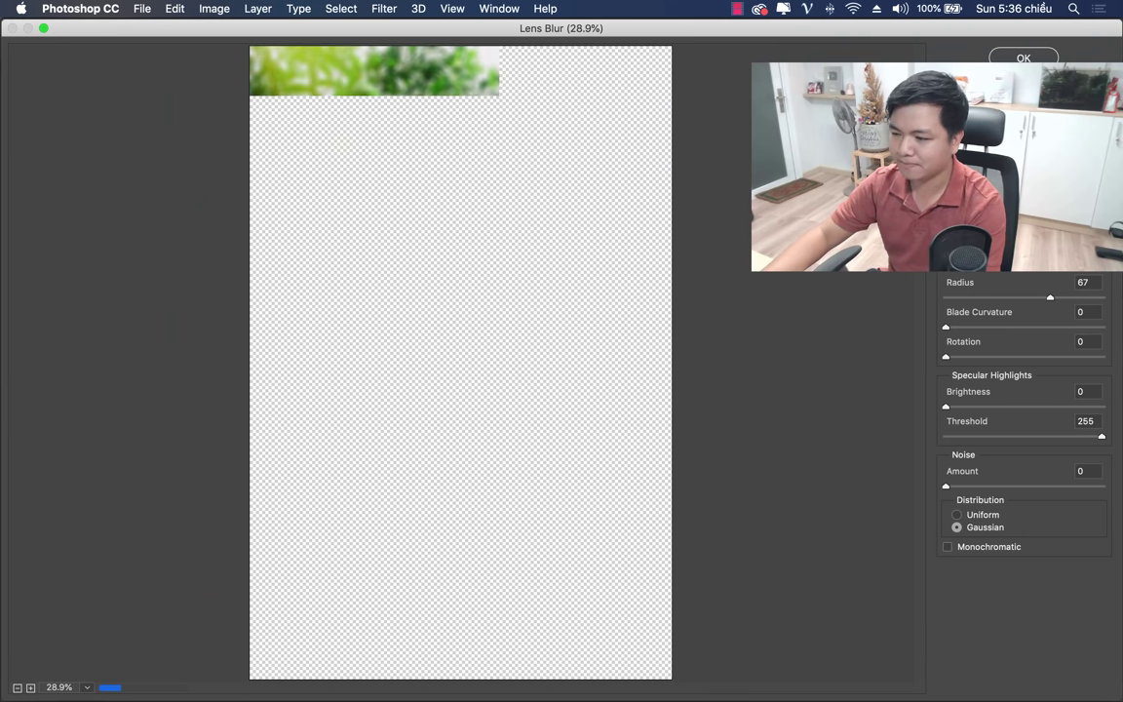
{"action": "left_click_drag", "start_coordinate": [1119, 22], "coordinate": [679, 54]}
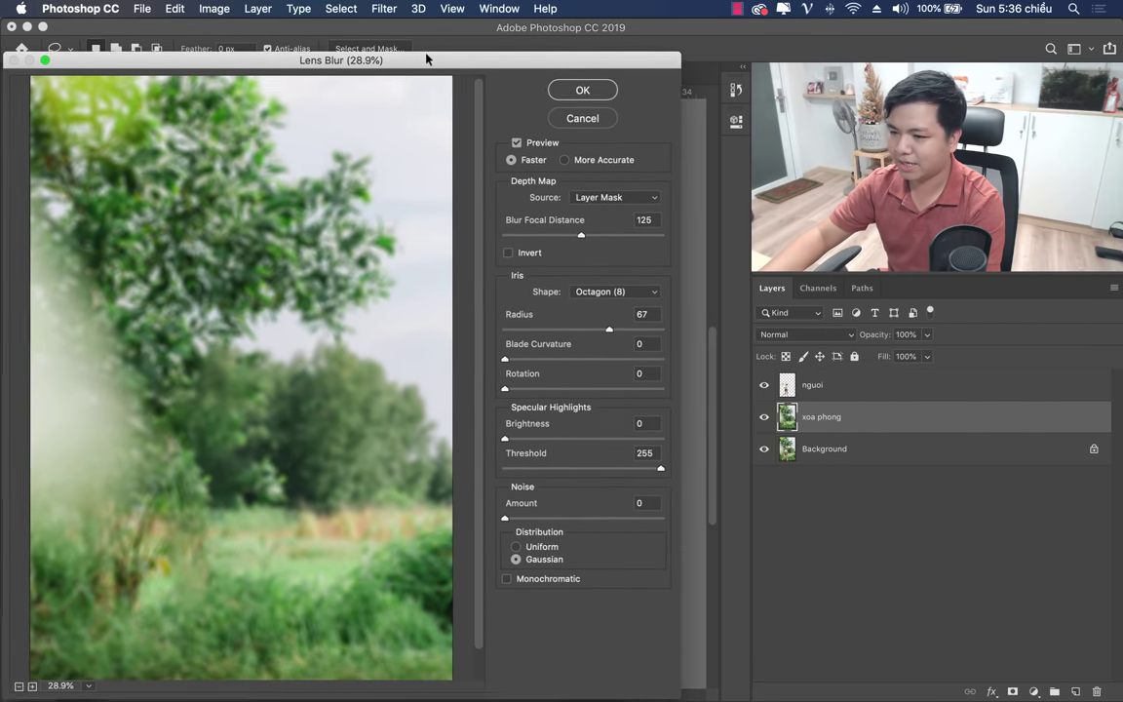
{"action": "left_click_drag", "start_coordinate": [407, 62], "coordinate": [442, 38]}
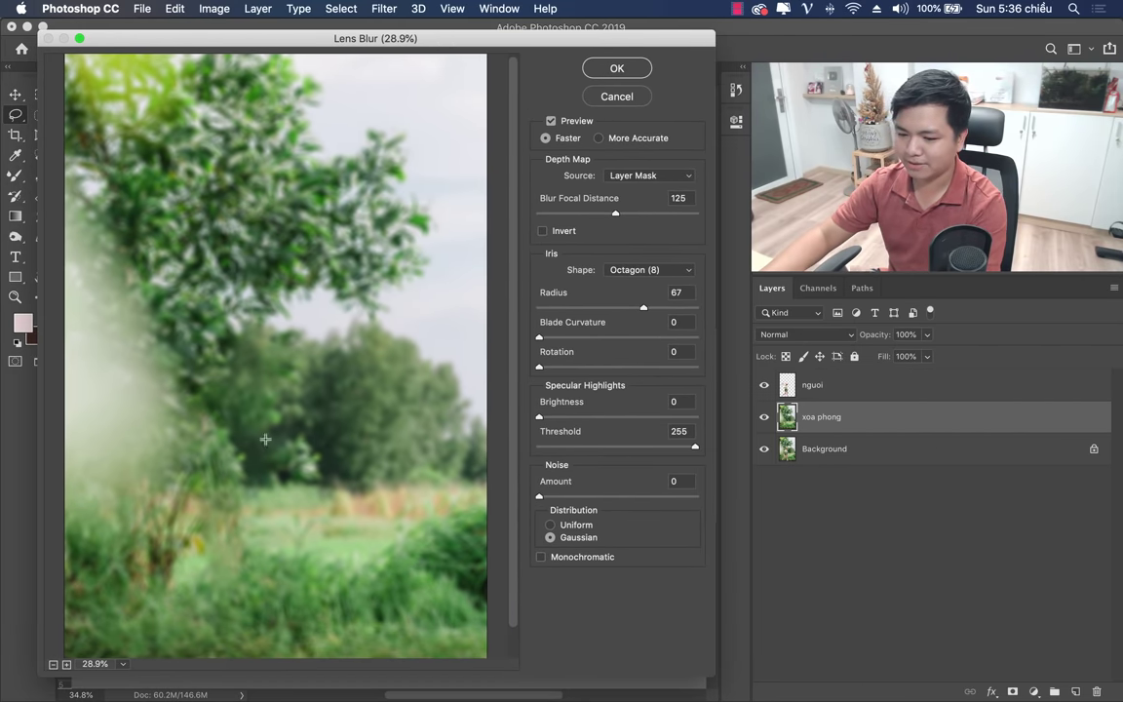
{"action": "left_click", "coordinate": [123, 664]}
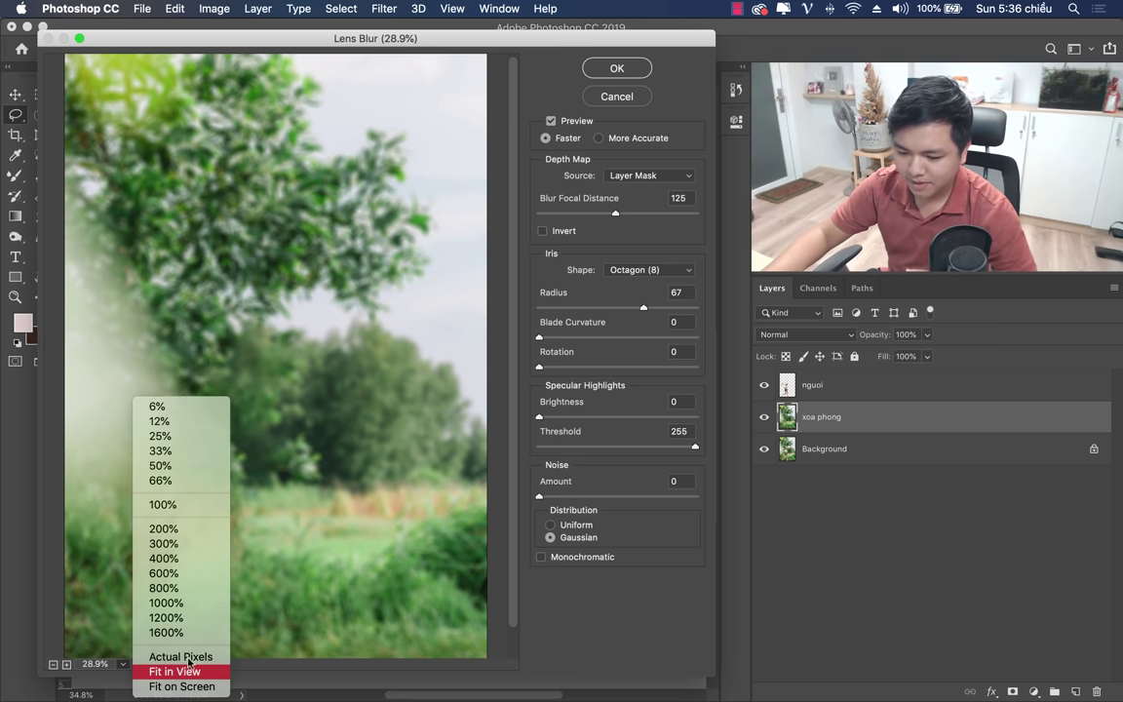
{"action": "left_click", "coordinate": [181, 672]}
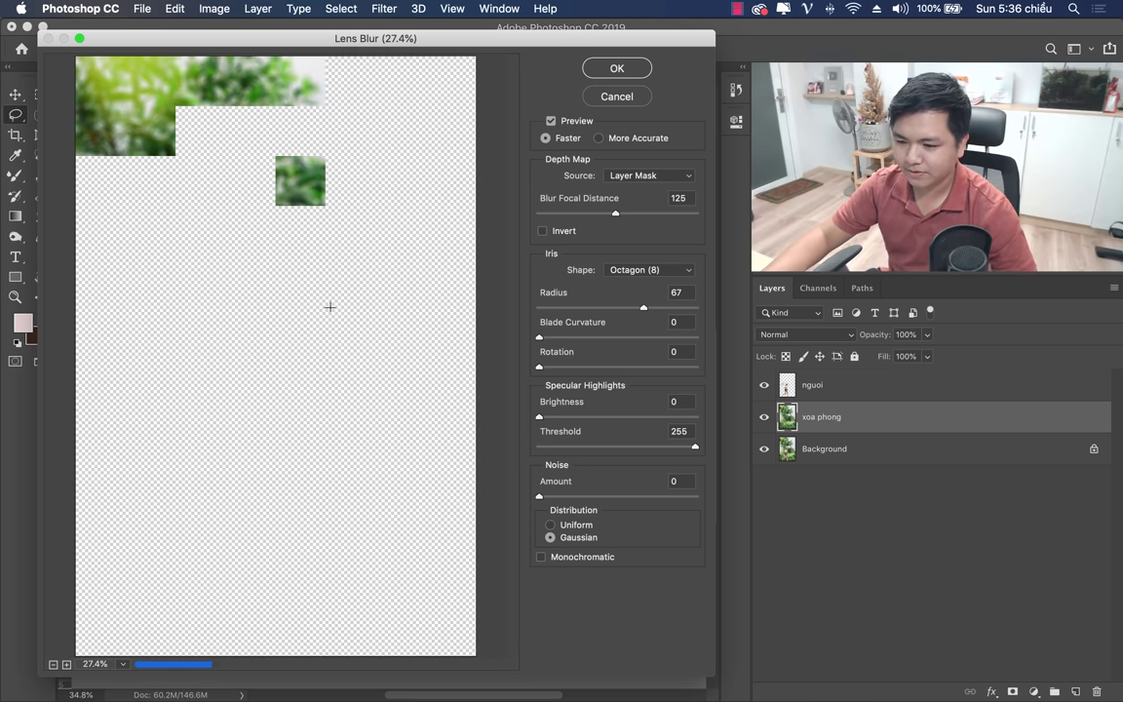
{"action": "left_click", "coordinate": [646, 177]}
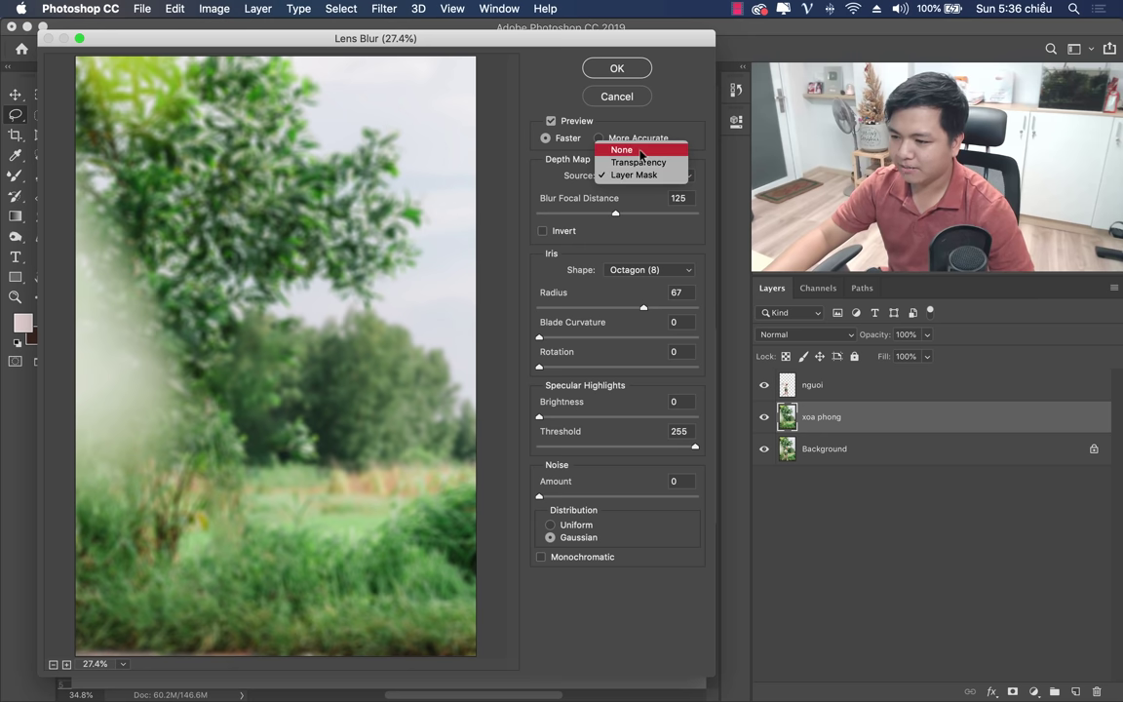
{"action": "left_click", "coordinate": [622, 149]}
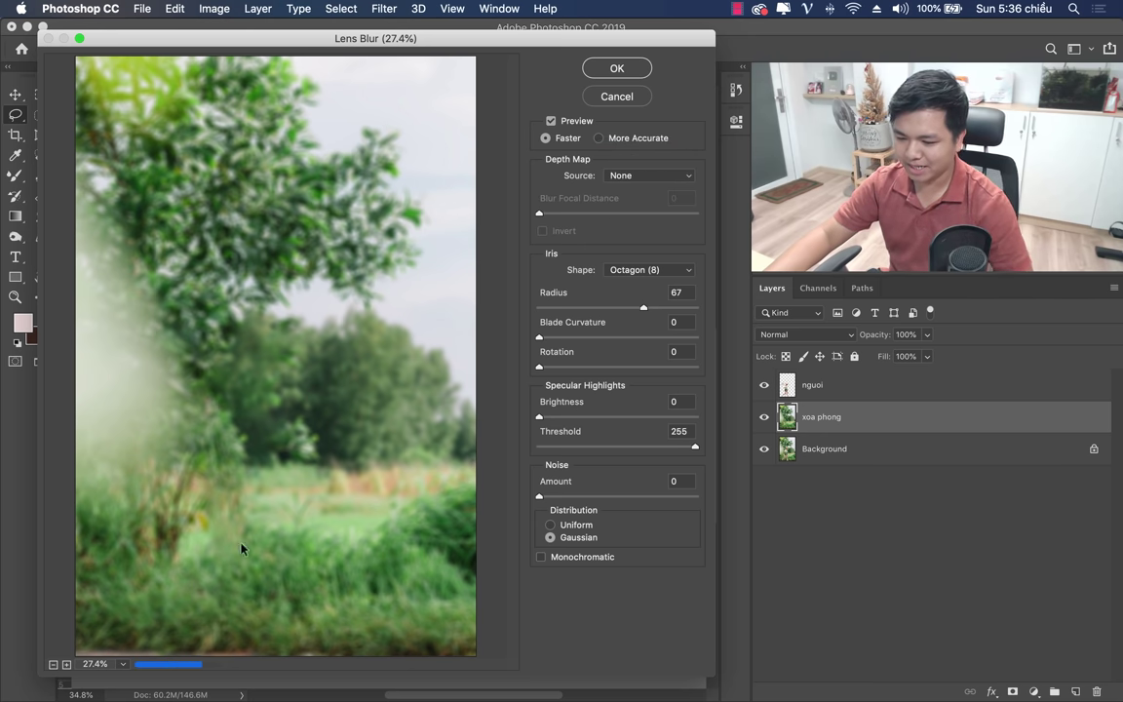
{"action": "left_click", "coordinate": [629, 74]}
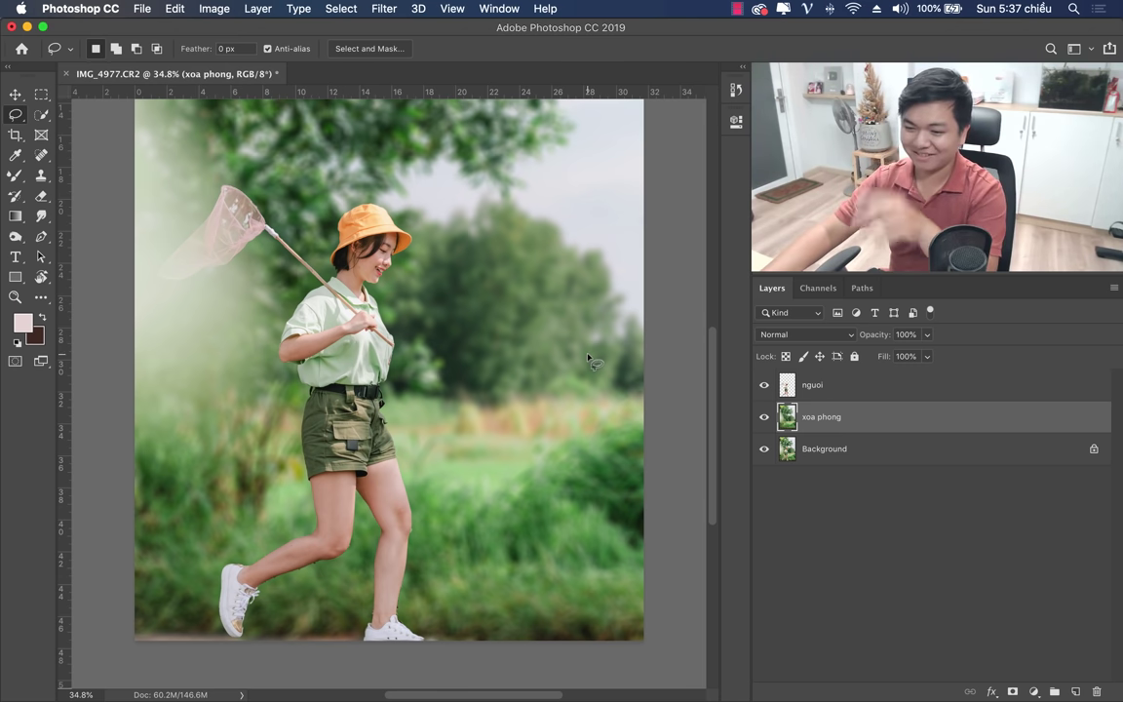
Compare the blurred xoa phong background against its sharp unblurred version.
{"action": "left_click", "coordinate": [790, 429]}
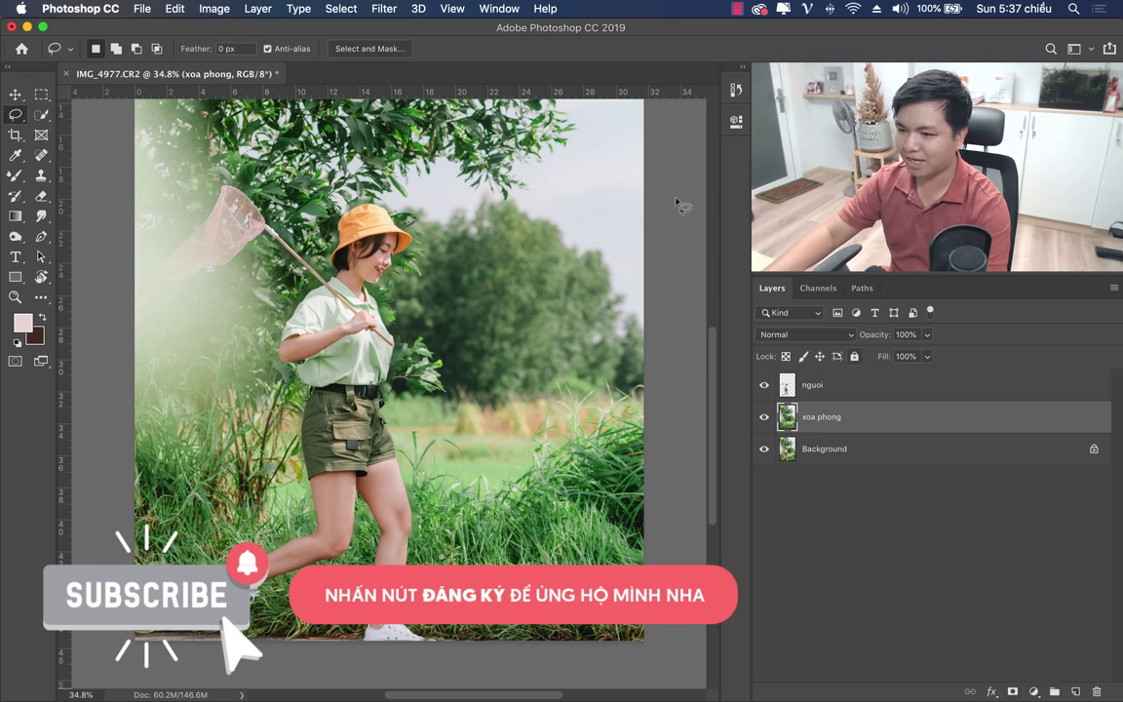
{"action": "left_click", "coordinate": [250, 9]}
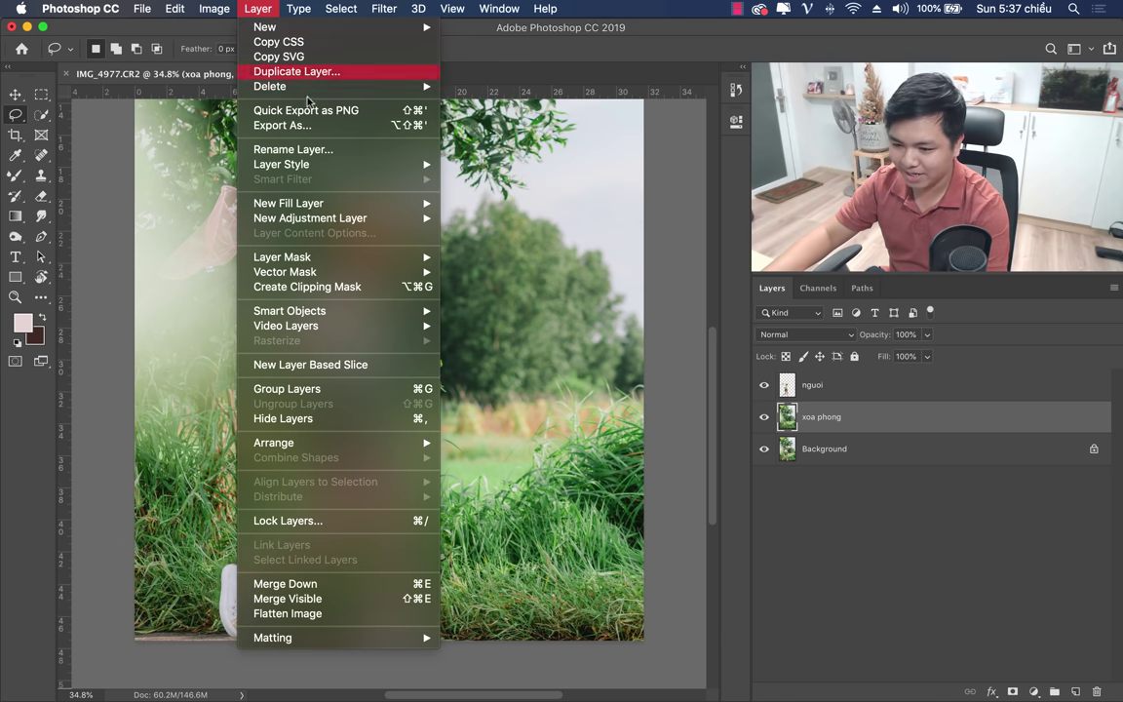
{"action": "mouse_move", "coordinate": [282, 256]}
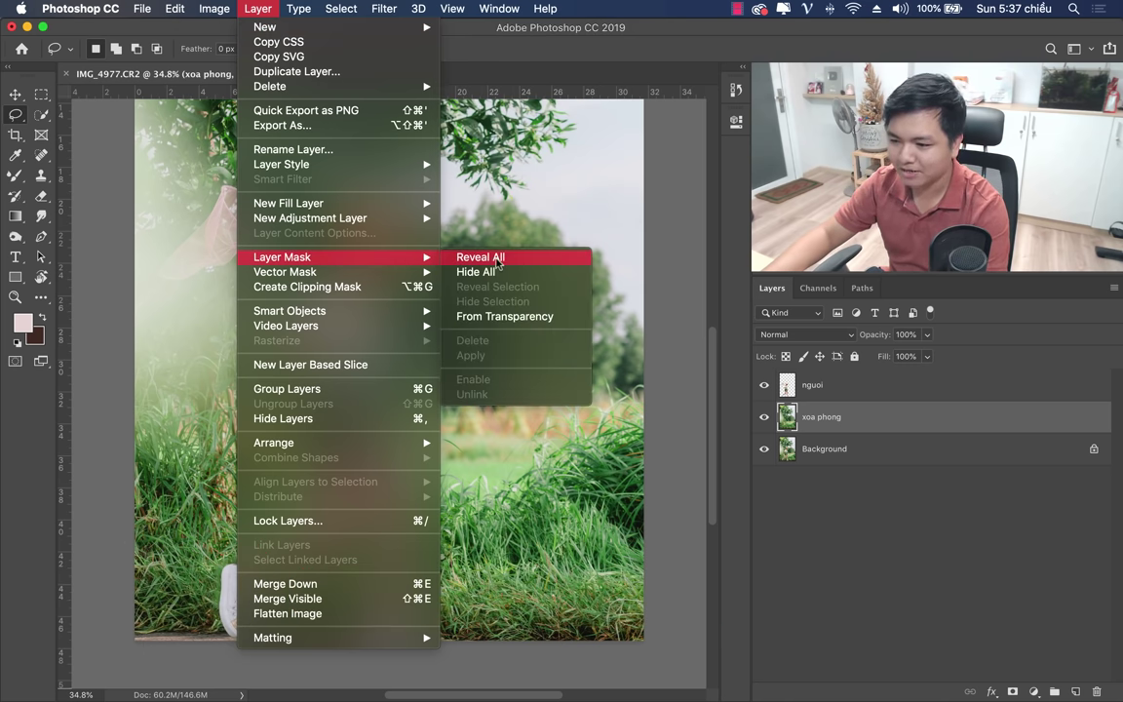
Add a white Reveal All layer mask to the xoa phong layer.
{"action": "left_click", "coordinate": [509, 257]}
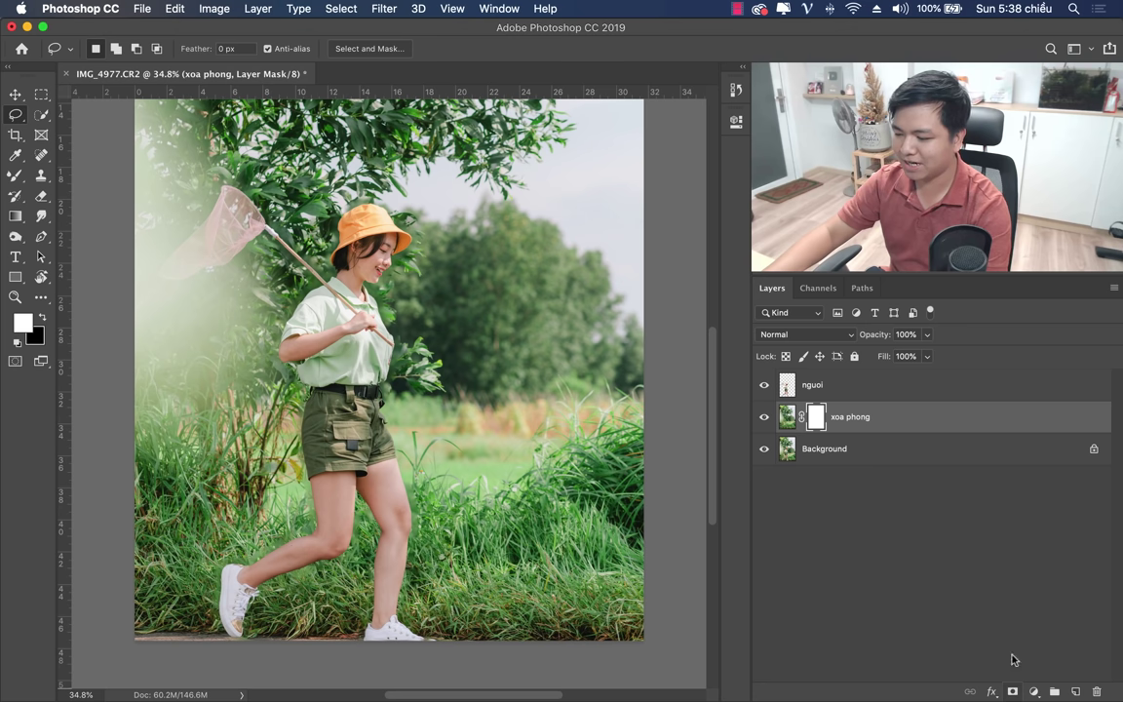
Zoom out, select the Gradient Tool, and add a new empty Layer 1 above xoa phong.
{"action": "key", "text": "ctrl+minus"}
{"action": "left_click", "coordinate": [15, 216]}
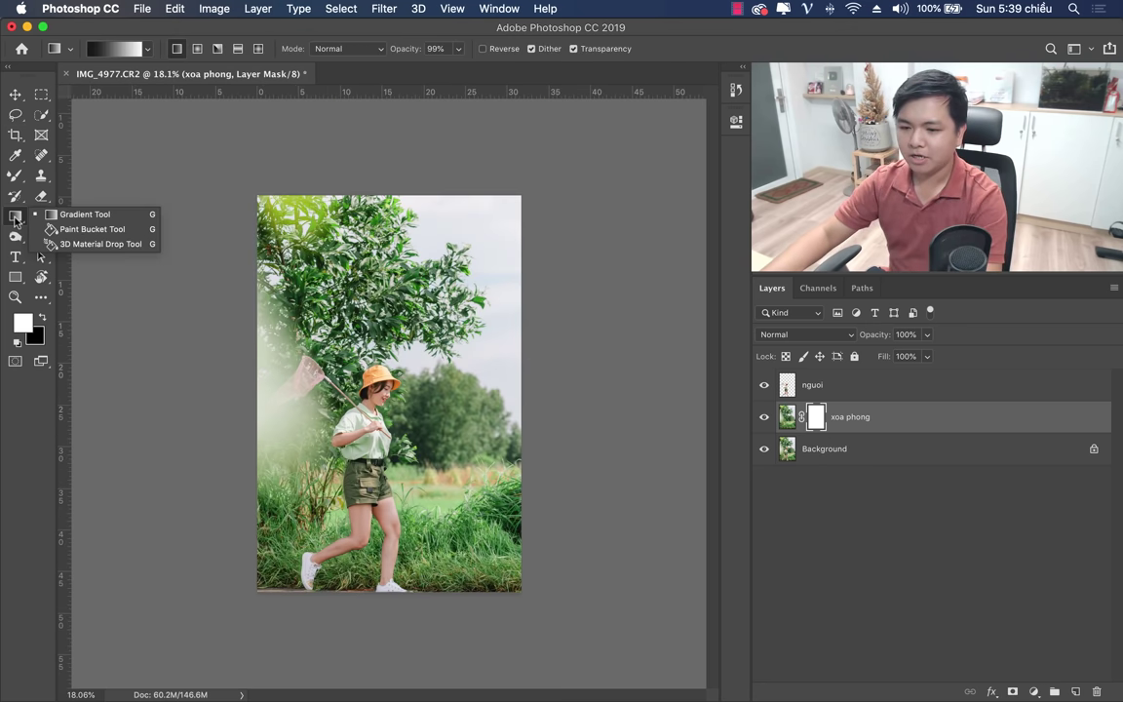
{"action": "left_click", "coordinate": [89, 216]}
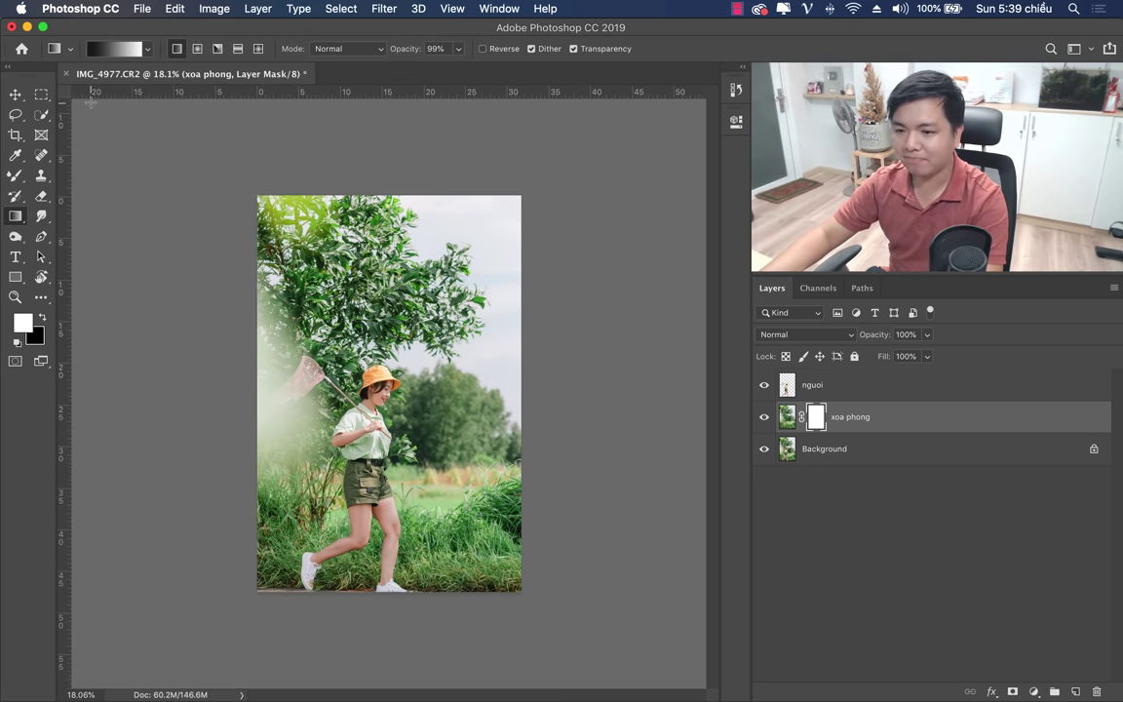
{"action": "left_click", "coordinate": [109, 52]}
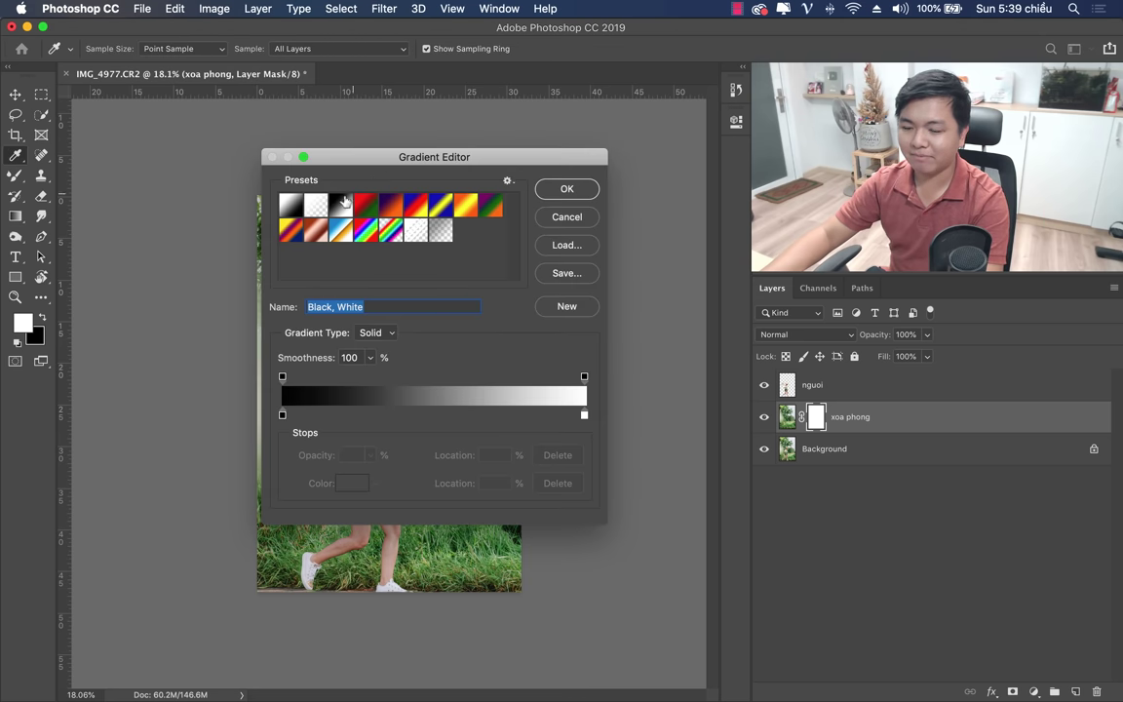
{"action": "left_click", "coordinate": [571, 192]}
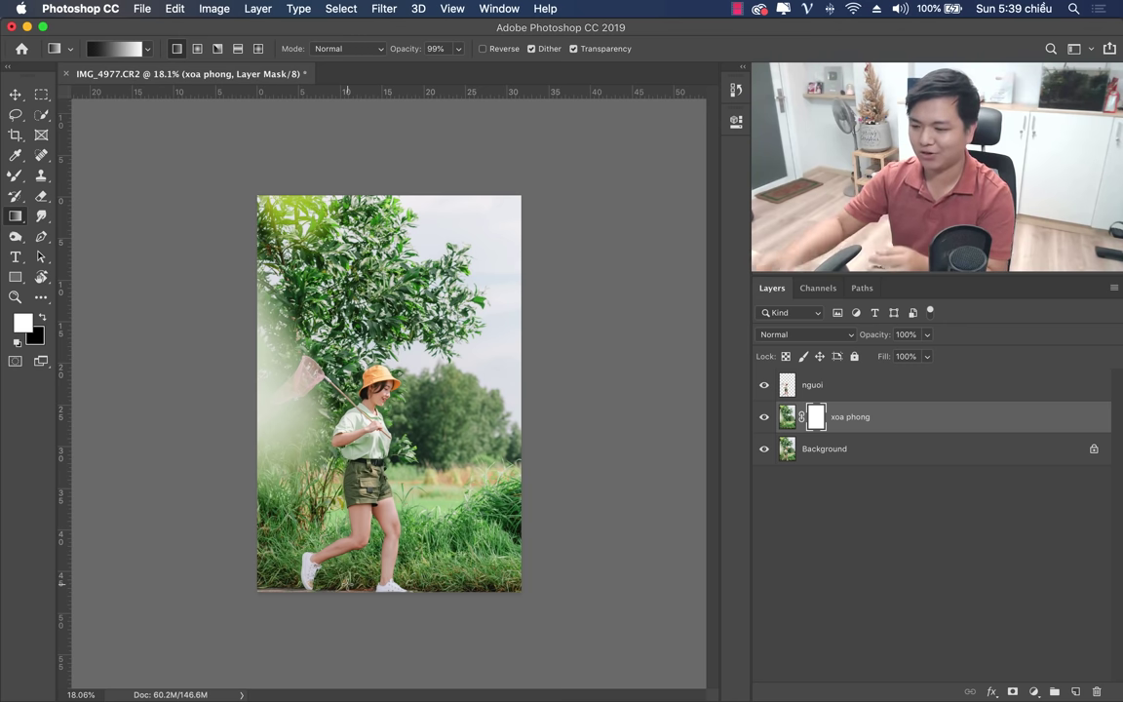
{"action": "key", "text": "super+shift+n"}
{"action": "key", "text": "Return"}
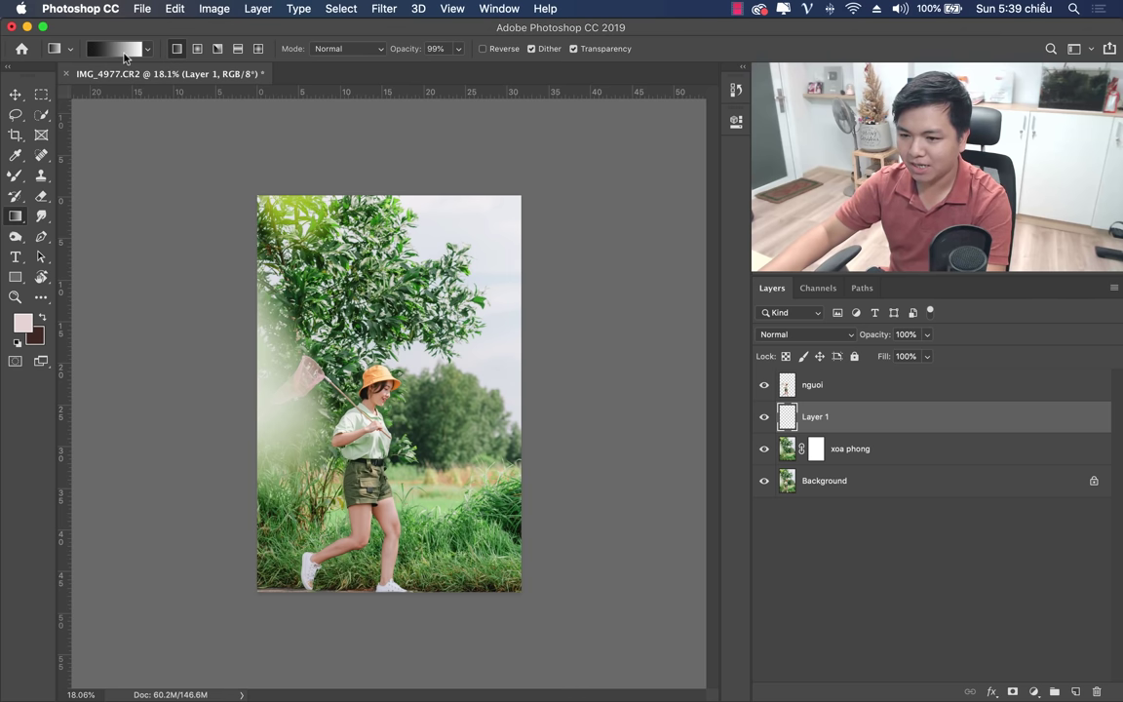
{"action": "left_click", "coordinate": [124, 54]}
{"action": "left_click", "coordinate": [317, 206]}
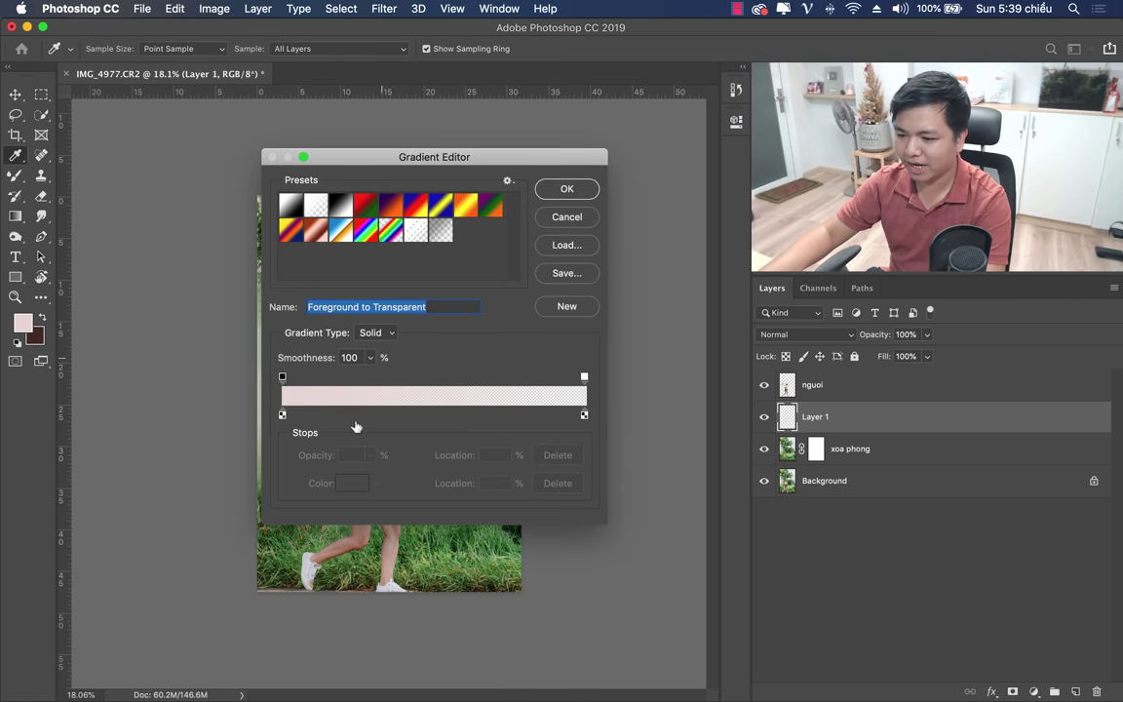
{"action": "left_click", "coordinate": [283, 415]}
{"action": "left_click", "coordinate": [351, 484]}
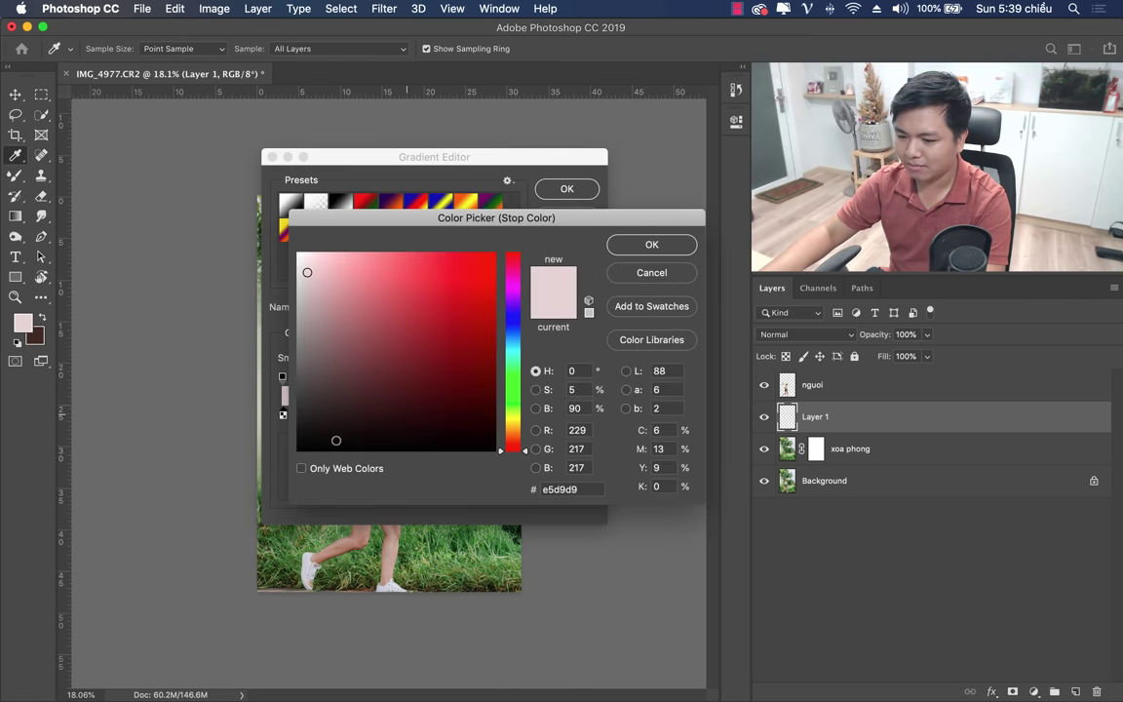
{"action": "left_click_drag", "start_coordinate": [335, 440], "coordinate": [298, 451]}
{"action": "left_click", "coordinate": [653, 244]}
{"action": "left_click", "coordinate": [570, 189]}
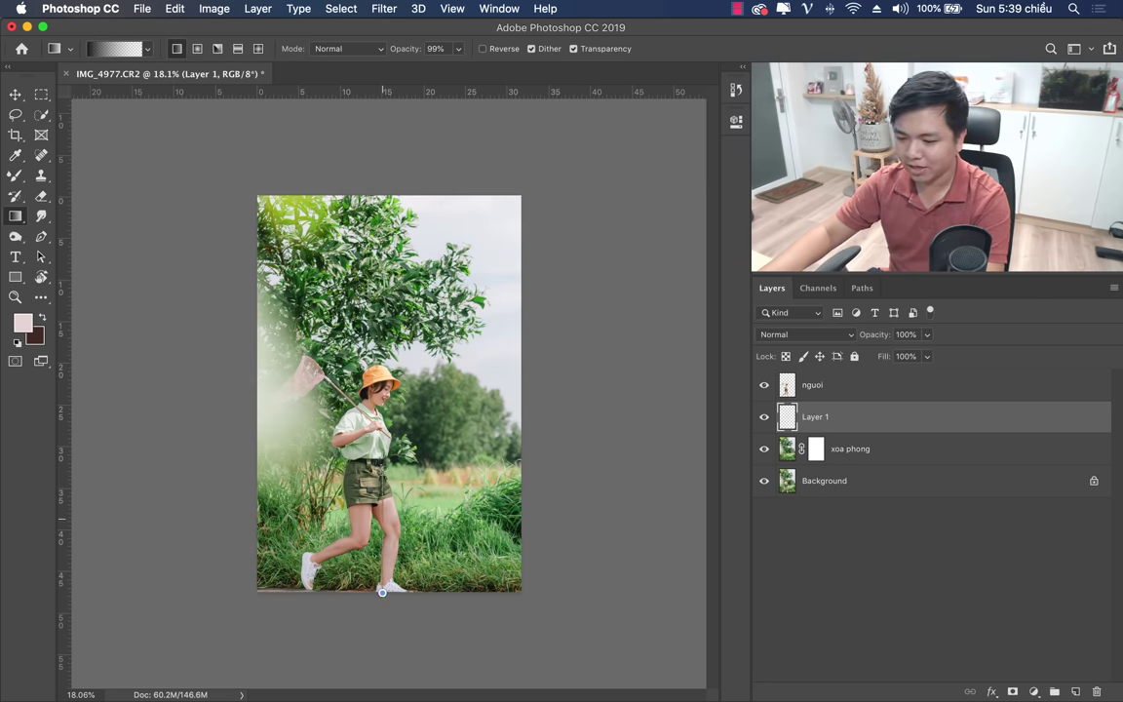
{"action": "left_click_drag", "start_coordinate": [381, 591], "coordinate": [343, 424]}
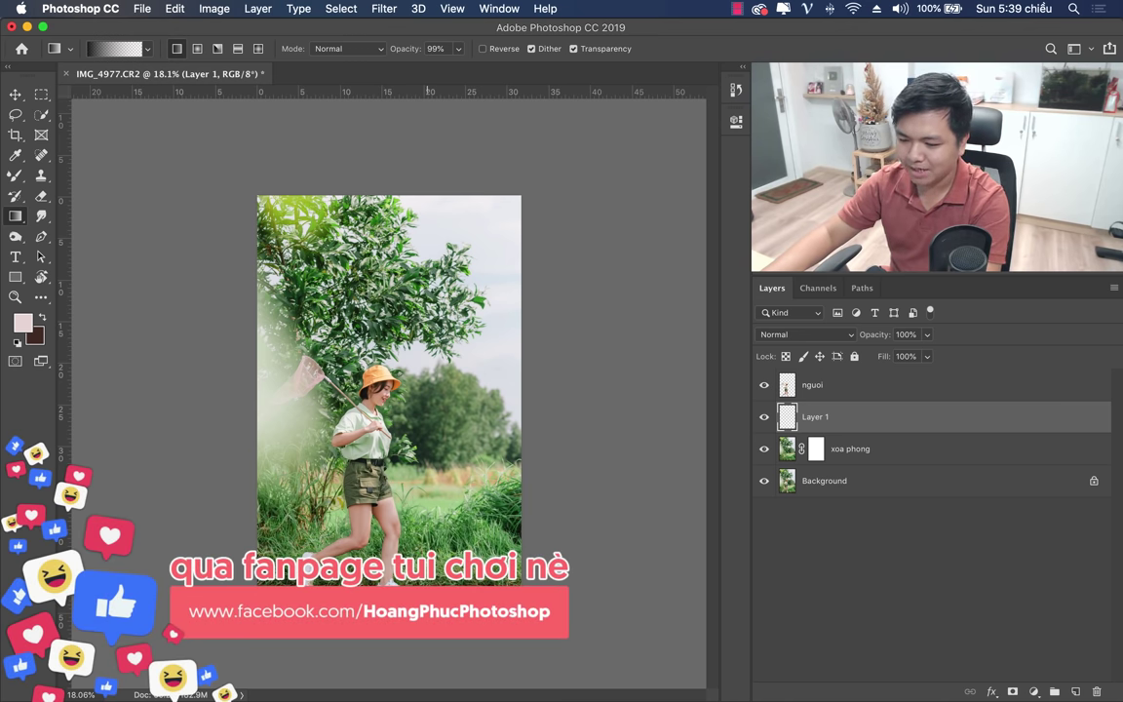
{"action": "key", "text": "BackSpace"}
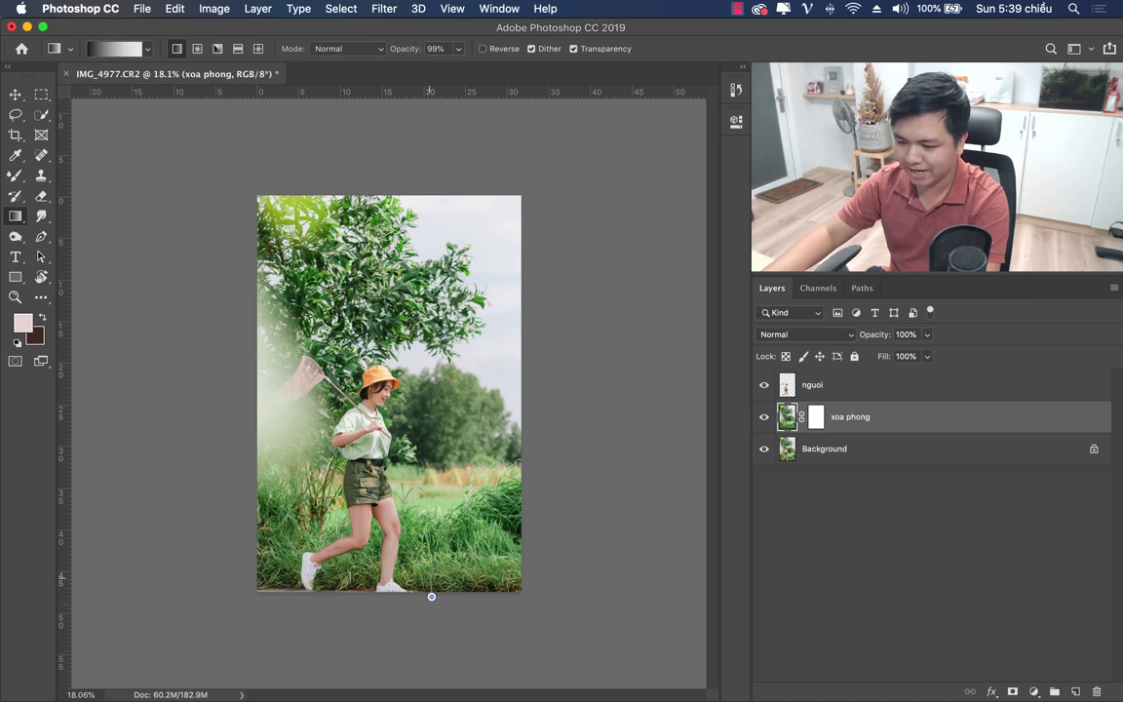
{"action": "left_click_drag", "start_coordinate": [392, 395], "coordinate": [379, 595]}
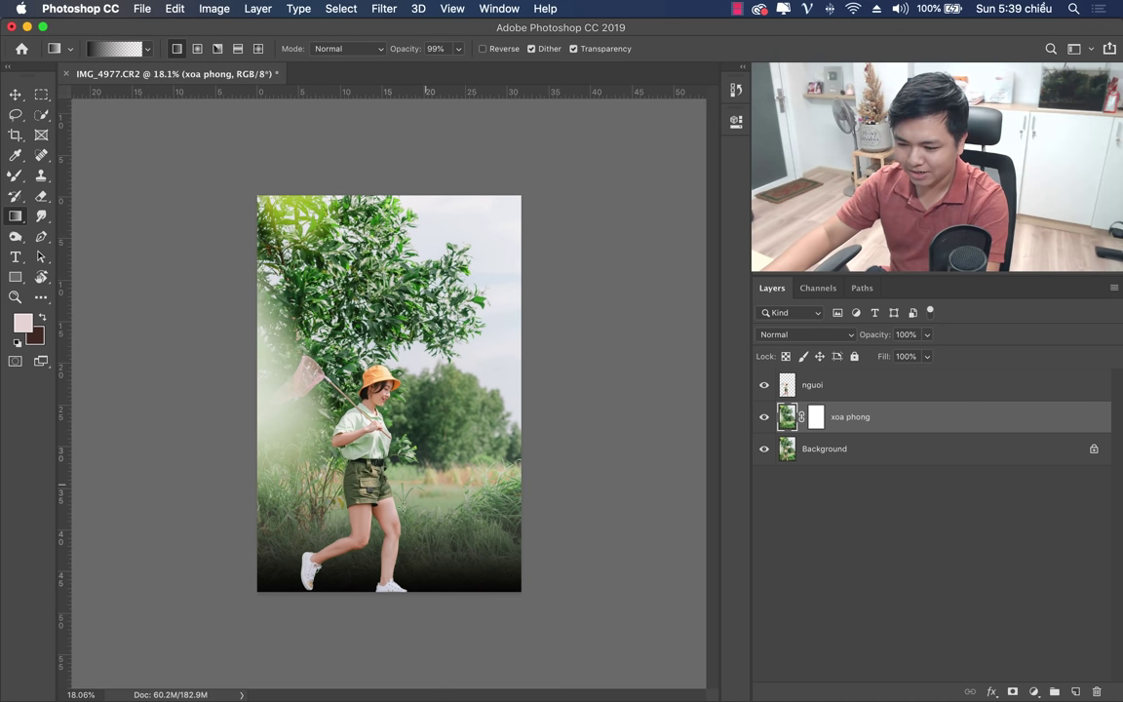
{"action": "key", "text": "ctrl+z"}
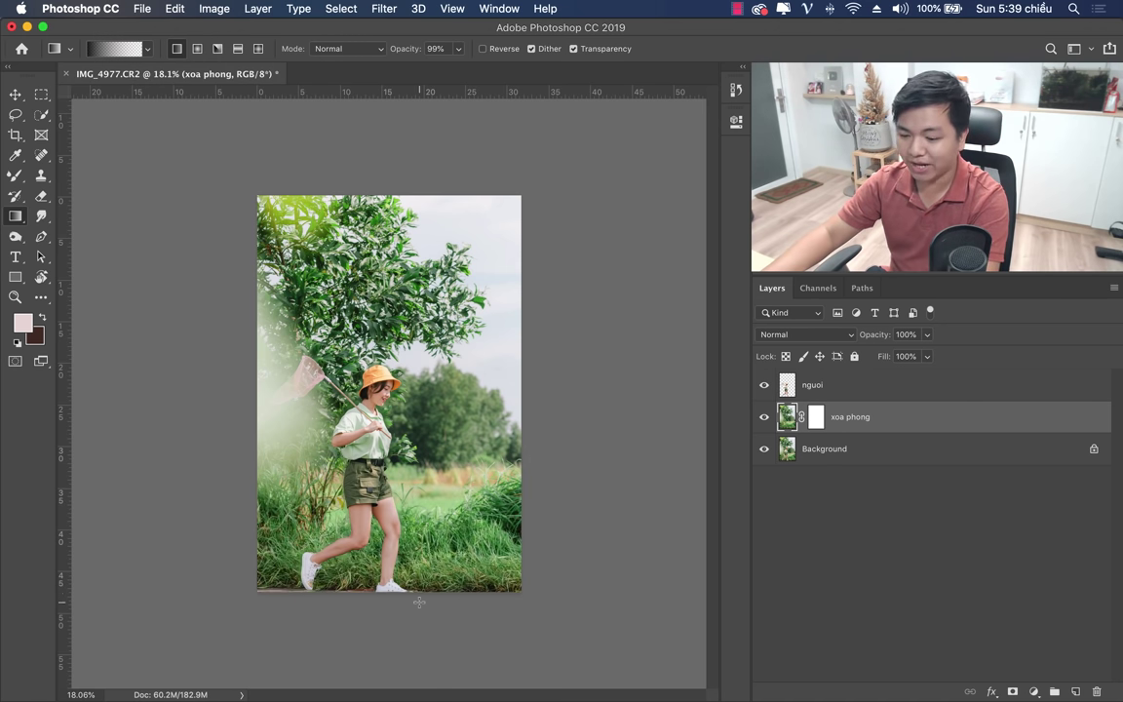
{"action": "left_click_drag", "start_coordinate": [424, 592], "coordinate": [382, 336]}
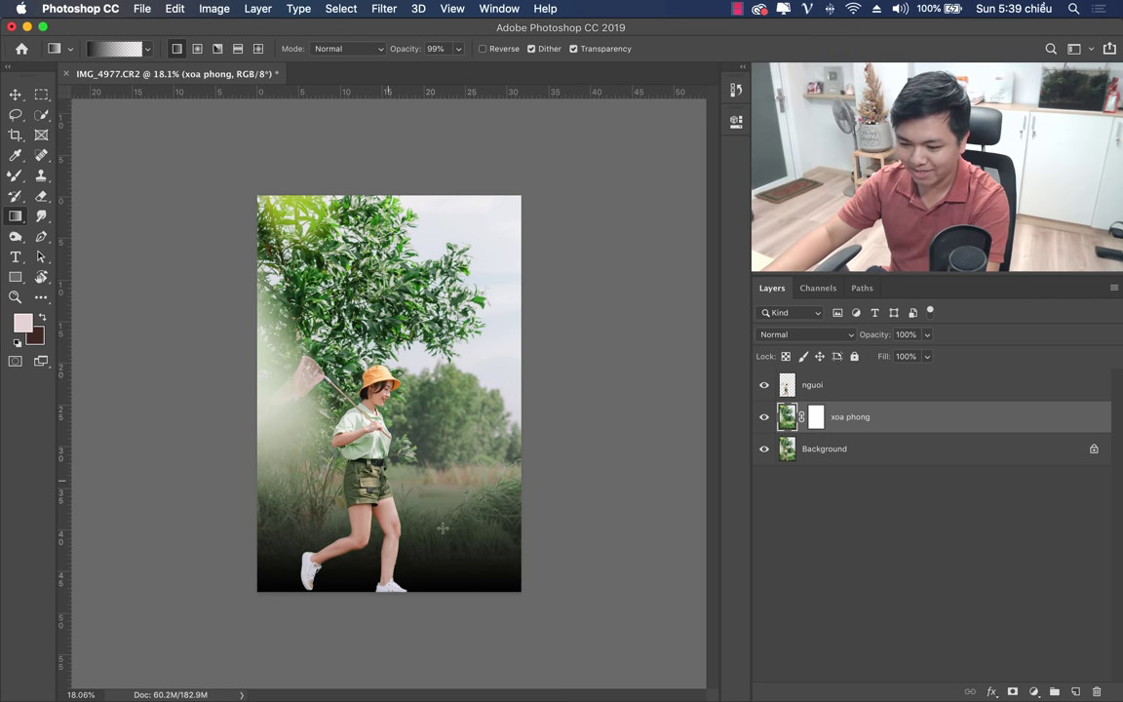
{"action": "key", "text": "ctrl+z"}
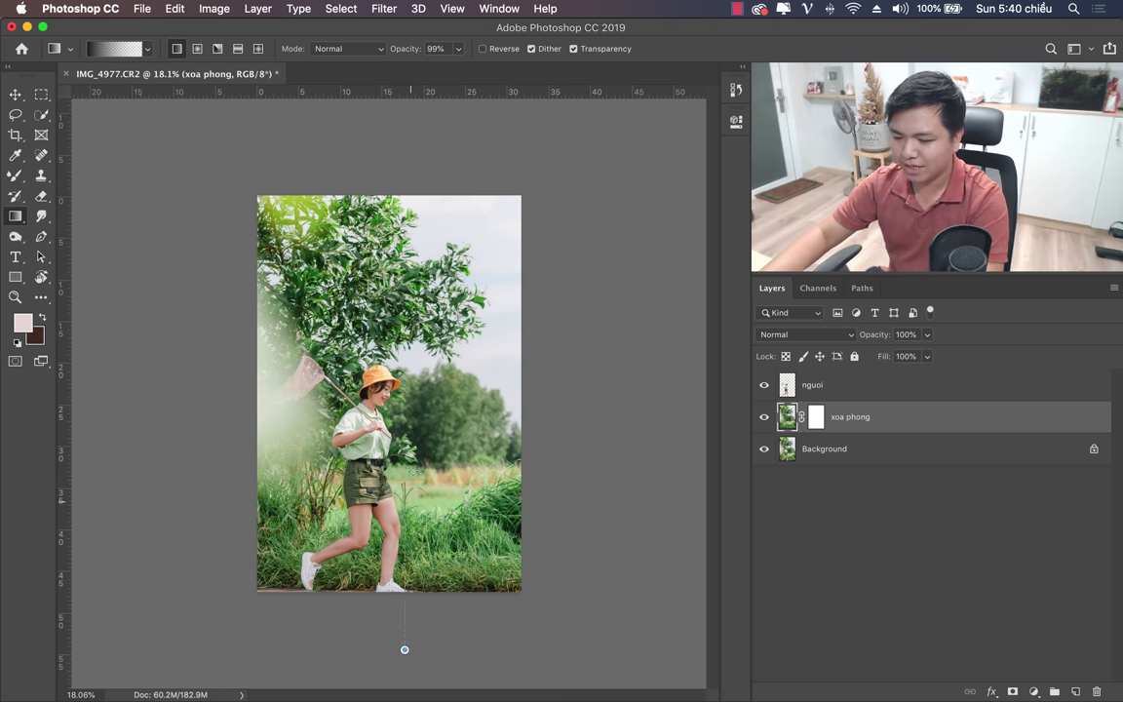
{"action": "left_click_drag", "start_coordinate": [404, 649], "coordinate": [404, 647]}
{"action": "key", "text": "ctrl+z"}
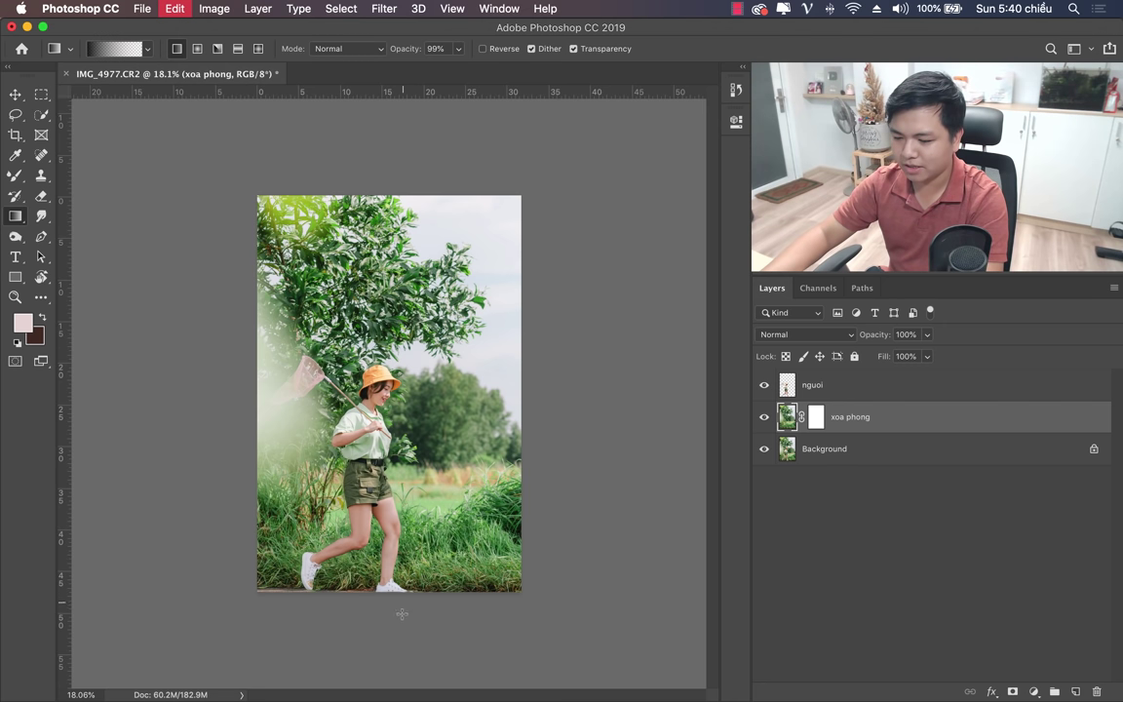
Undo the bottom grass fade and pick the Black, White gradient for the xoa phong mask.
{"action": "key", "text": "ctrl+z"}
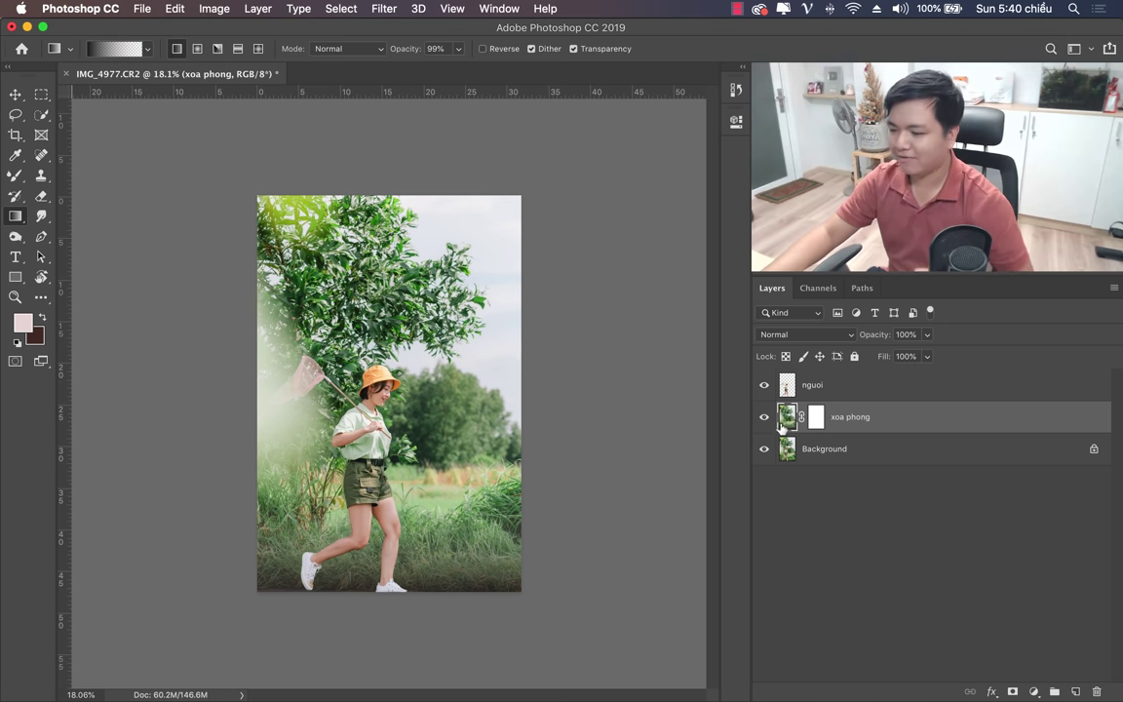
{"action": "key", "text": "ctrl+z"}
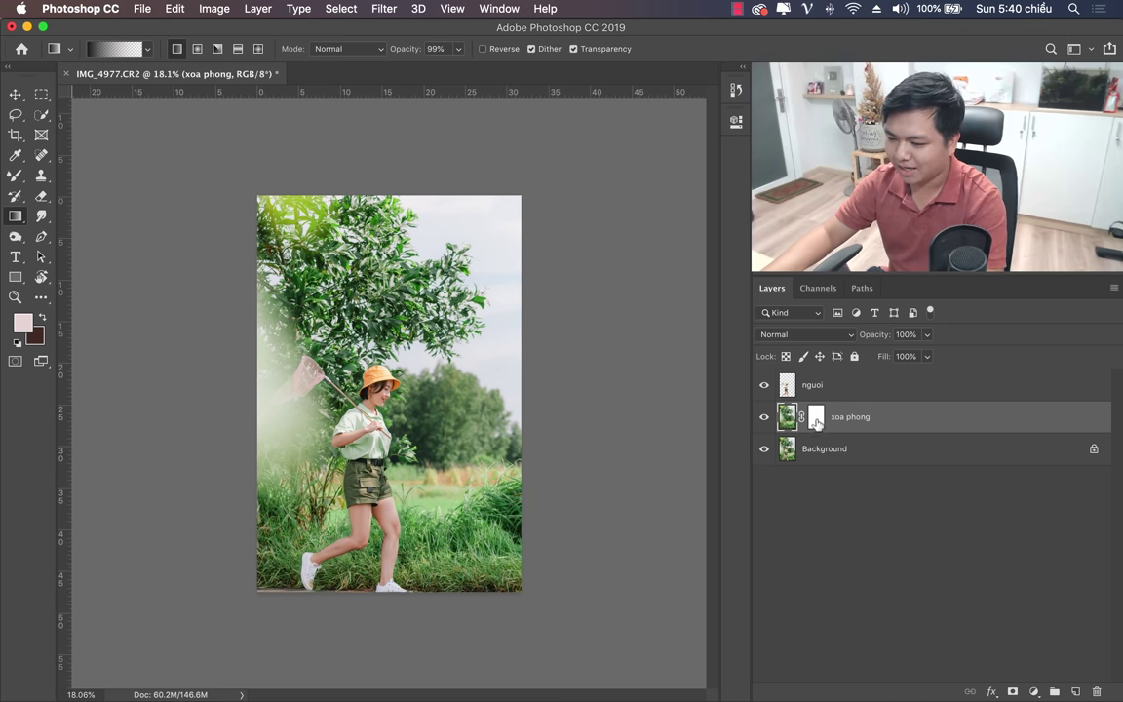
{"action": "left_click", "coordinate": [815, 419]}
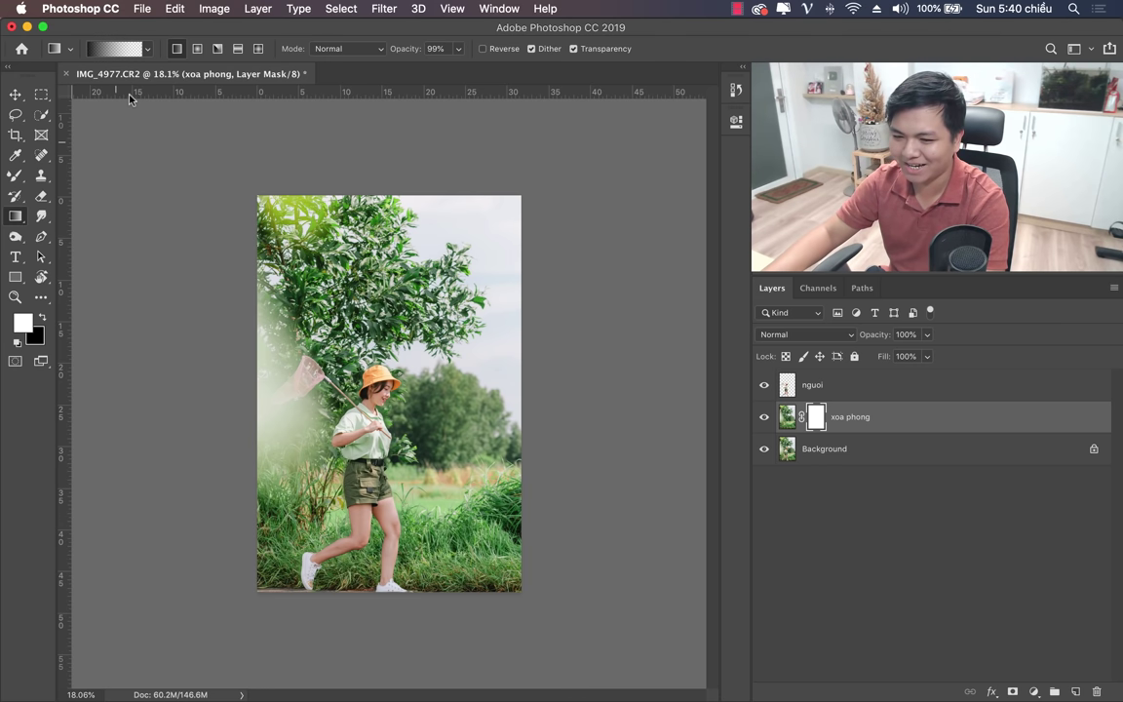
{"action": "left_click", "coordinate": [107, 47]}
{"action": "left_click", "coordinate": [340, 207]}
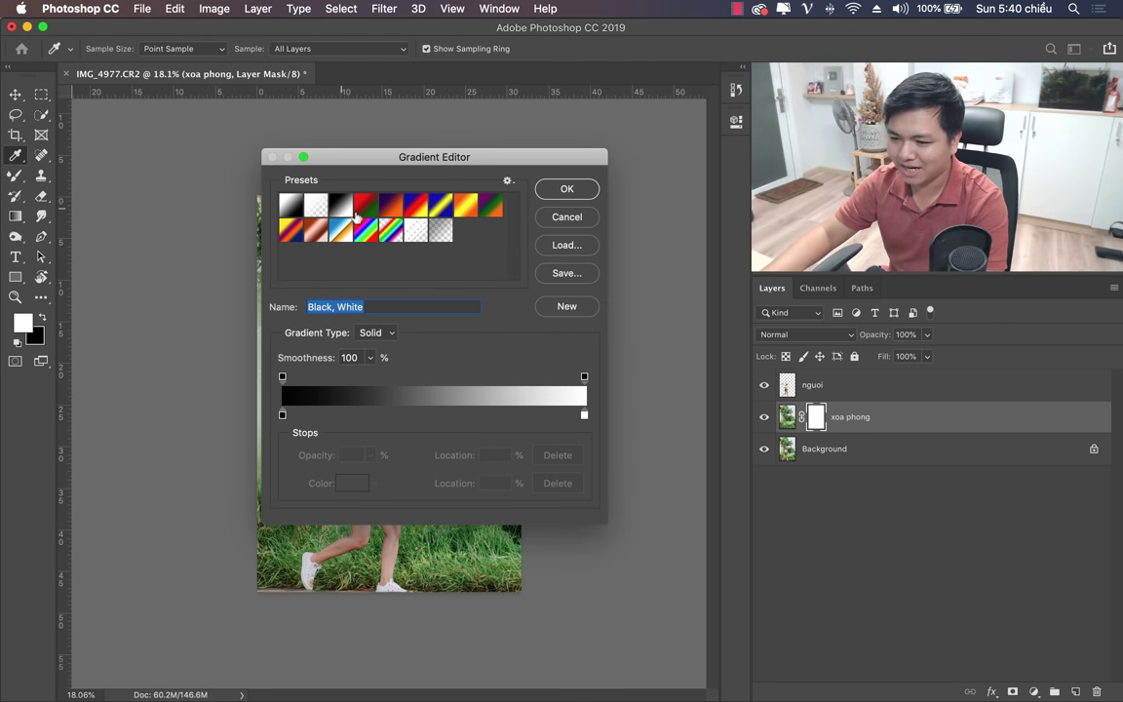
{"action": "left_click", "coordinate": [561, 193]}
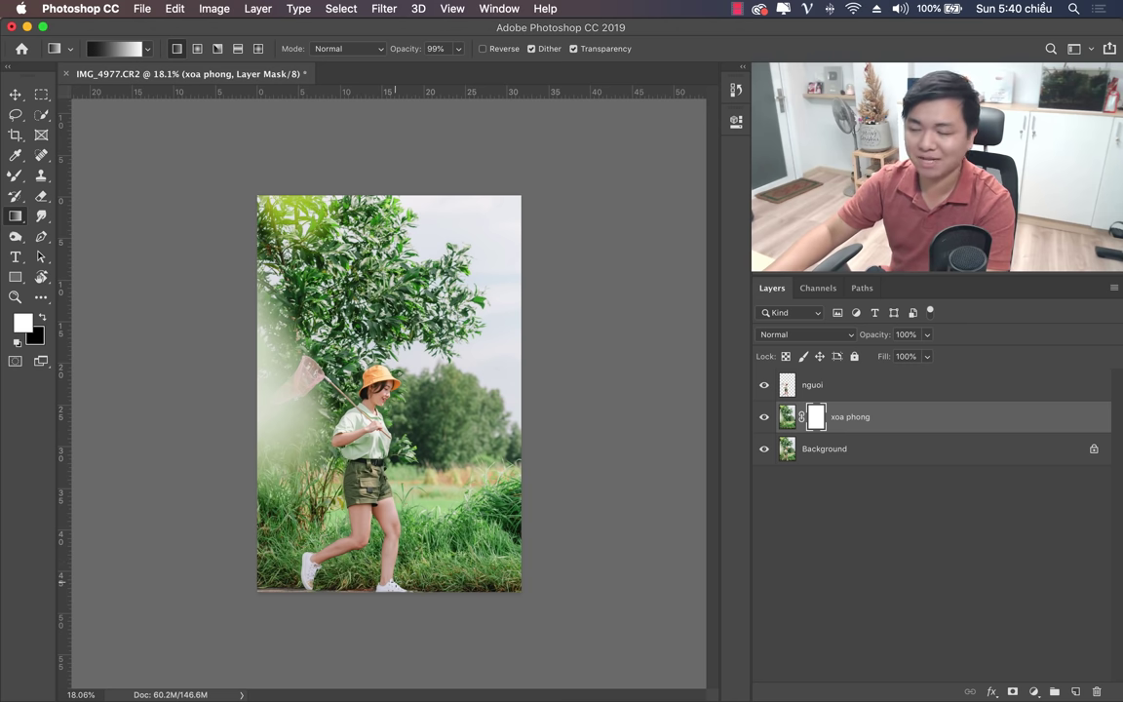
Try a pale fill on xoa phong, undo it, and target the layer's image pixels.
{"action": "left_click", "coordinate": [795, 426]}
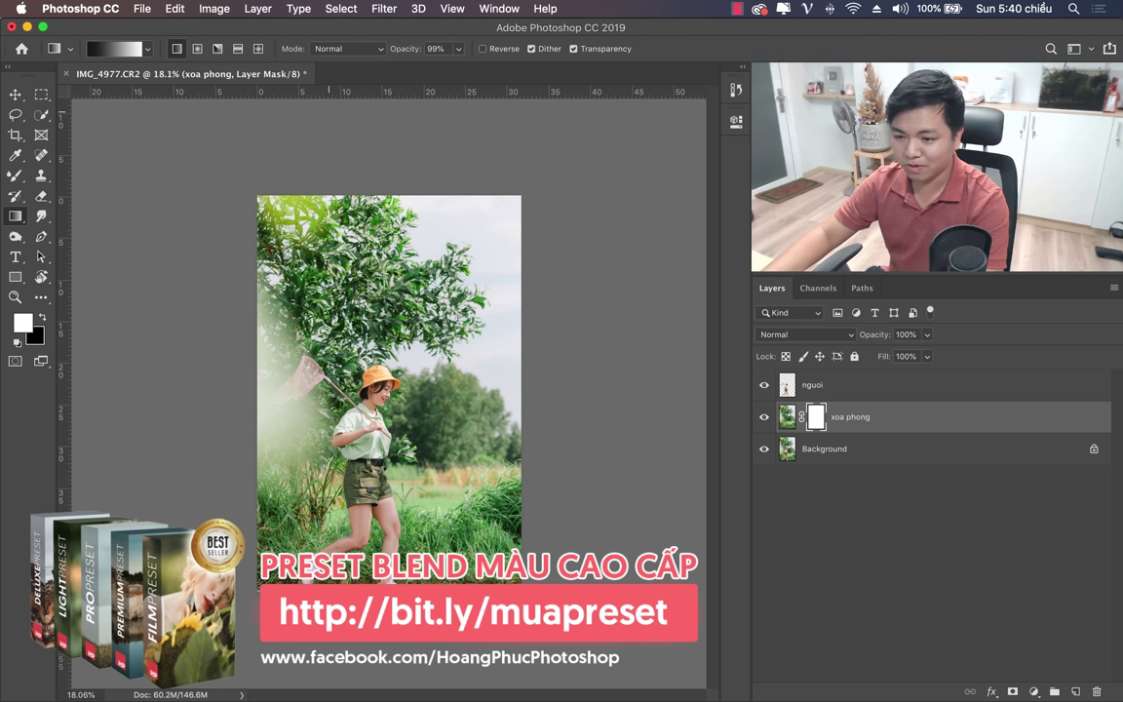
{"action": "left_click", "coordinate": [786, 418]}
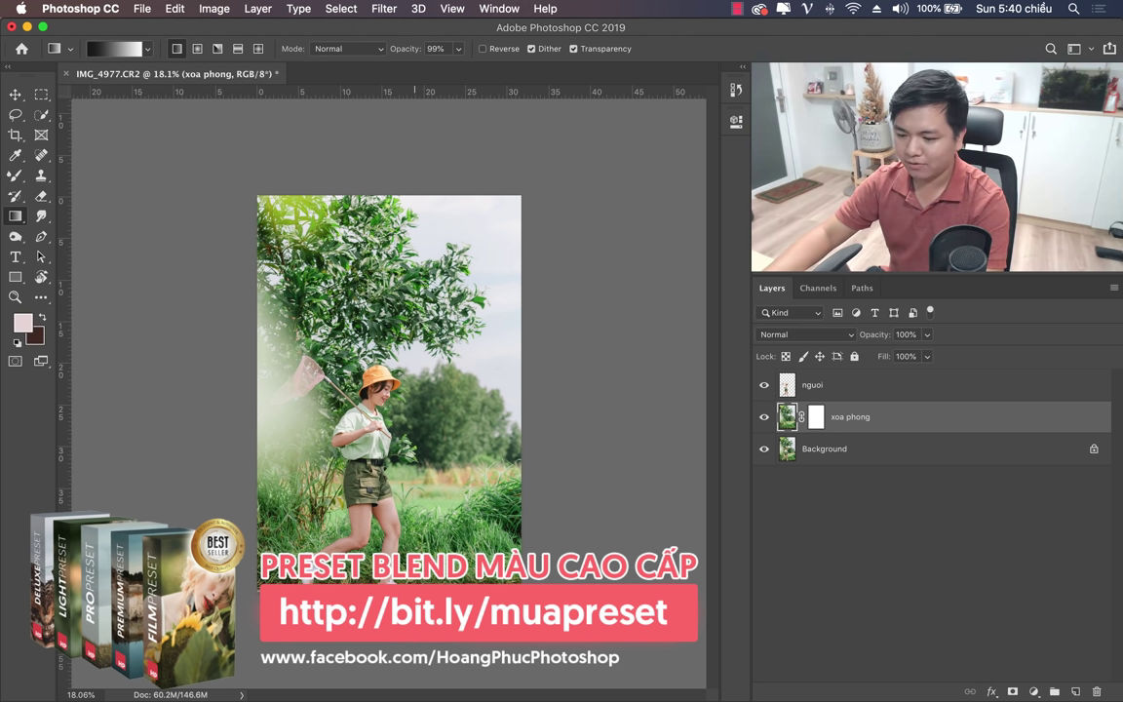
{"action": "key", "text": "alt+BackSpace"}
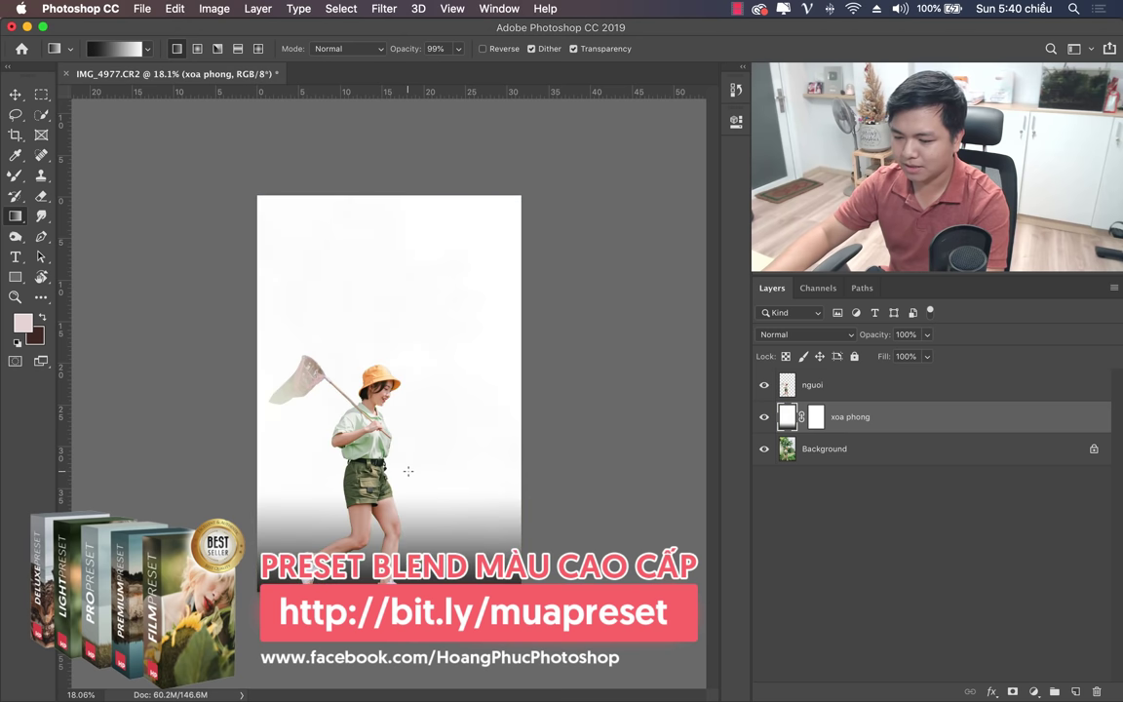
{"action": "key", "text": "ctrl+z"}
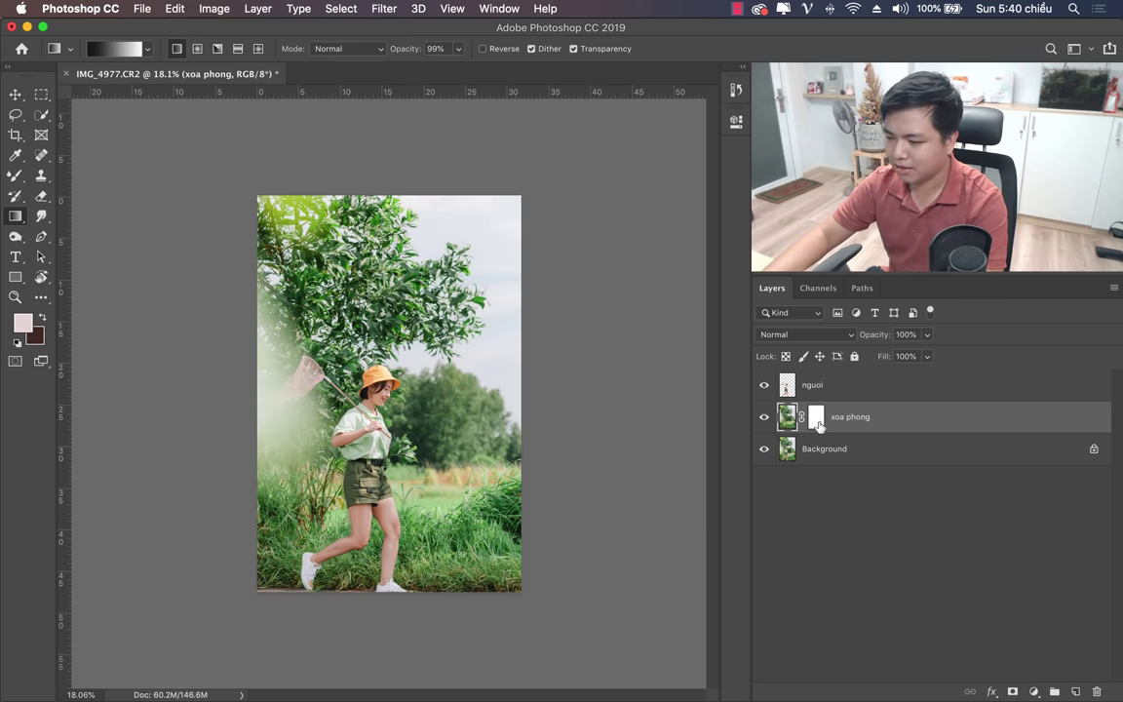
{"action": "left_click", "coordinate": [814, 420]}
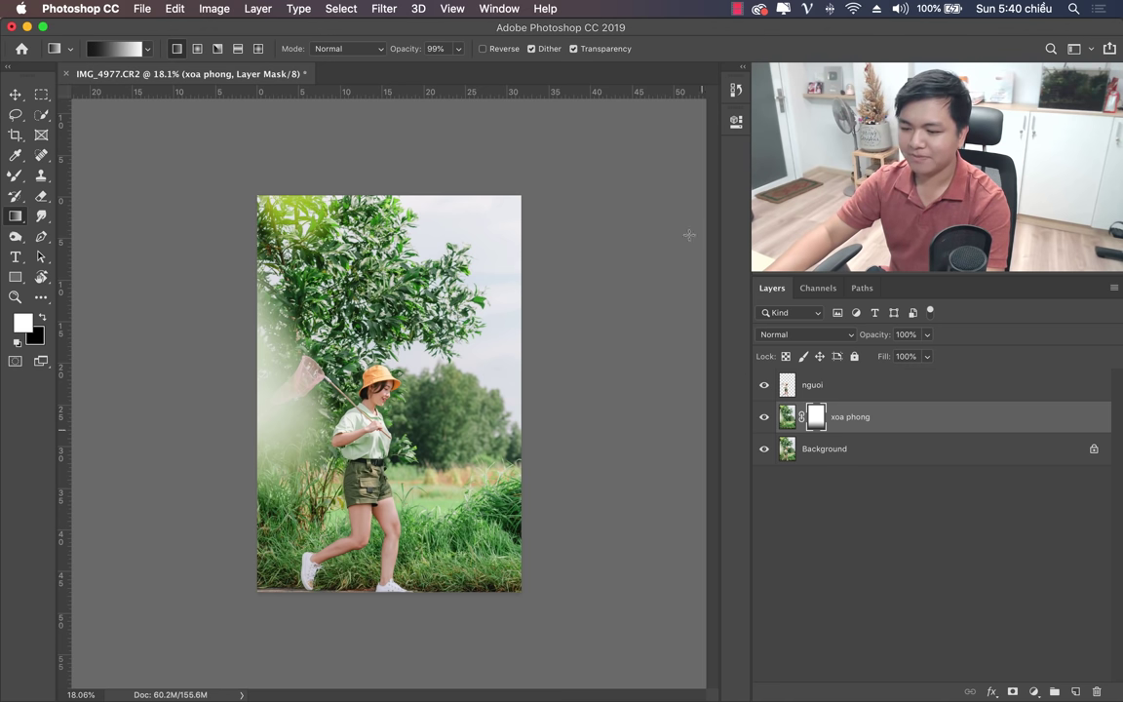
{"action": "key", "text": "ctrl+2"}
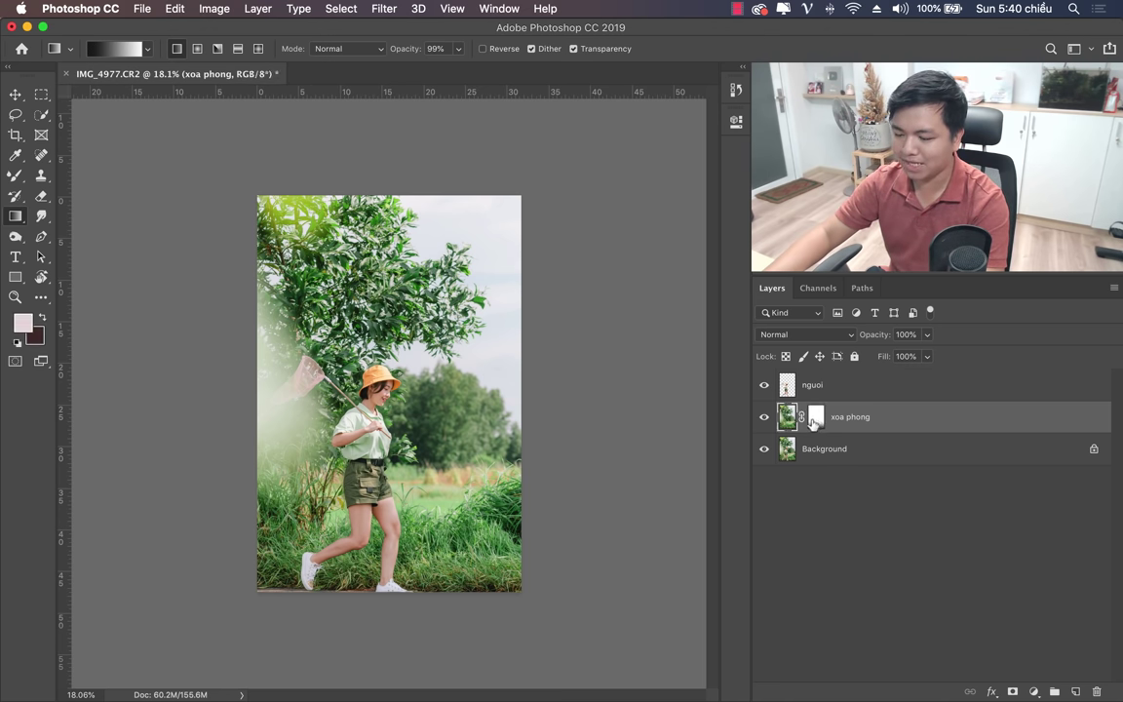
{"action": "left_click", "coordinate": [382, 9]}
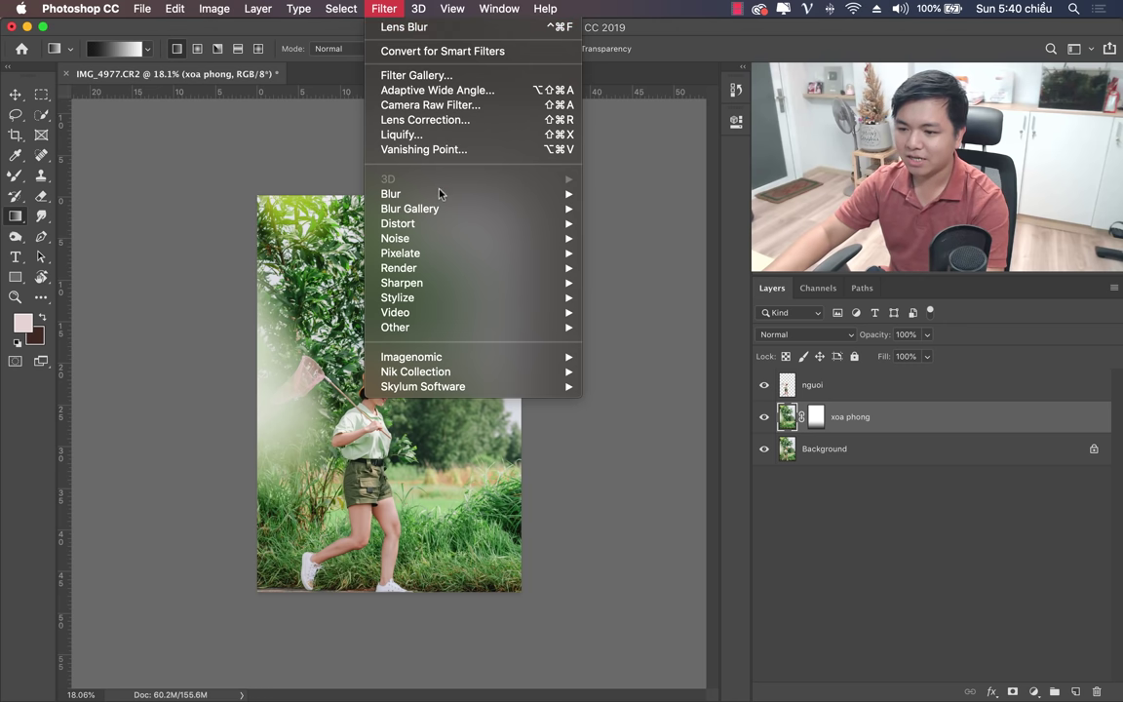
{"action": "mouse_move", "coordinate": [391, 193]}
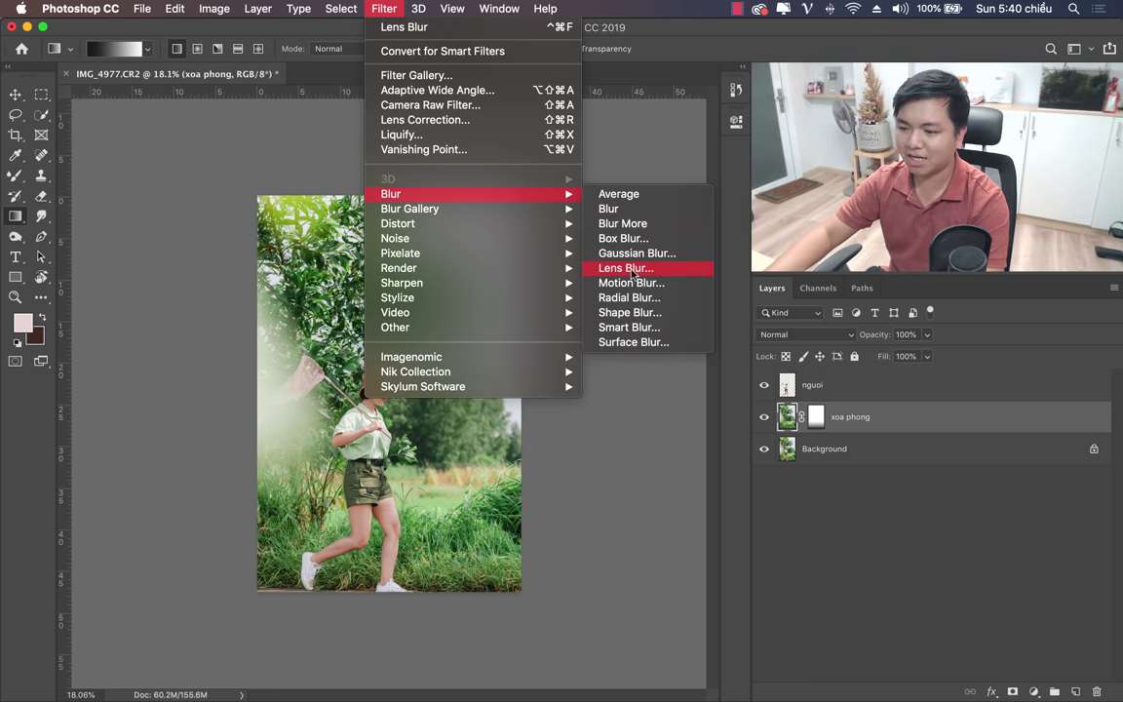
Start a Lens Blur on xoa phong using Layer Mask as depth map with Octagon (8) iris.
{"action": "left_click", "coordinate": [624, 267]}
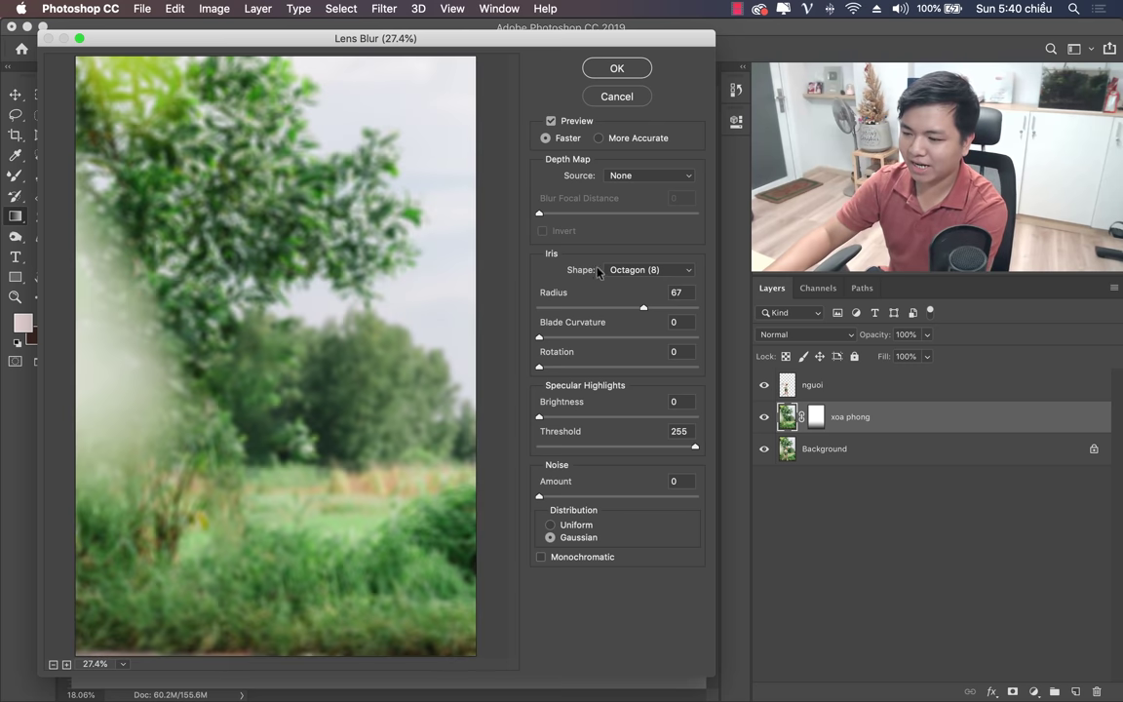
{"action": "left_click", "coordinate": [637, 178]}
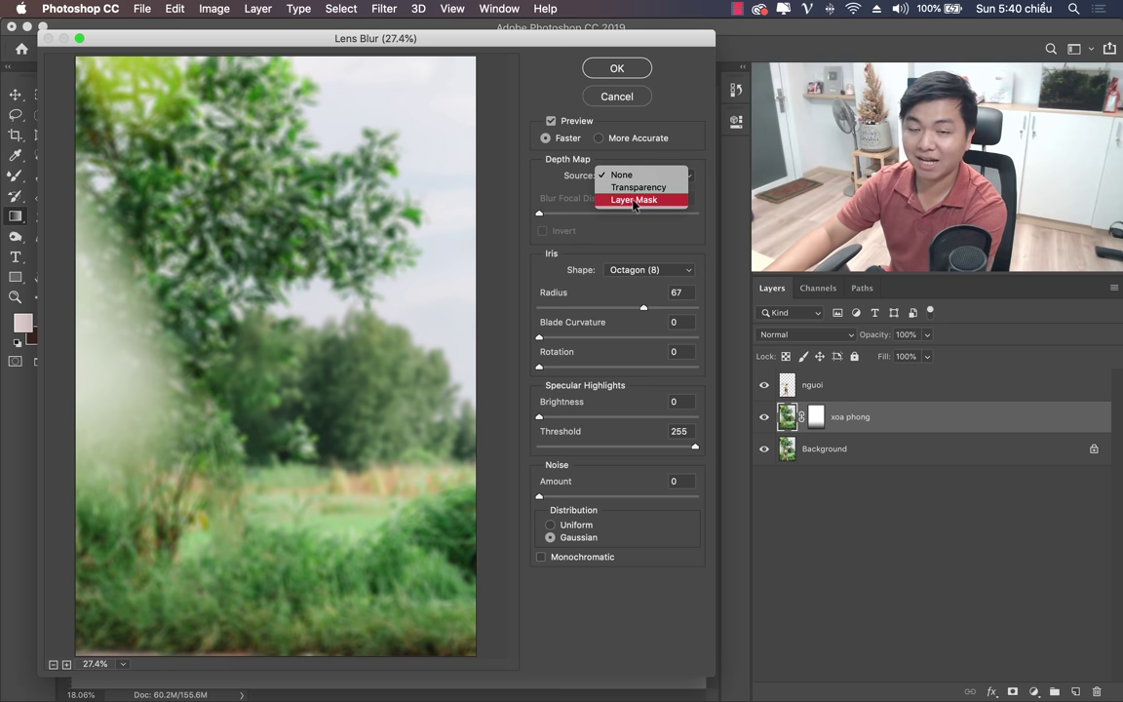
{"action": "left_click", "coordinate": [634, 200]}
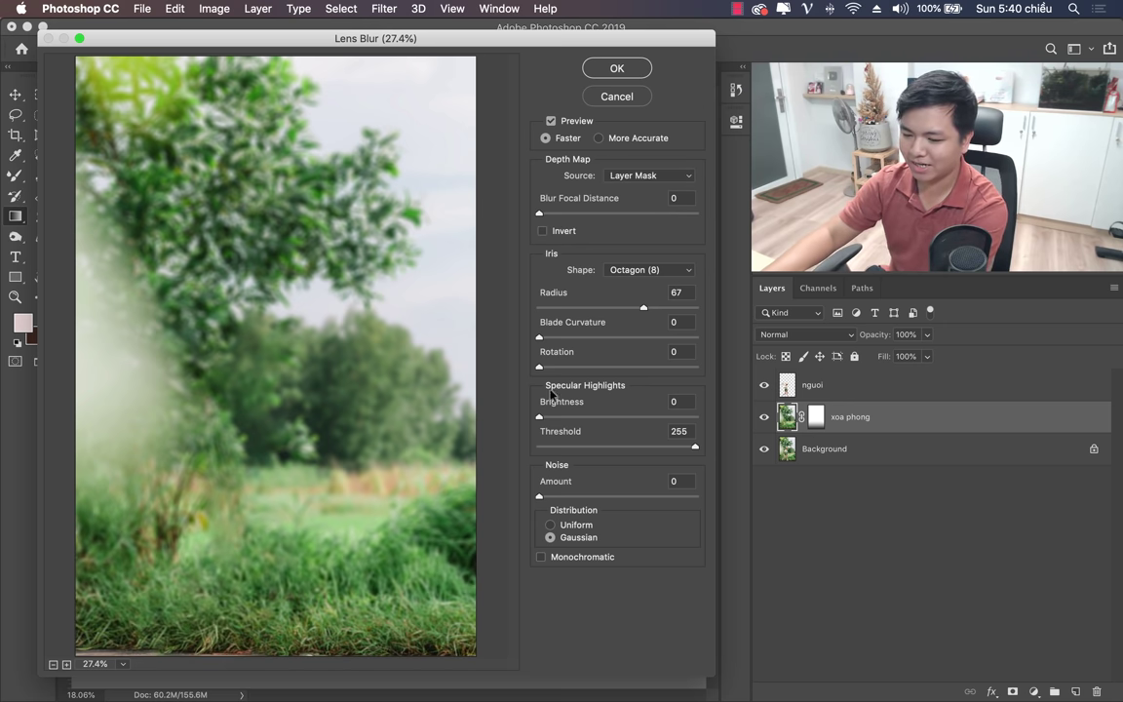
{"action": "left_click", "coordinate": [643, 275]}
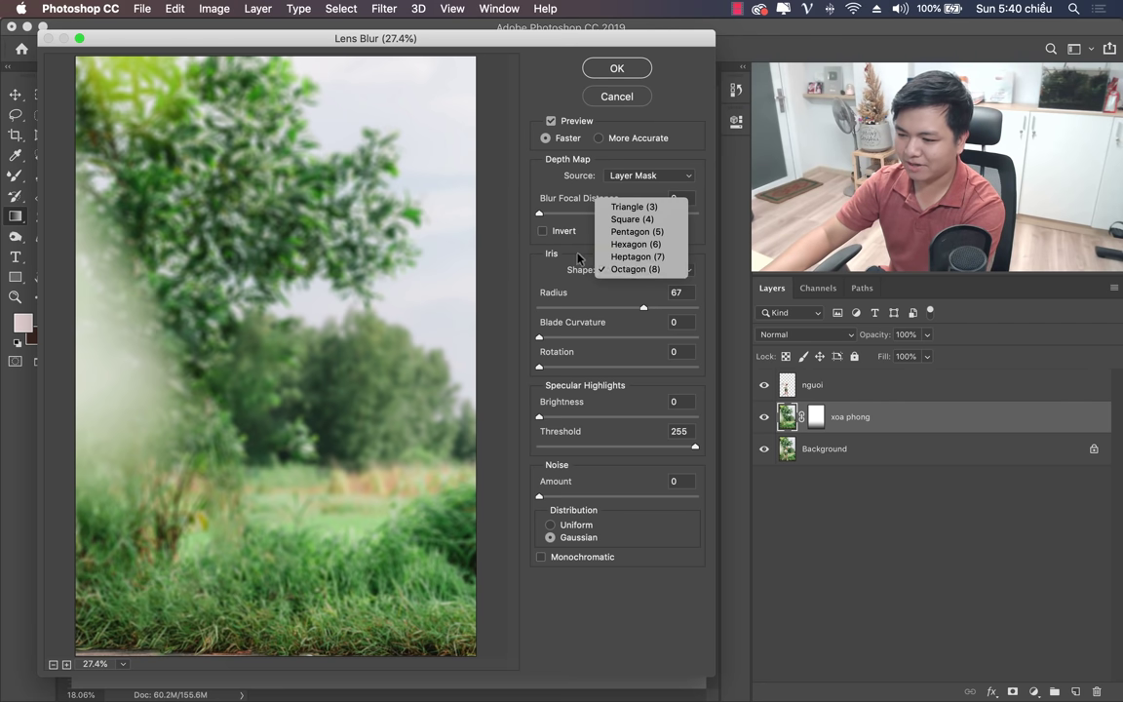
{"action": "left_click", "coordinate": [583, 231]}
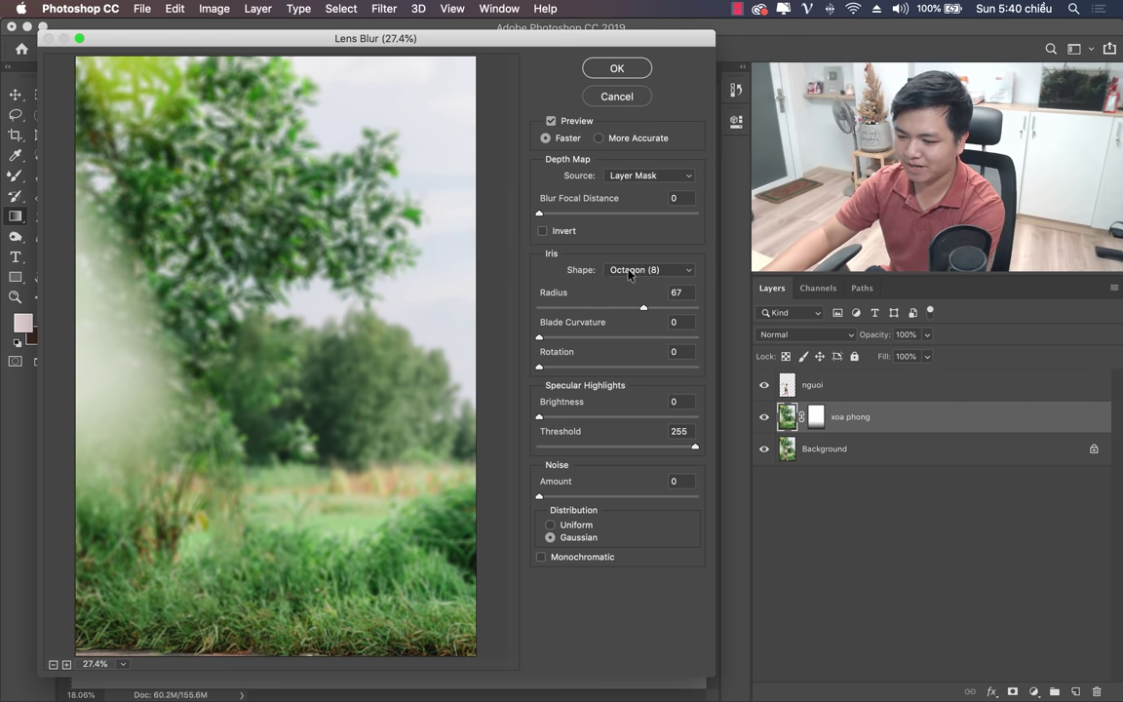
{"action": "left_click", "coordinate": [629, 272]}
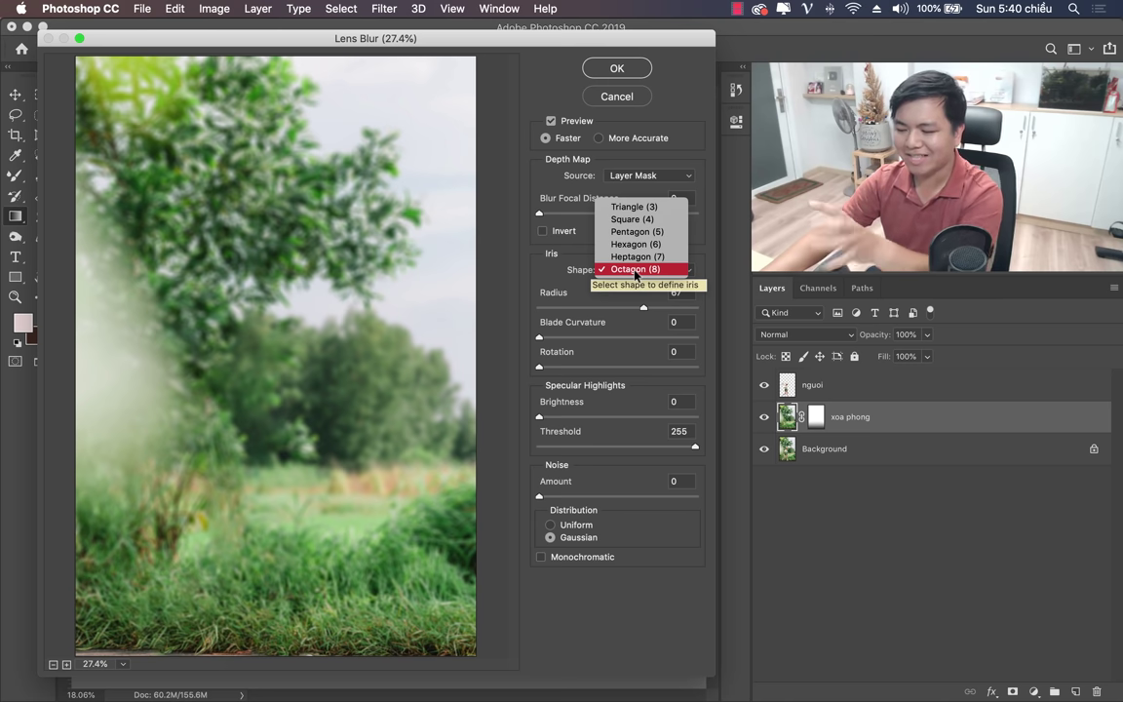
{"action": "left_click", "coordinate": [634, 271]}
Set the Lens Blur radius to 86, blade curvature 23 and rotation 126.
{"action": "left_click_drag", "start_coordinate": [668, 309], "coordinate": [674, 309]}
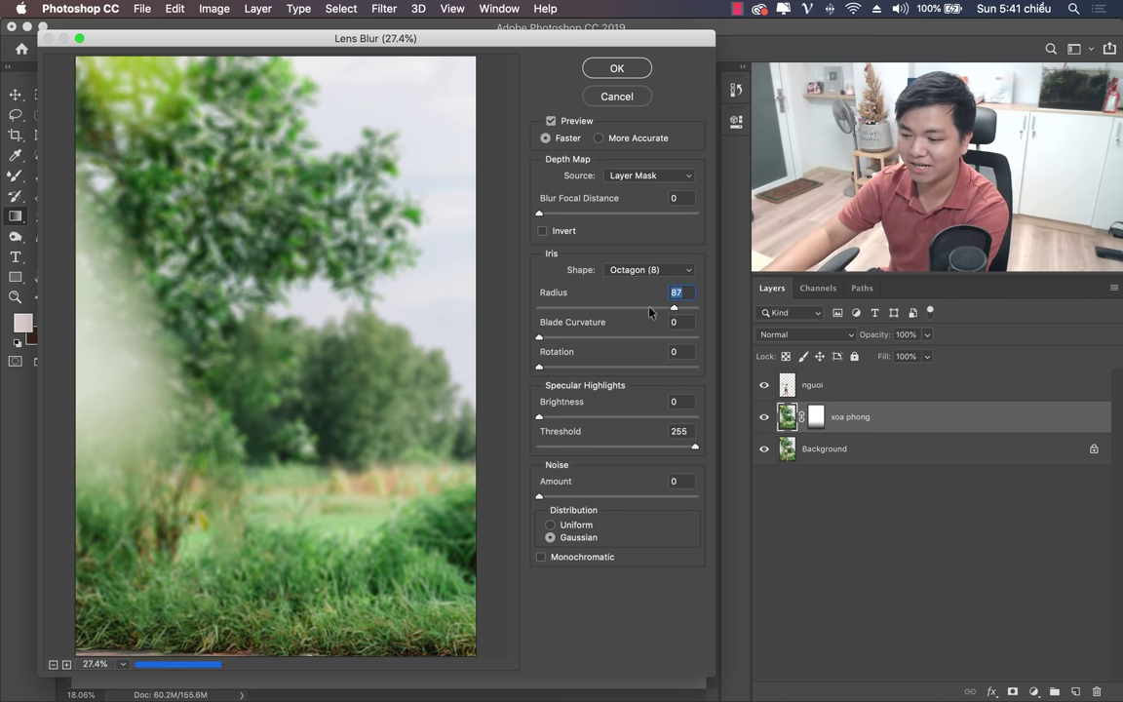
{"action": "left_click_drag", "start_coordinate": [669, 310], "coordinate": [672, 310]}
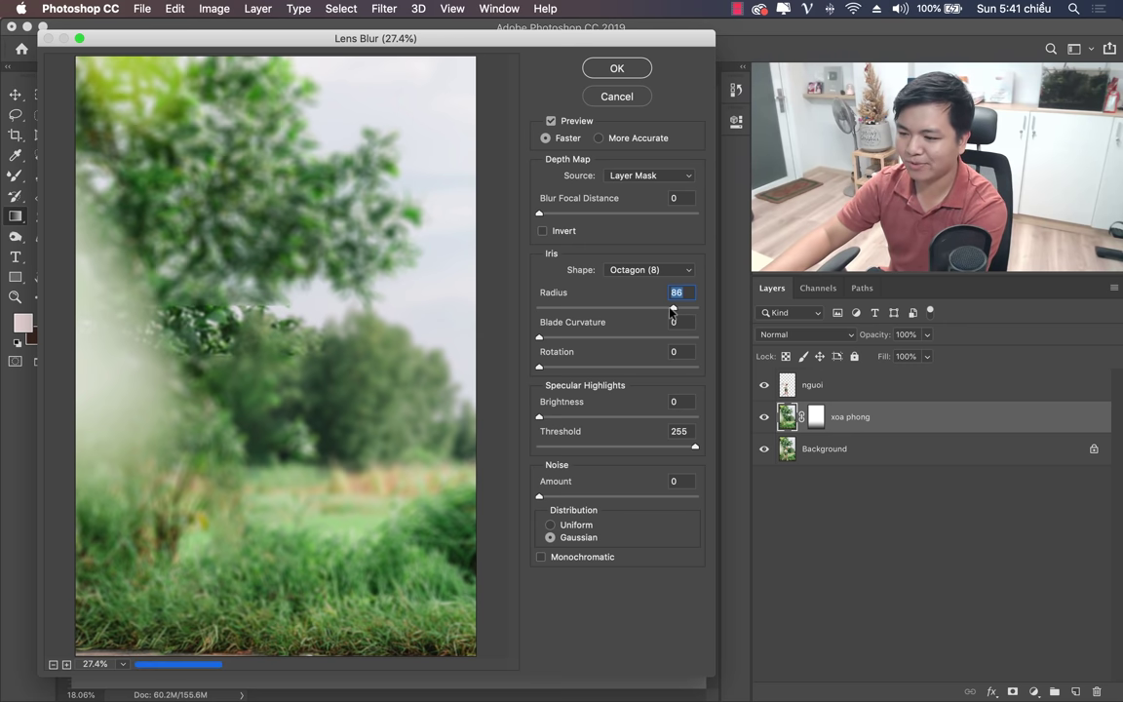
{"action": "mouse_move", "coordinate": [539, 338]}
{"action": "left_mouse_down"}
{"action": "mouse_move", "coordinate": [575, 337]}
{"action": "mouse_move", "coordinate": [567, 367]}
{"action": "mouse_move", "coordinate": [593, 371]}
{"action": "left_mouse_up"}
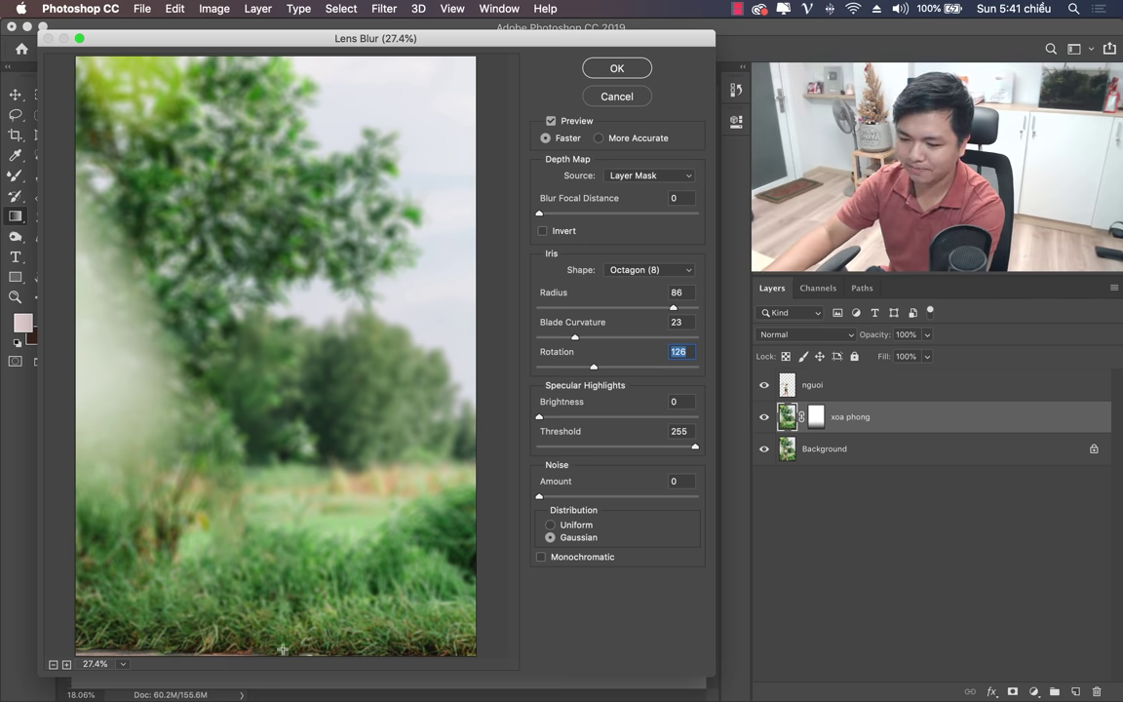
Commit rotation 126, set Blur Focal Distance to 45, and apply the lens blur.
{"action": "left_click", "coordinate": [290, 488]}
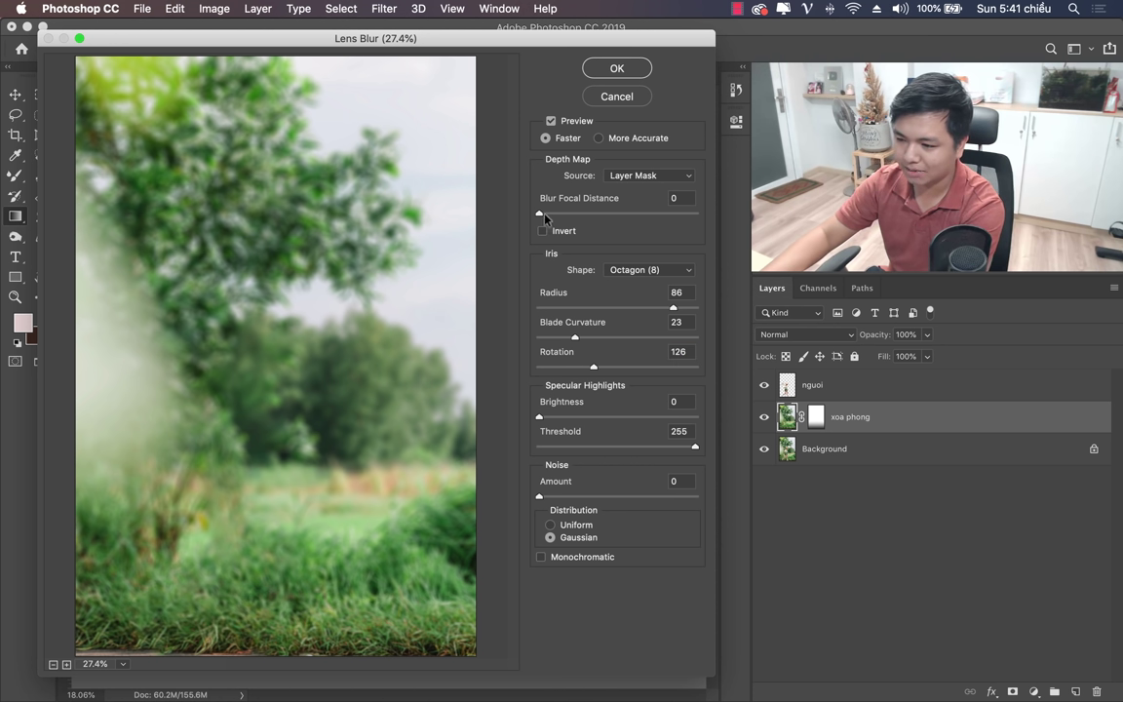
{"action": "left_click_drag", "start_coordinate": [549, 216], "coordinate": [636, 215]}
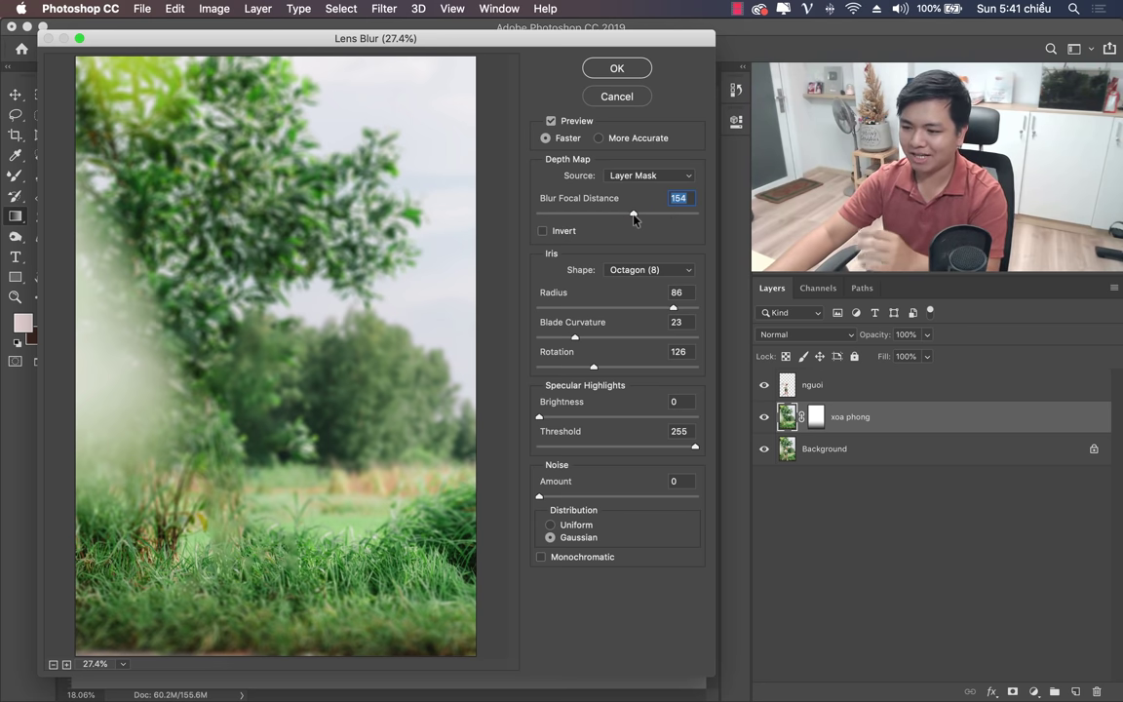
{"action": "left_click_drag", "start_coordinate": [633, 213], "coordinate": [559, 214]}
{"action": "left_click_drag", "start_coordinate": [553, 217], "coordinate": [562, 219]}
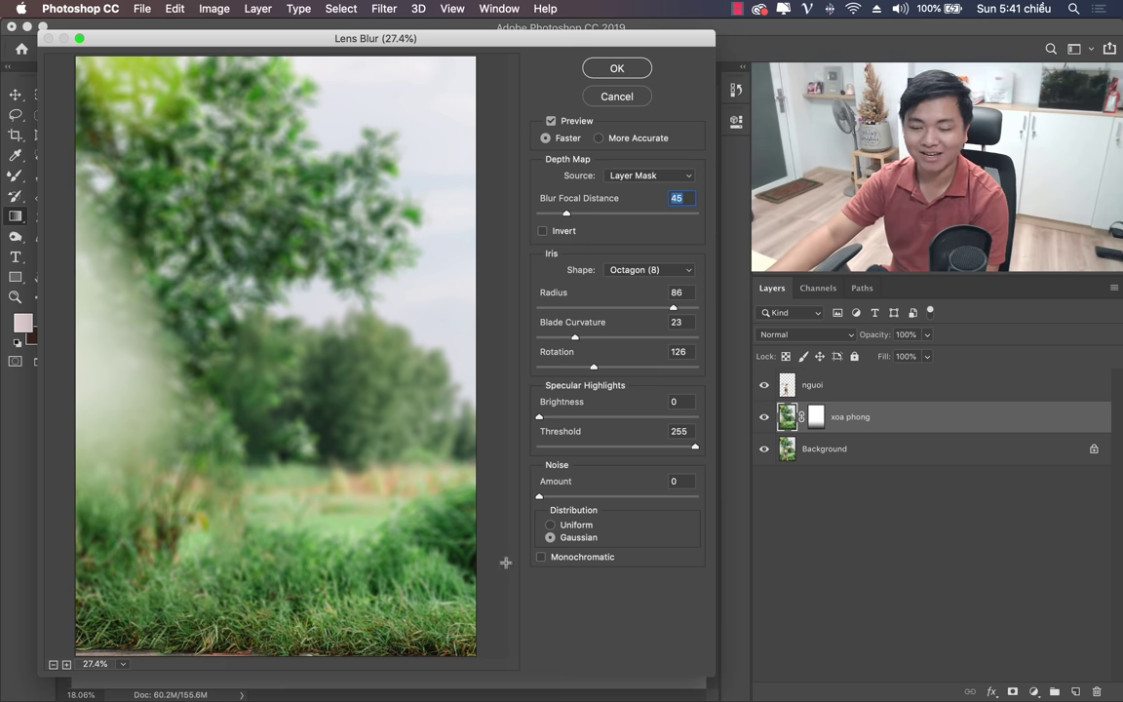
{"action": "left_click", "coordinate": [623, 70]}
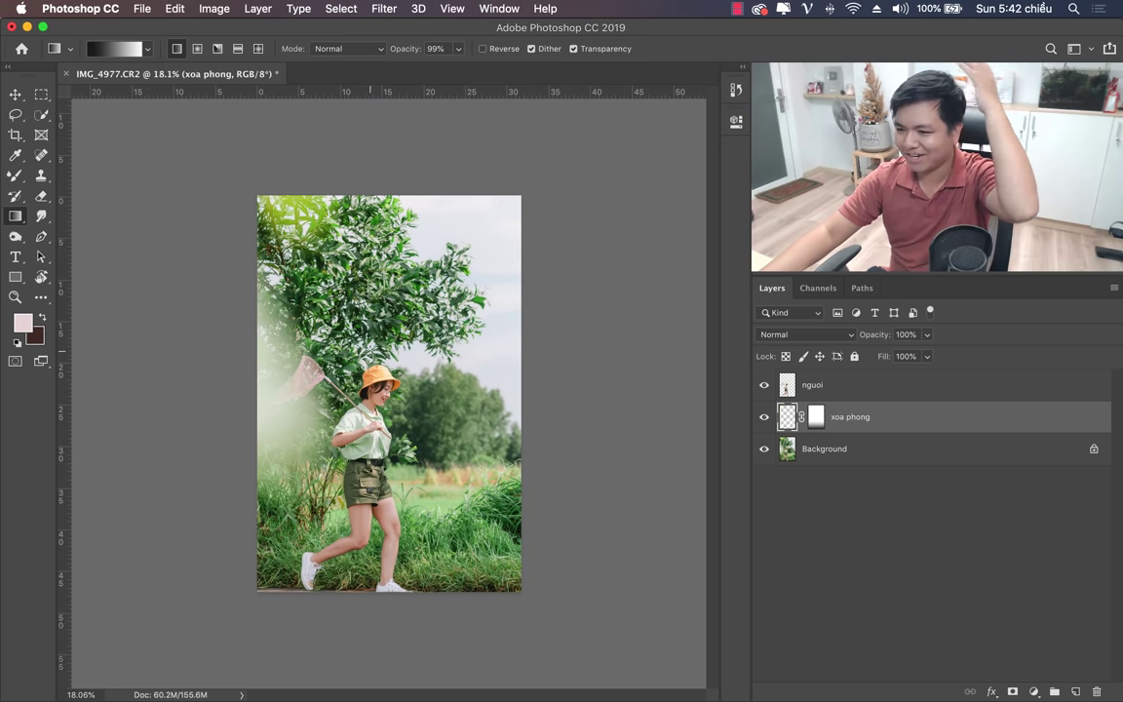
Zoom in to inspect the cut-out edges at the hat and shirt, then select the nguoi layer.
{"action": "key", "text": "z"}
{"action": "mouse_move", "coordinate": [351, 358]}
{"action": "left_mouse_down"}
{"action": "mouse_move", "coordinate": [458, 366]}
{"action": "mouse_move", "coordinate": [386, 359]}
{"action": "left_mouse_up"}
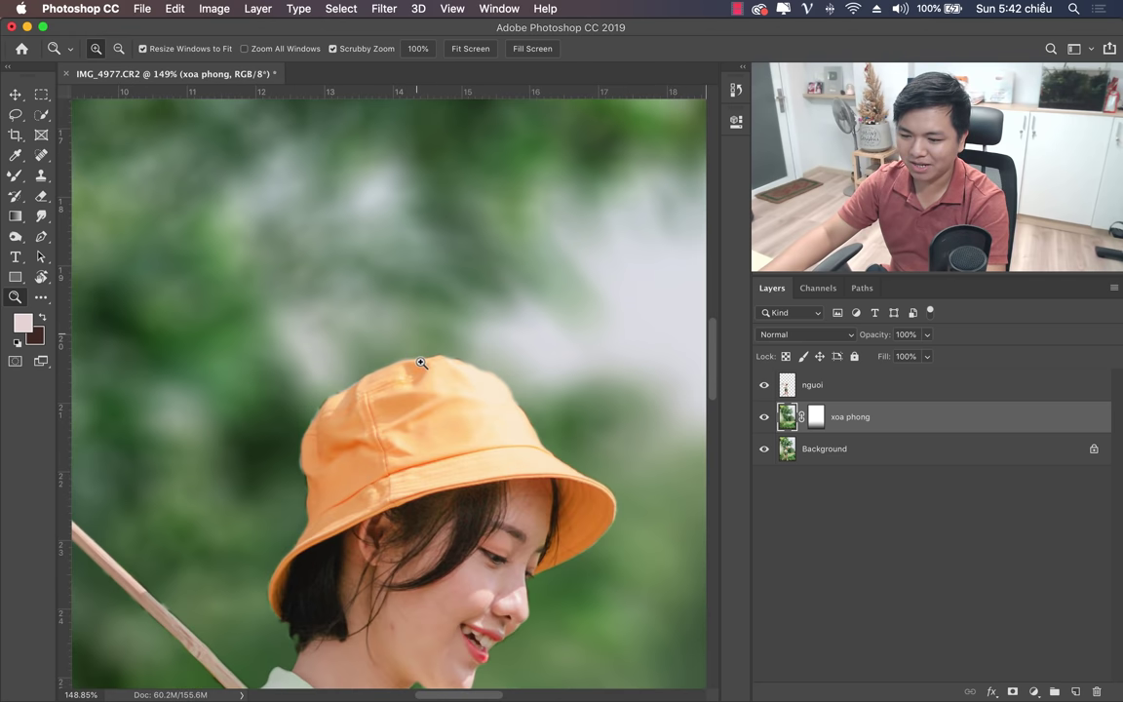
{"action": "left_click_drag", "start_coordinate": [418, 445], "coordinate": [496, 258]}
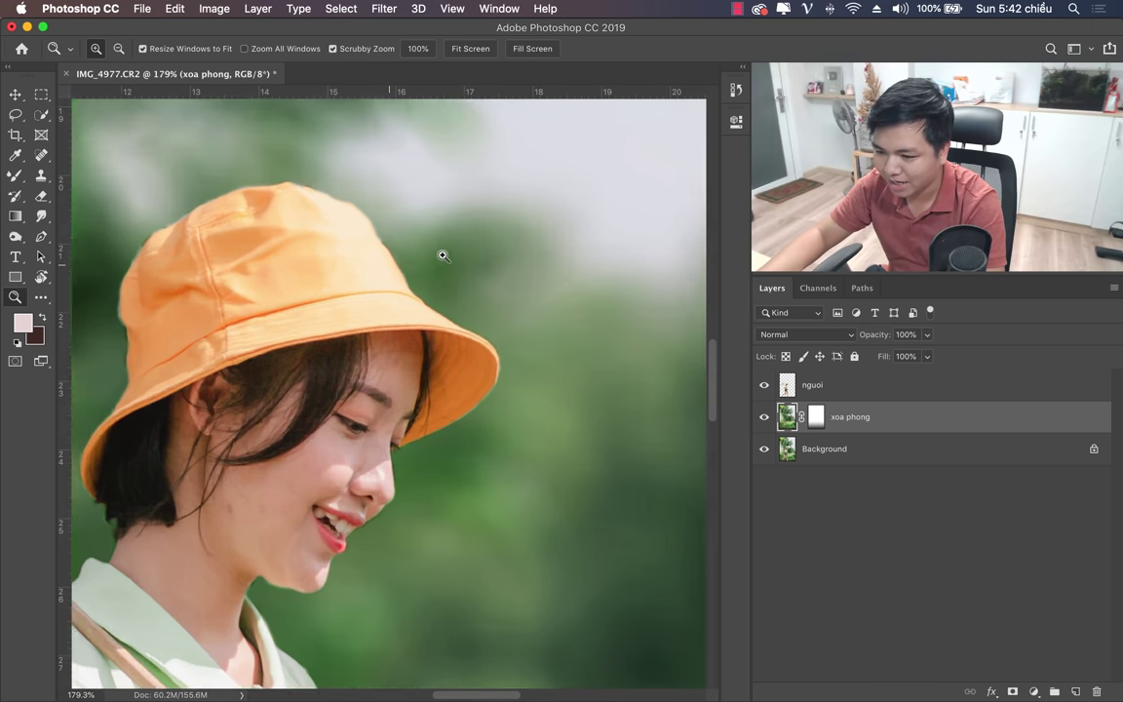
{"action": "mouse_move", "coordinate": [440, 254]}
{"action": "left_mouse_down"}
{"action": "mouse_move", "coordinate": [487, 254]}
{"action": "mouse_move", "coordinate": [375, 222]}
{"action": "left_mouse_up"}
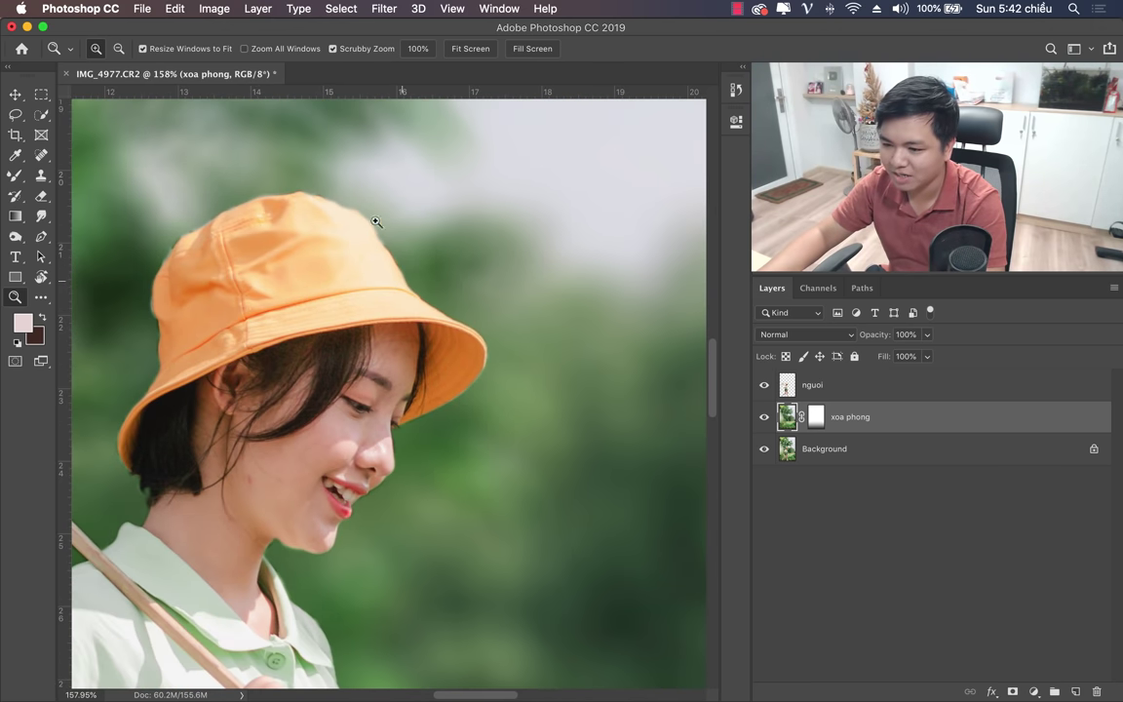
{"action": "scroll", "coordinate": [249, 264], "scroll_direction": "left", "scroll_amount": 5}
{"action": "scroll", "coordinate": [249, 264], "scroll_direction": "down", "scroll_amount": 5}
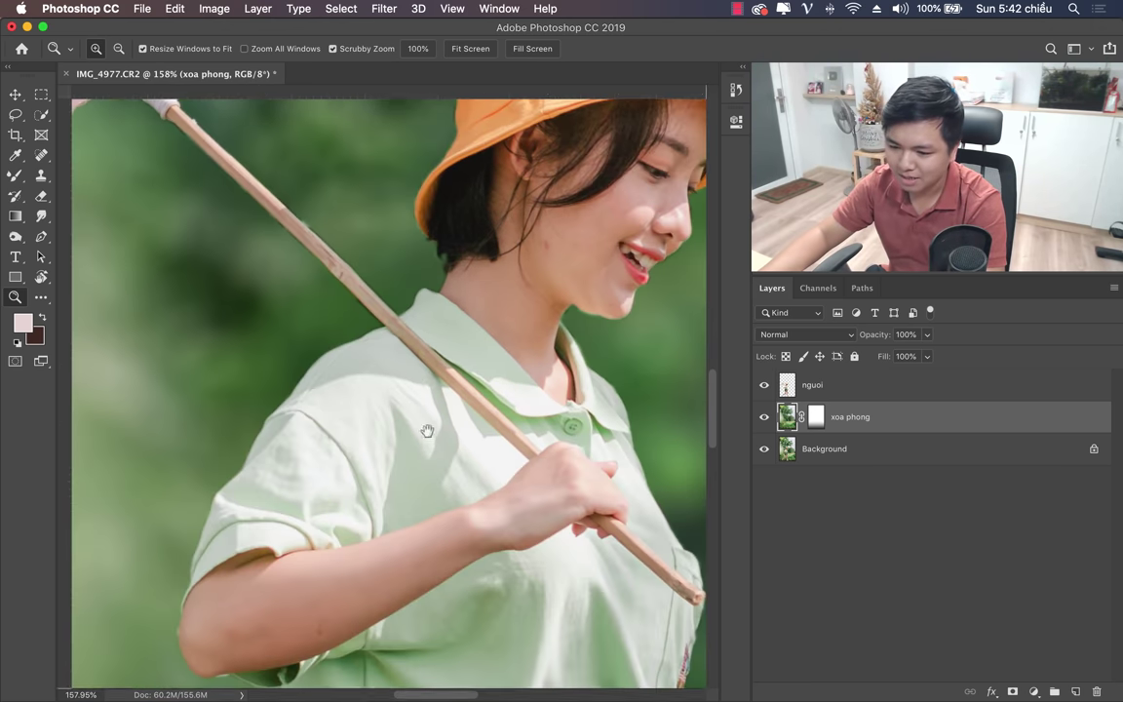
{"action": "scroll", "coordinate": [337, 453], "scroll_direction": "down", "scroll_amount": 5}
{"action": "scroll", "coordinate": [337, 453], "scroll_direction": "up", "scroll_amount": 2}
{"action": "scroll", "coordinate": [337, 453], "scroll_direction": "up", "scroll_amount": 5}
{"action": "key", "text": "super+r"}
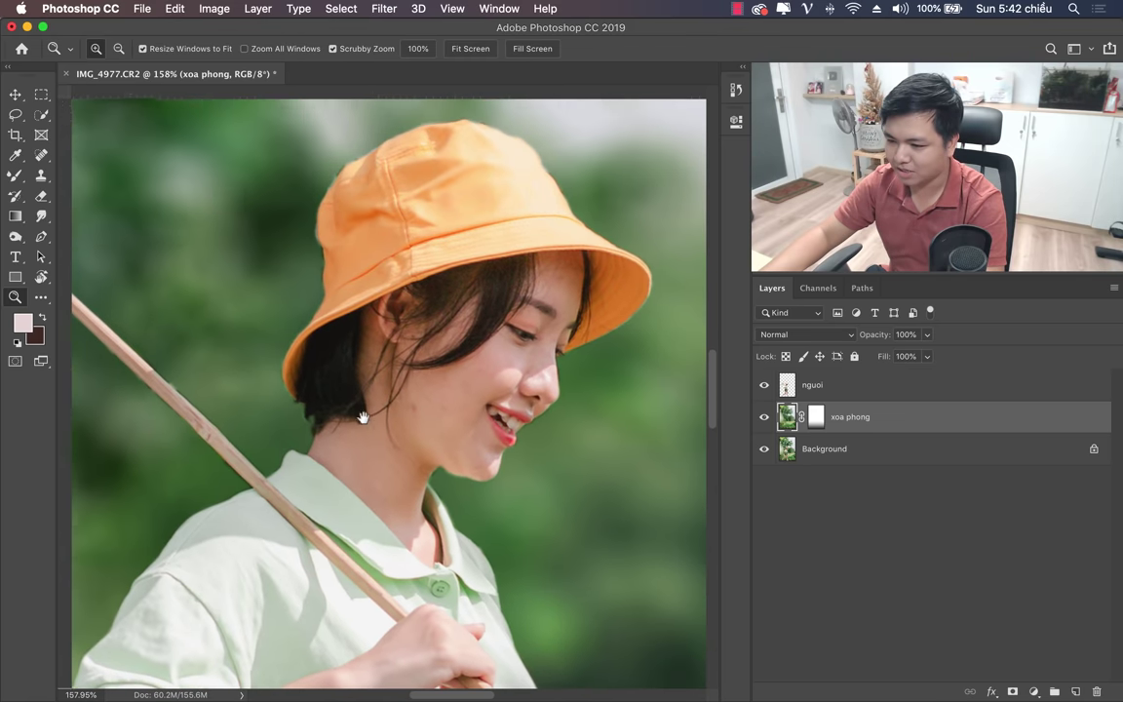
{"action": "left_click", "coordinate": [786, 388]}
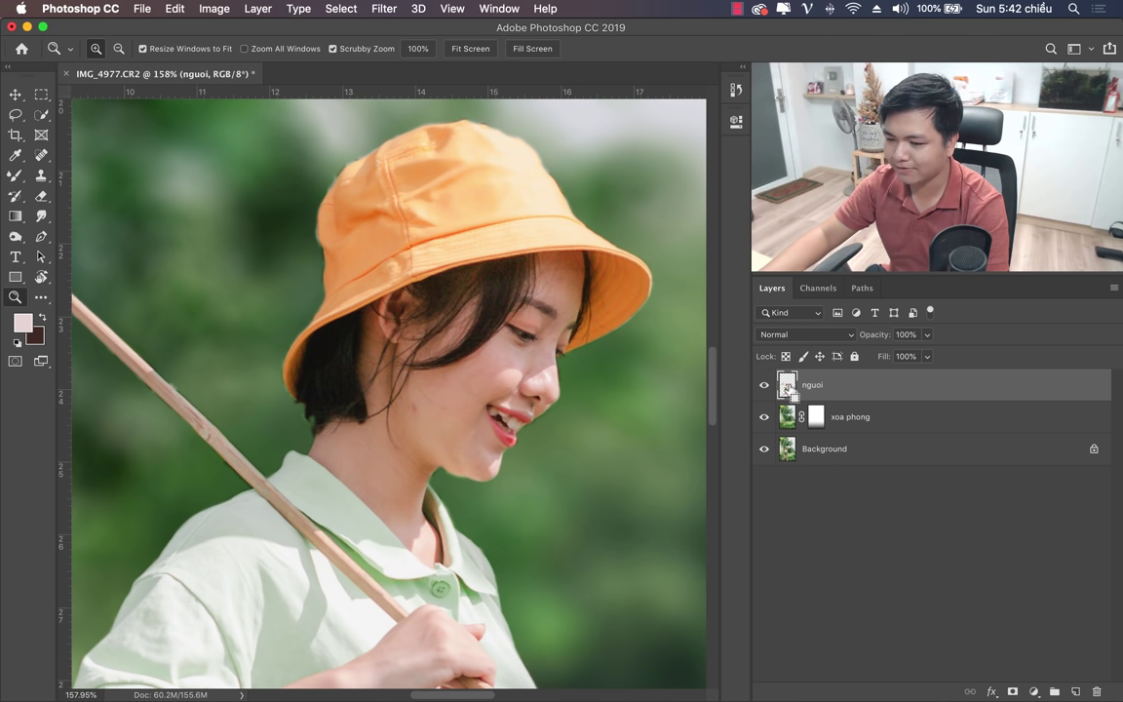
Load the girl's outline from nguoi, contract the selection by 2 pixels, then clear it.
{"action": "left_click", "coordinate": [787, 388], "text": "super"}
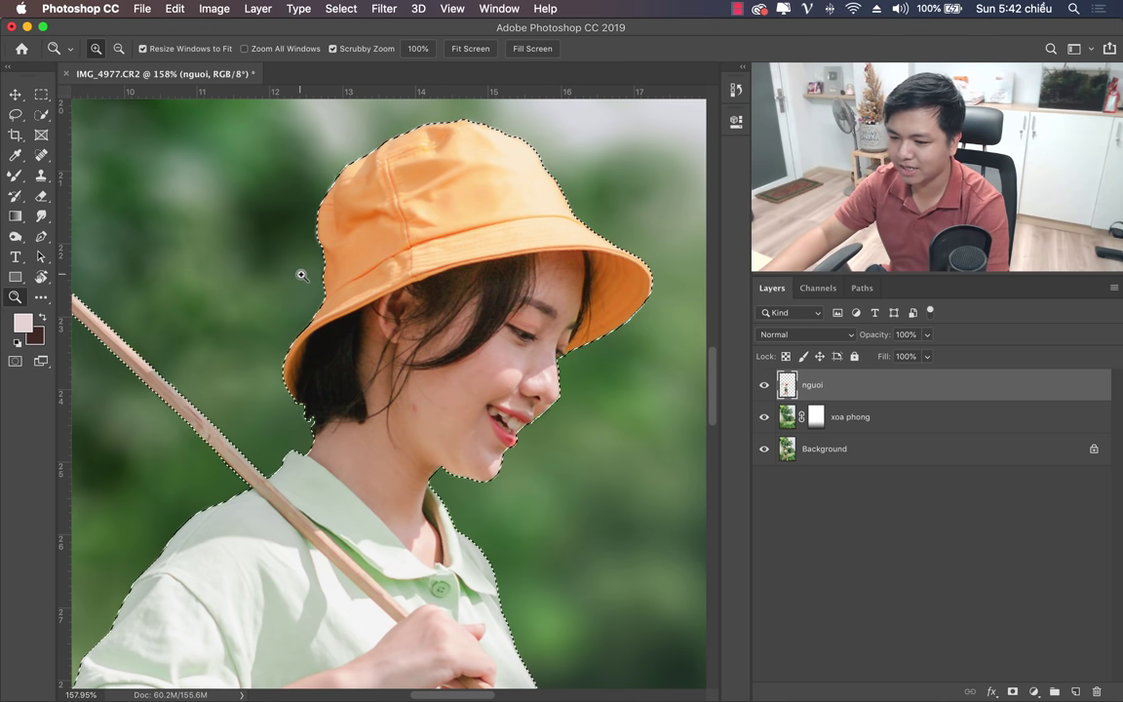
{"action": "left_click", "coordinate": [340, 8]}
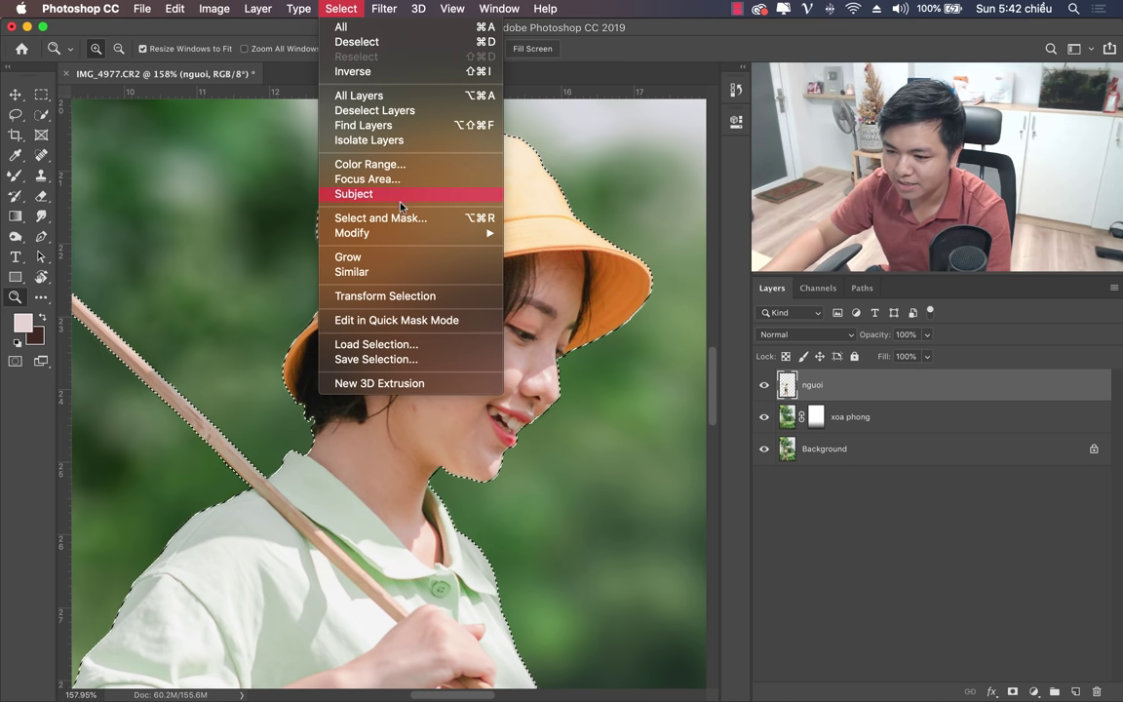
{"action": "mouse_move", "coordinate": [353, 233]}
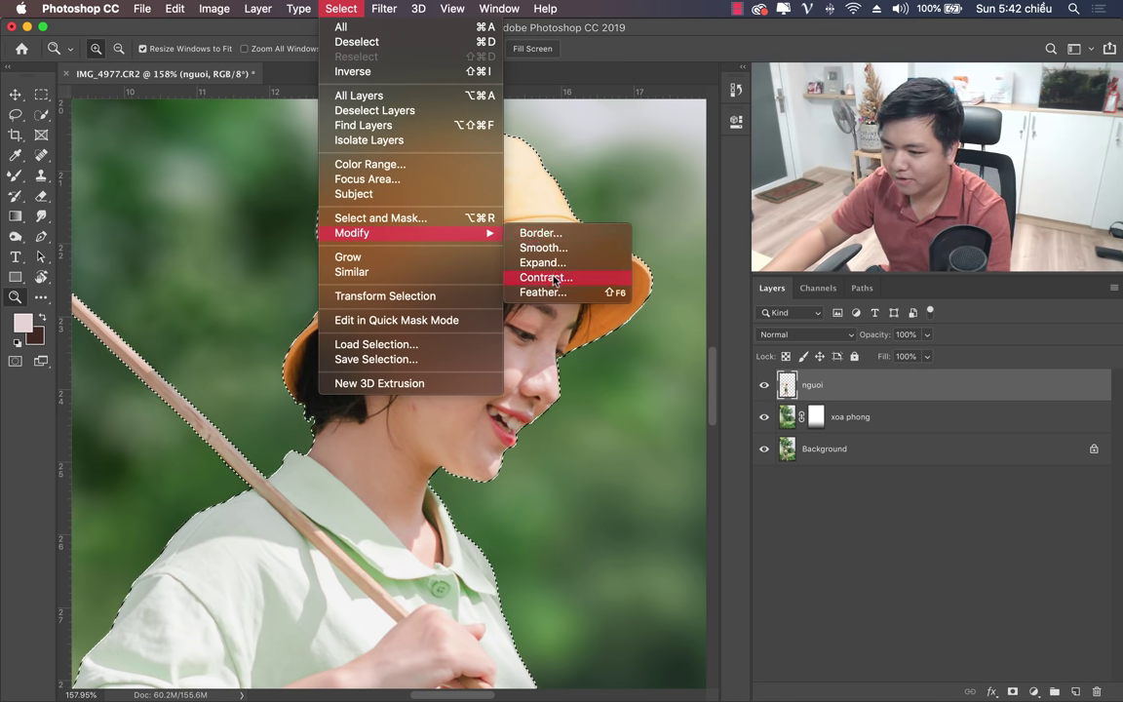
{"action": "left_click", "coordinate": [536, 280]}
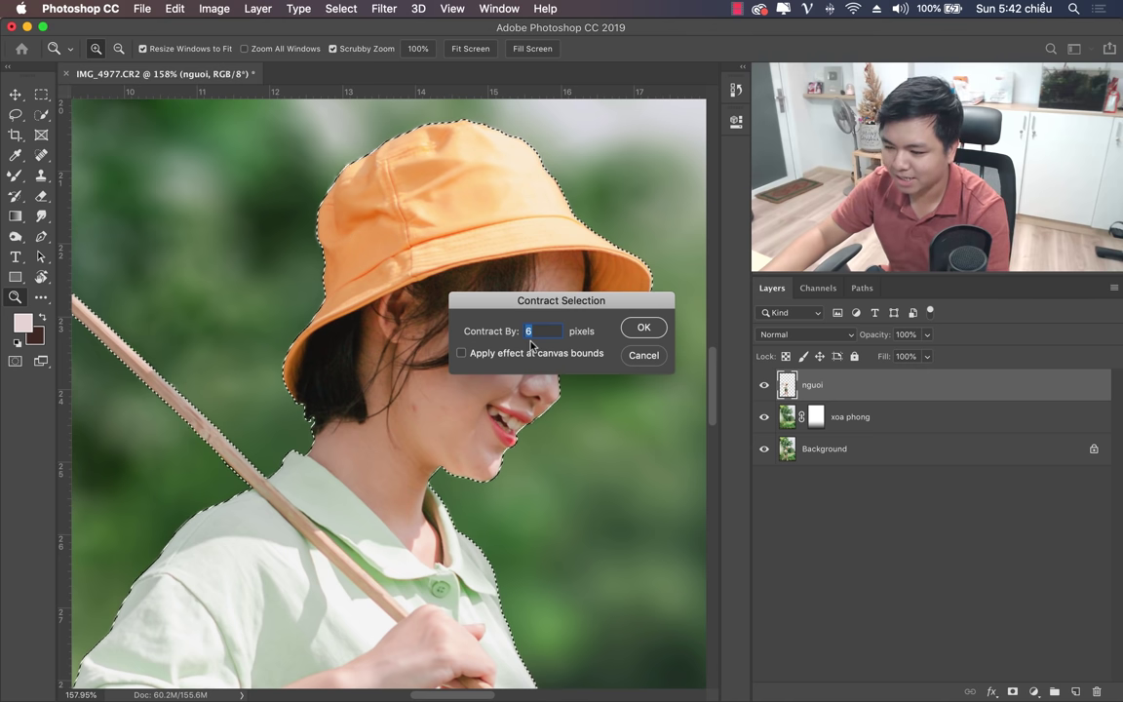
{"action": "type", "text": "2"}
{"action": "left_click", "coordinate": [644, 332]}
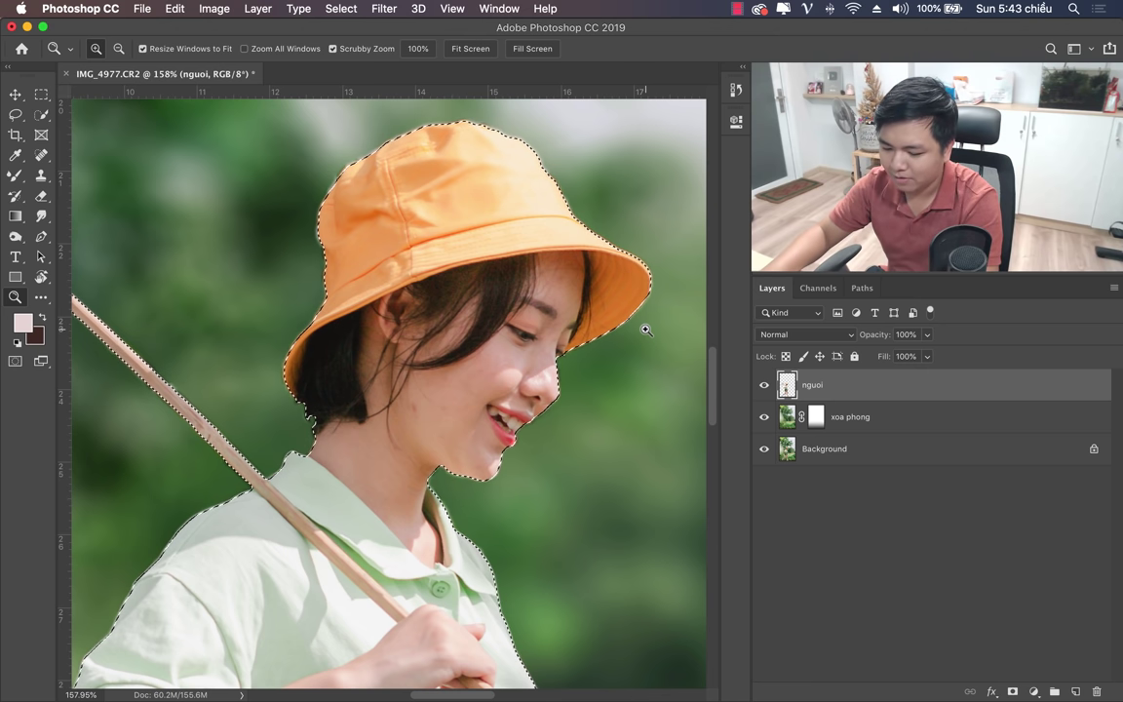
{"action": "key", "text": "v"}
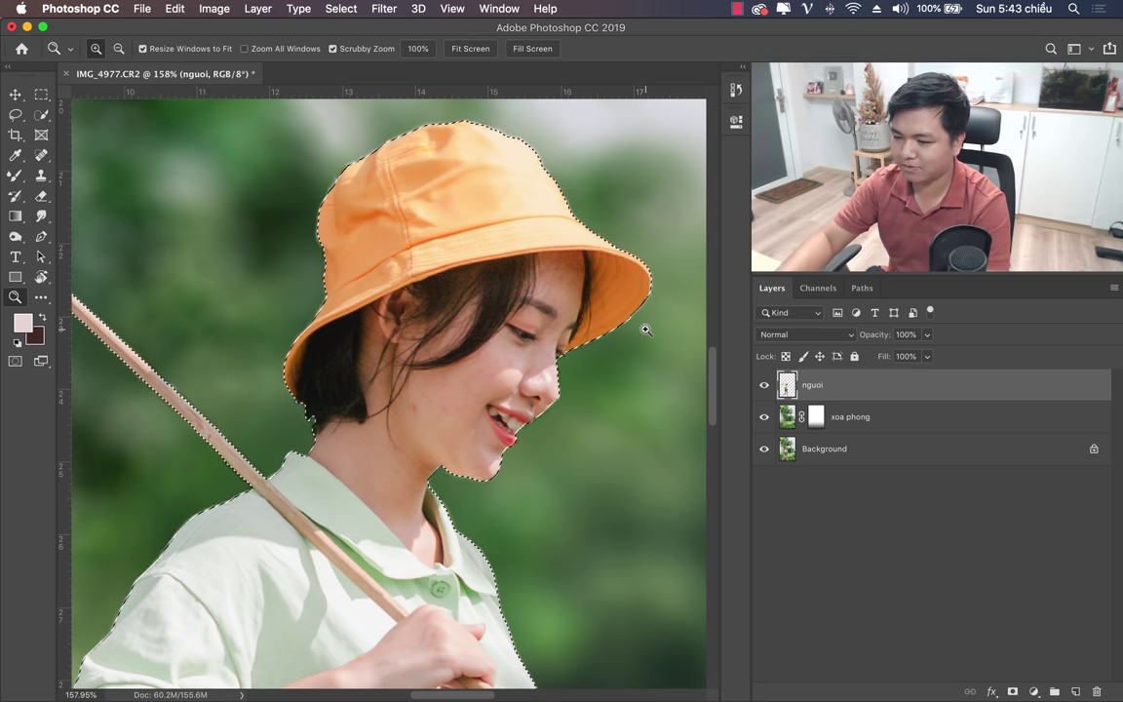
{"action": "key", "text": "ctrl+shift+i"}
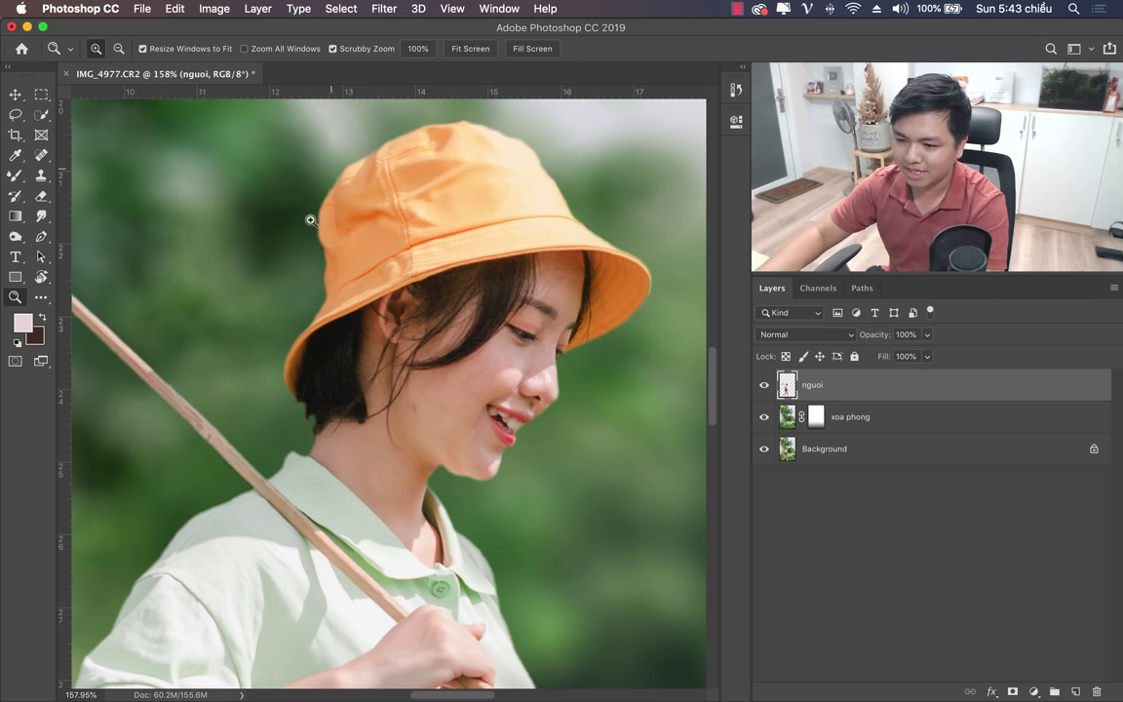
Zoom and pan across the photo to inspect the girl's legs and the grass.
{"action": "mouse_move", "coordinate": [299, 443]}
{"action": "left_mouse_down"}
{"action": "mouse_move", "coordinate": [246, 458]}
{"action": "mouse_move", "coordinate": [389, 191]}
{"action": "left_mouse_up"}
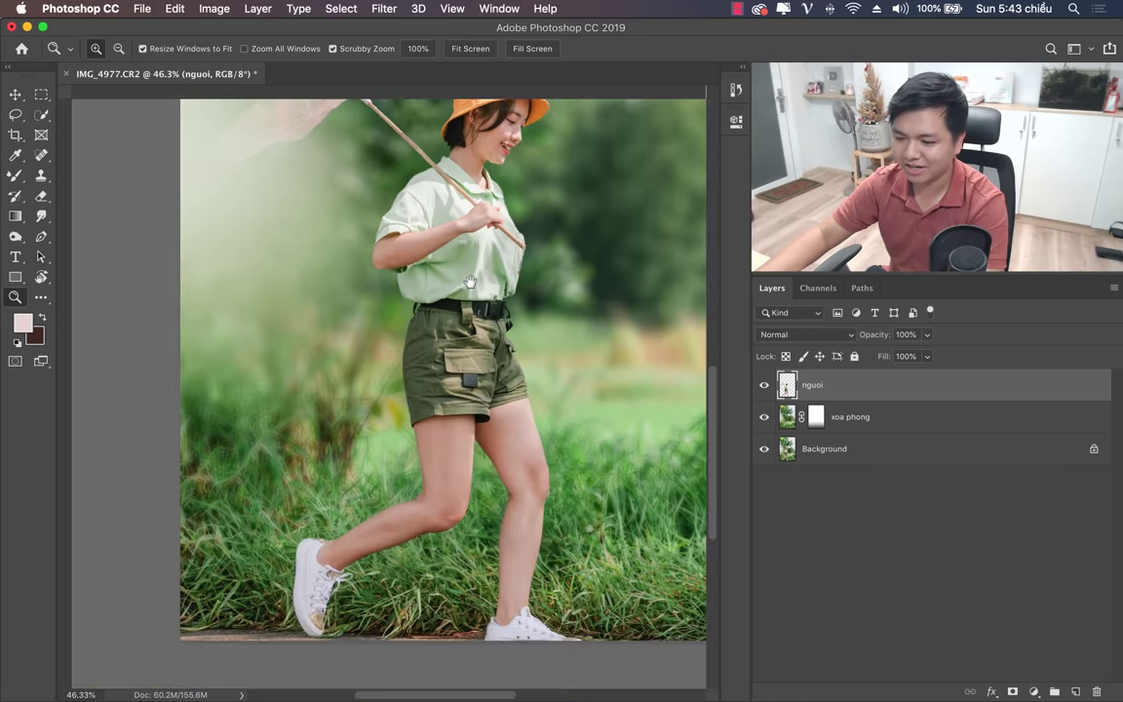
{"action": "mouse_move", "coordinate": [466, 306]}
{"action": "left_mouse_down"}
{"action": "mouse_move", "coordinate": [472, 418]}
{"action": "mouse_move", "coordinate": [450, 321]}
{"action": "mouse_move", "coordinate": [414, 487]}
{"action": "left_mouse_up"}
{"action": "key", "text": "ctrl+r"}
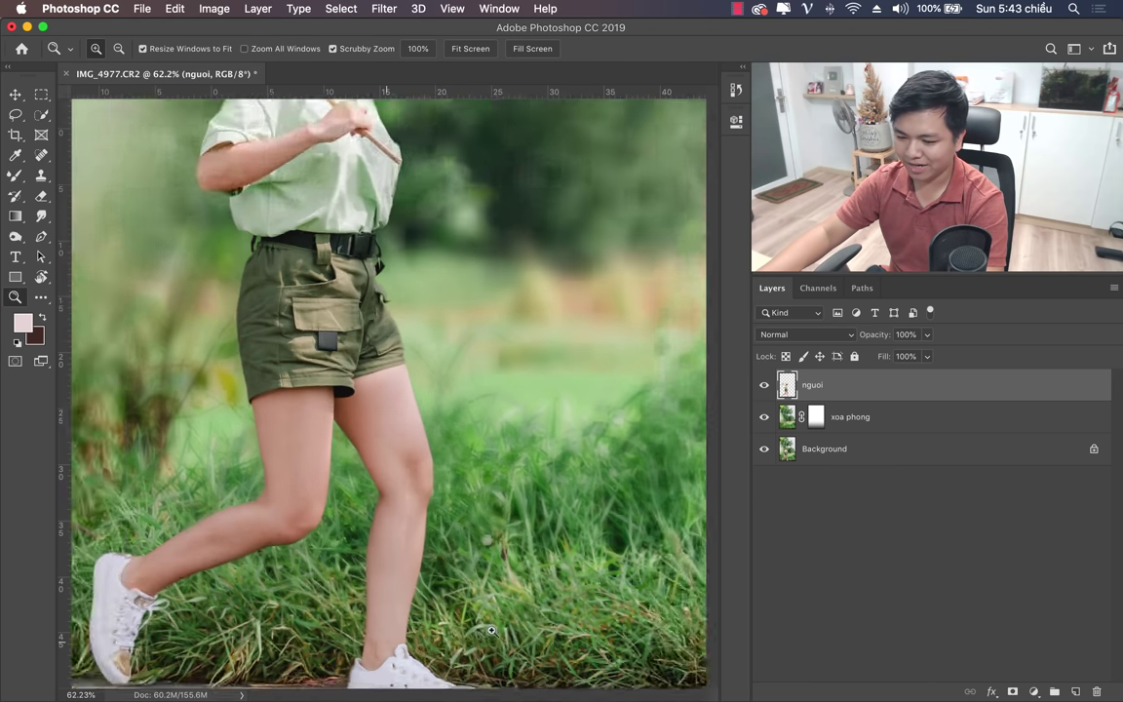
{"action": "left_click_drag", "start_coordinate": [387, 640], "coordinate": [339, 502]}
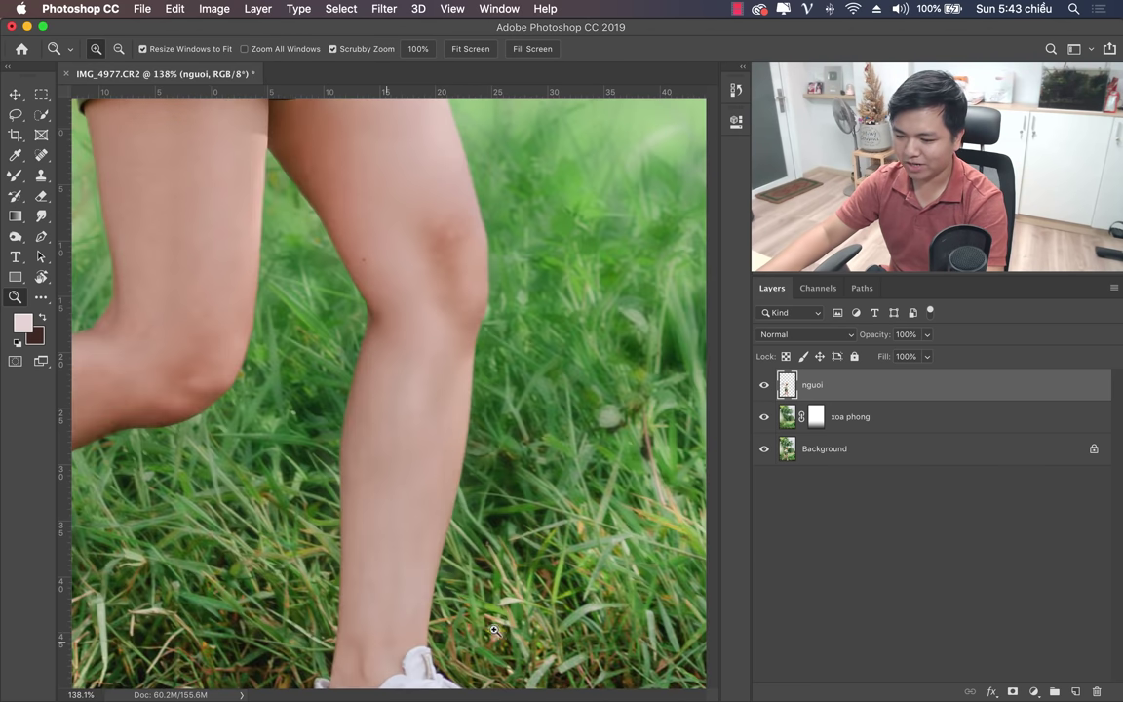
{"action": "key", "text": "ctrl+r"}
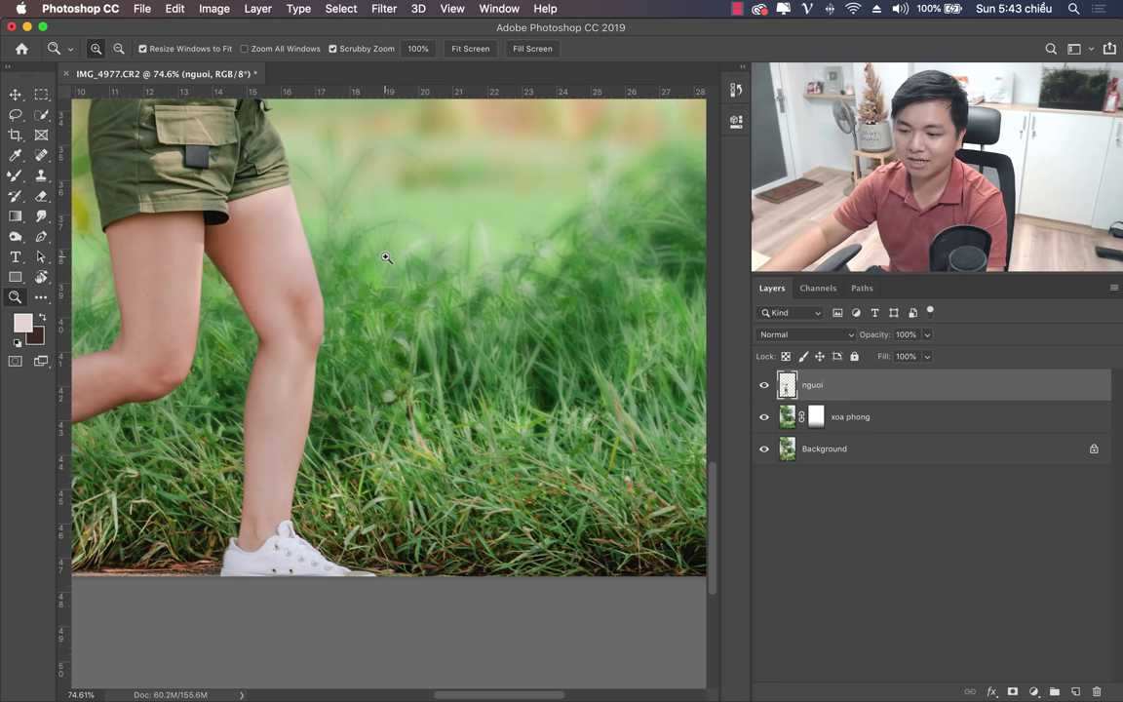
{"action": "mouse_move", "coordinate": [387, 257]}
{"action": "left_mouse_down"}
{"action": "mouse_move", "coordinate": [410, 407]}
{"action": "mouse_move", "coordinate": [394, 408]}
{"action": "left_mouse_up"}
Toggle the xoa phong mask at the legs to compare, then select the xoa phong layer.
{"action": "left_click", "coordinate": [816, 416], "text": "shift"}
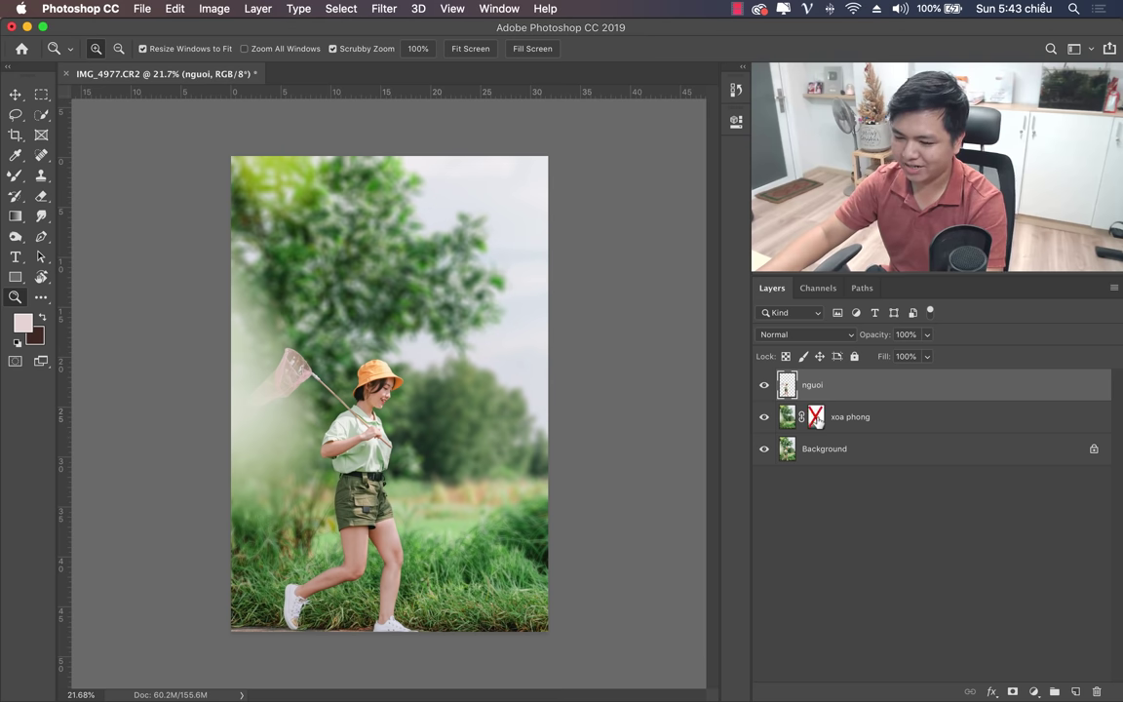
{"action": "left_click_drag", "start_coordinate": [402, 593], "coordinate": [546, 606]}
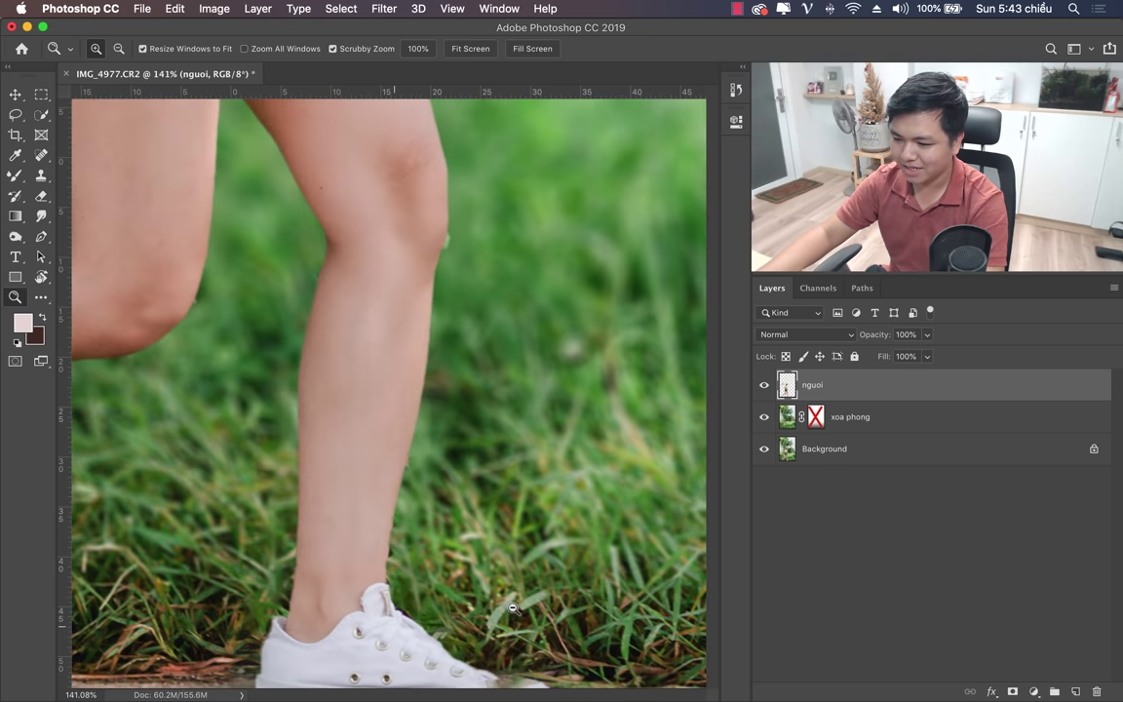
{"action": "left_click", "coordinate": [816, 416], "text": "shift"}
{"action": "left_click", "coordinate": [816, 416], "text": "shift"}
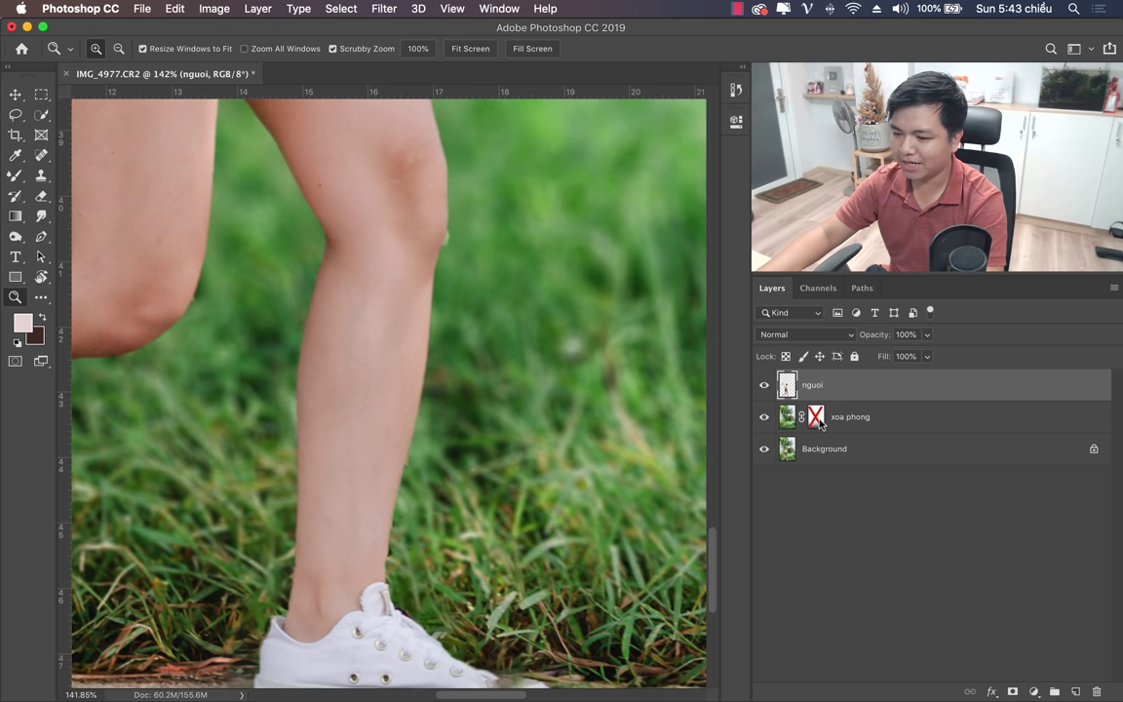
{"action": "left_click", "coordinate": [819, 420], "text": "shift"}
{"action": "left_click", "coordinate": [815, 415], "text": "shift"}
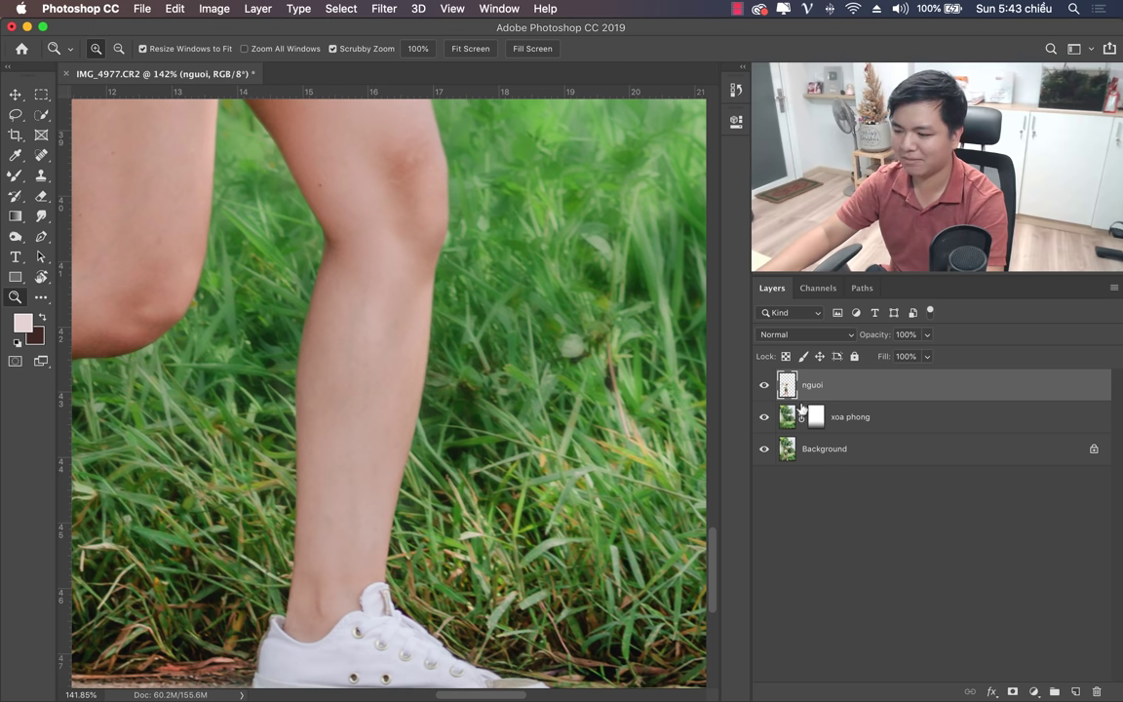
{"action": "left_click_drag", "start_coordinate": [439, 361], "coordinate": [395, 411]}
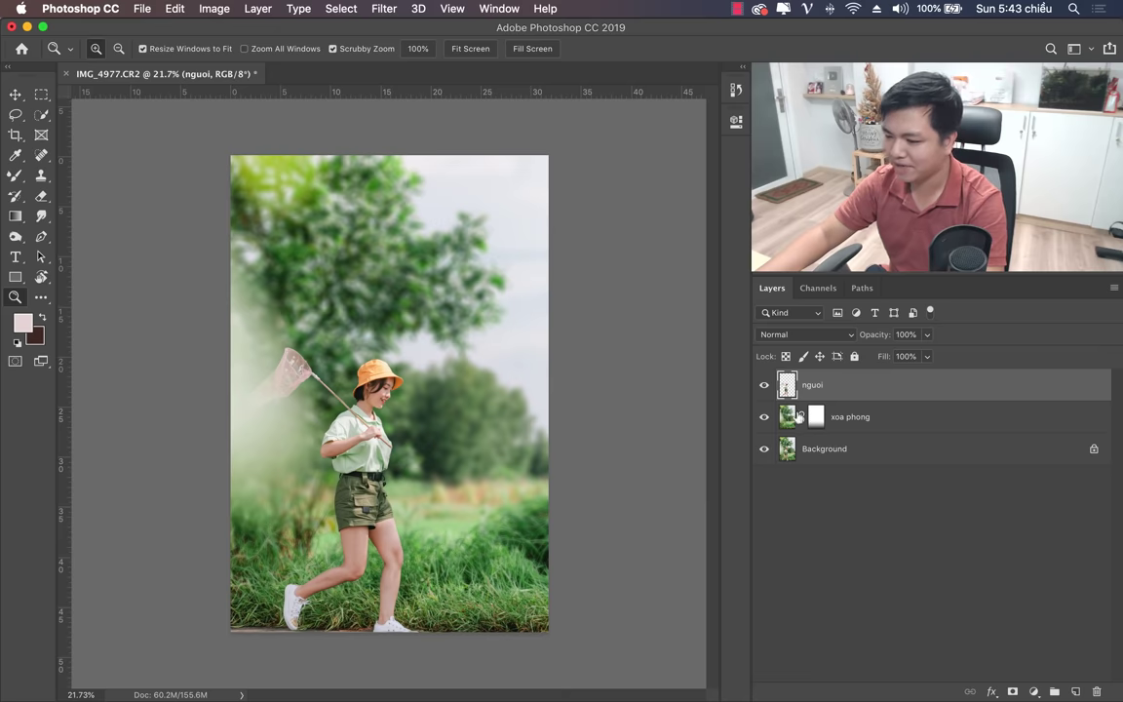
{"action": "left_click", "coordinate": [795, 417]}
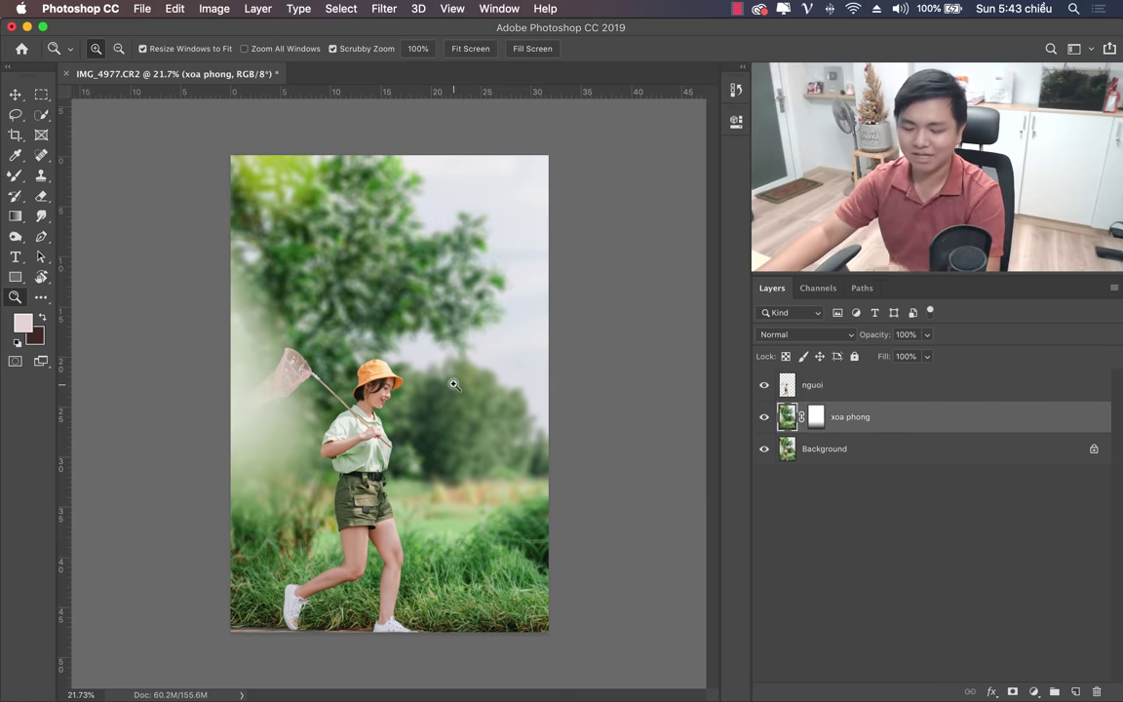
Duplicate xoa phong and give the copy a Gaussian Blur of about 7.2 pixels.
{"action": "key", "text": "super+j"}
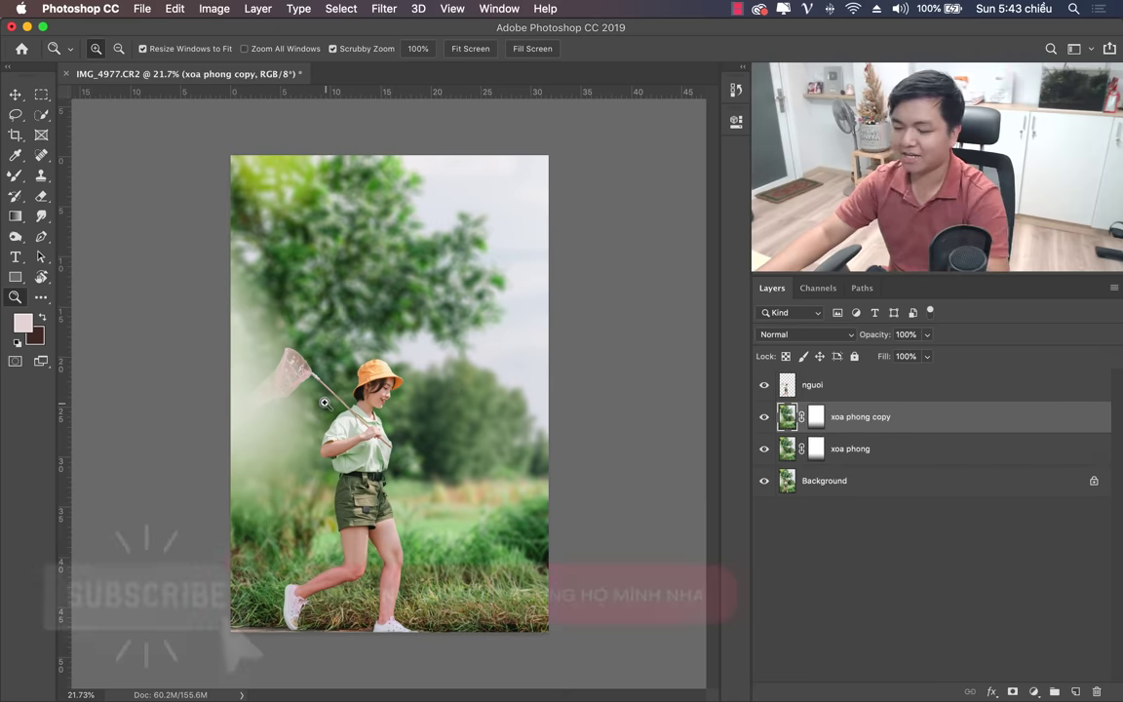
{"action": "left_click", "coordinate": [386, 10]}
{"action": "mouse_move", "coordinate": [468, 194]}
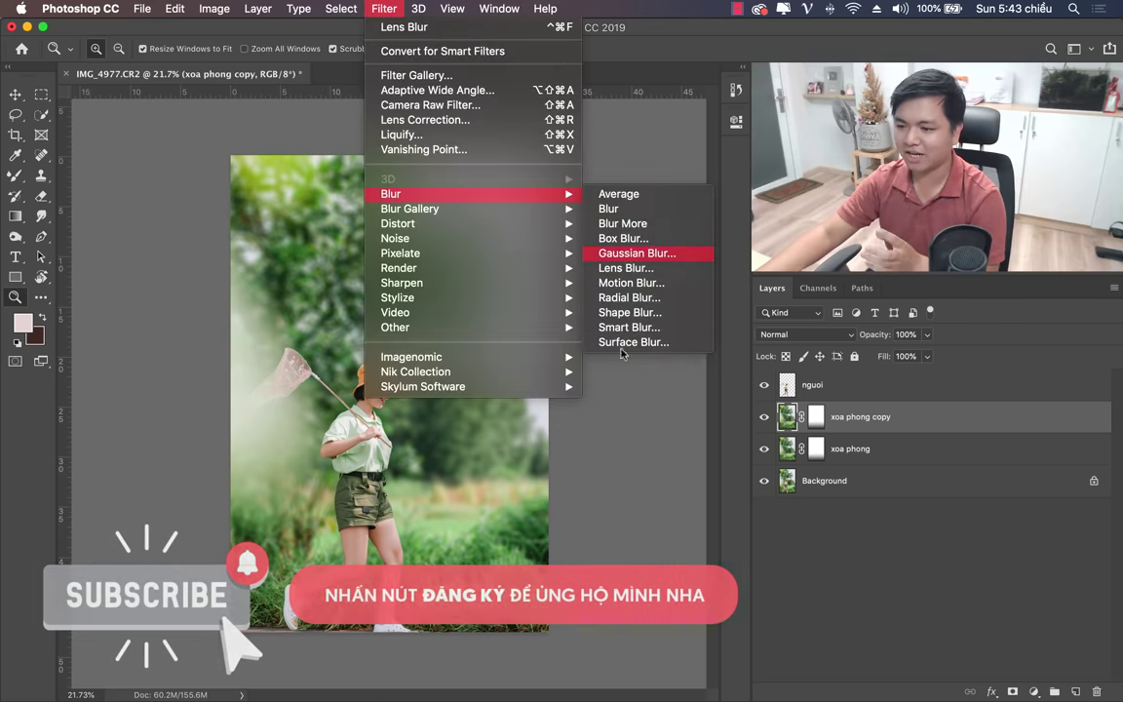
{"action": "left_click", "coordinate": [636, 253]}
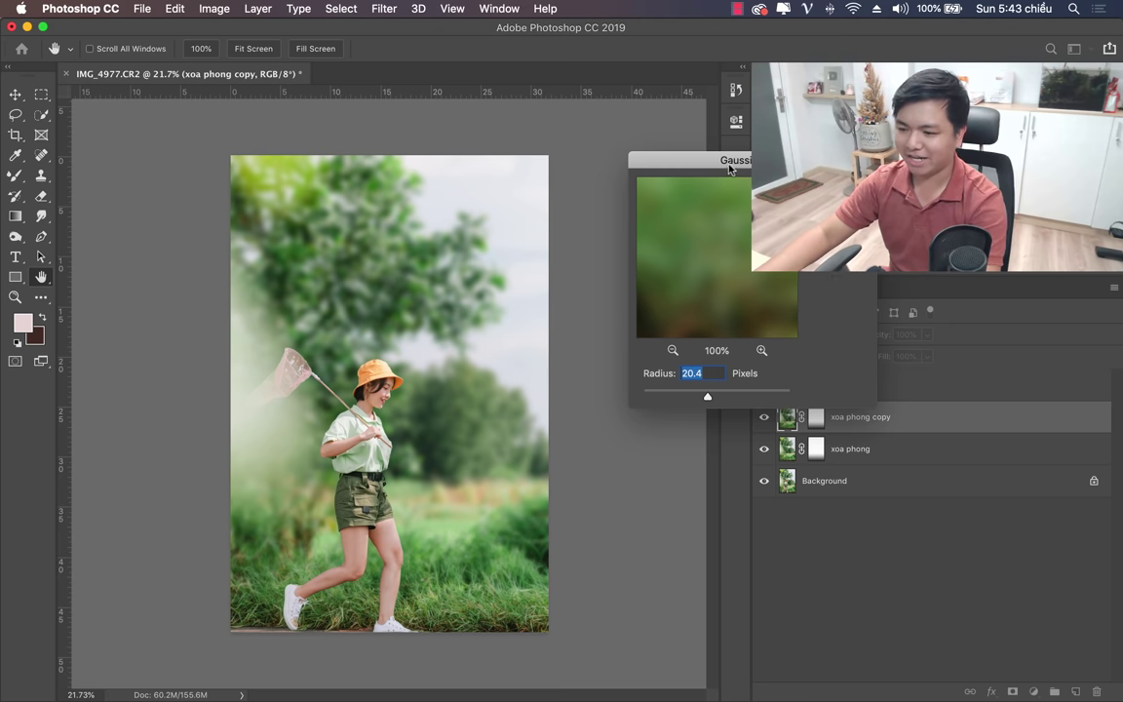
{"action": "left_click_drag", "start_coordinate": [729, 169], "coordinate": [565, 118]}
{"action": "left_click_drag", "start_coordinate": [543, 348], "coordinate": [524, 353]}
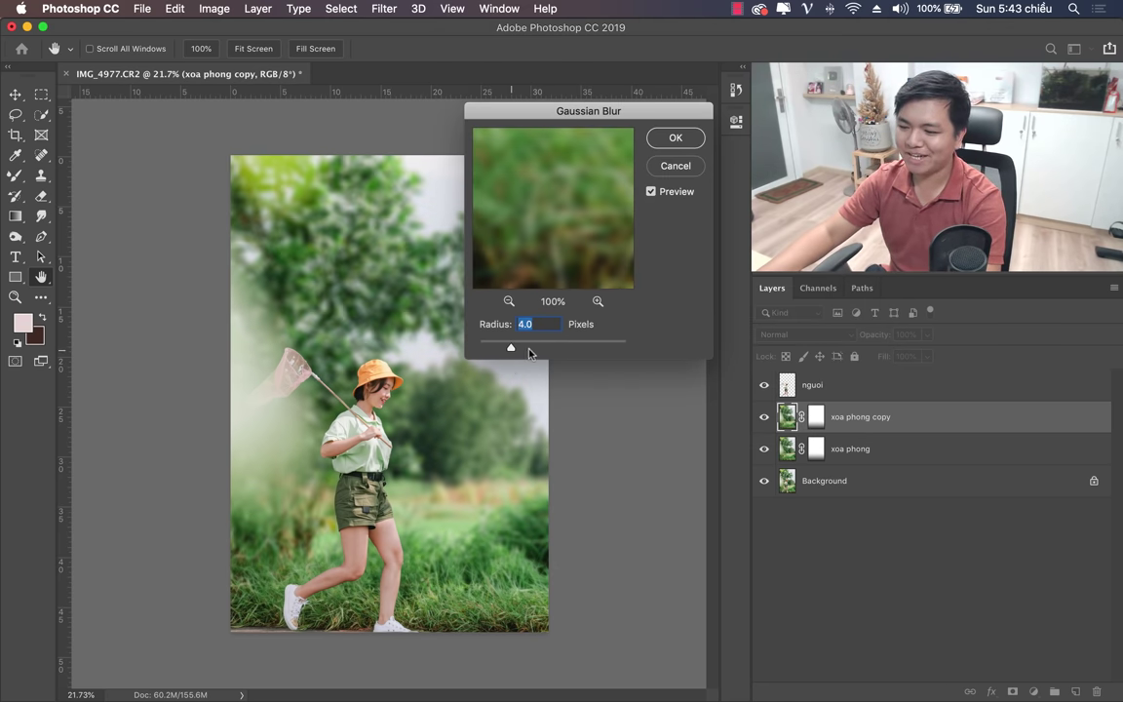
{"action": "left_click_drag", "start_coordinate": [529, 352], "coordinate": [542, 351]}
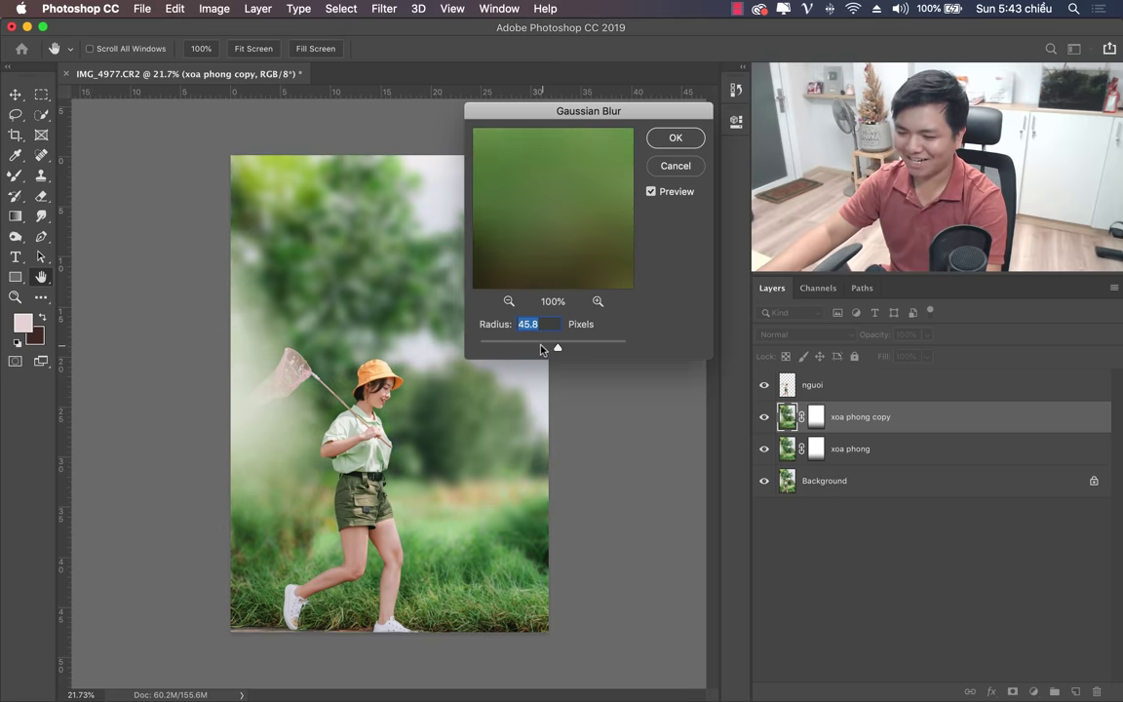
{"action": "left_click", "coordinate": [531, 348]}
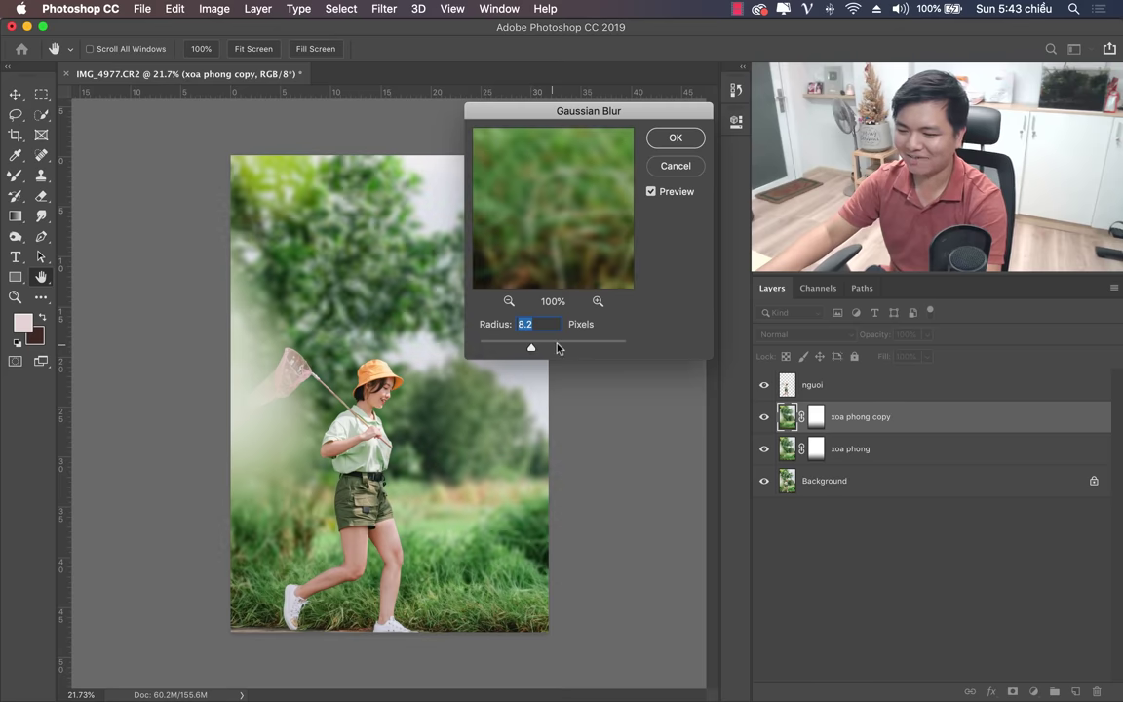
{"action": "left_click", "coordinate": [532, 348]}
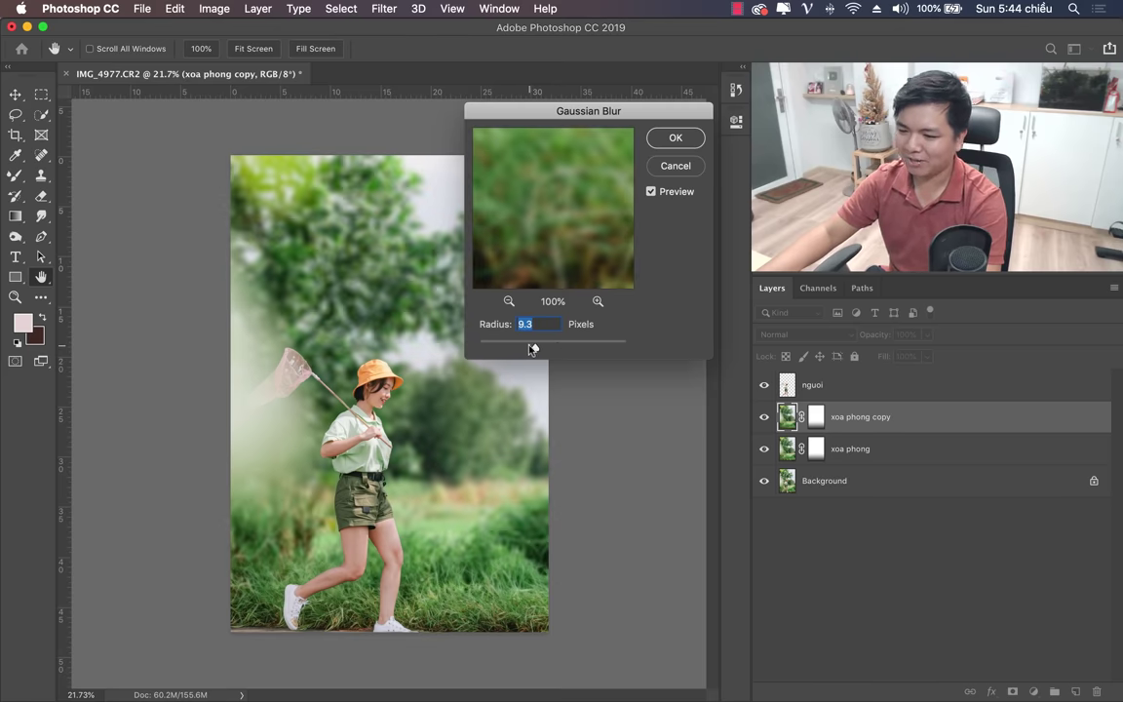
{"action": "left_click_drag", "start_coordinate": [531, 348], "coordinate": [512, 351]}
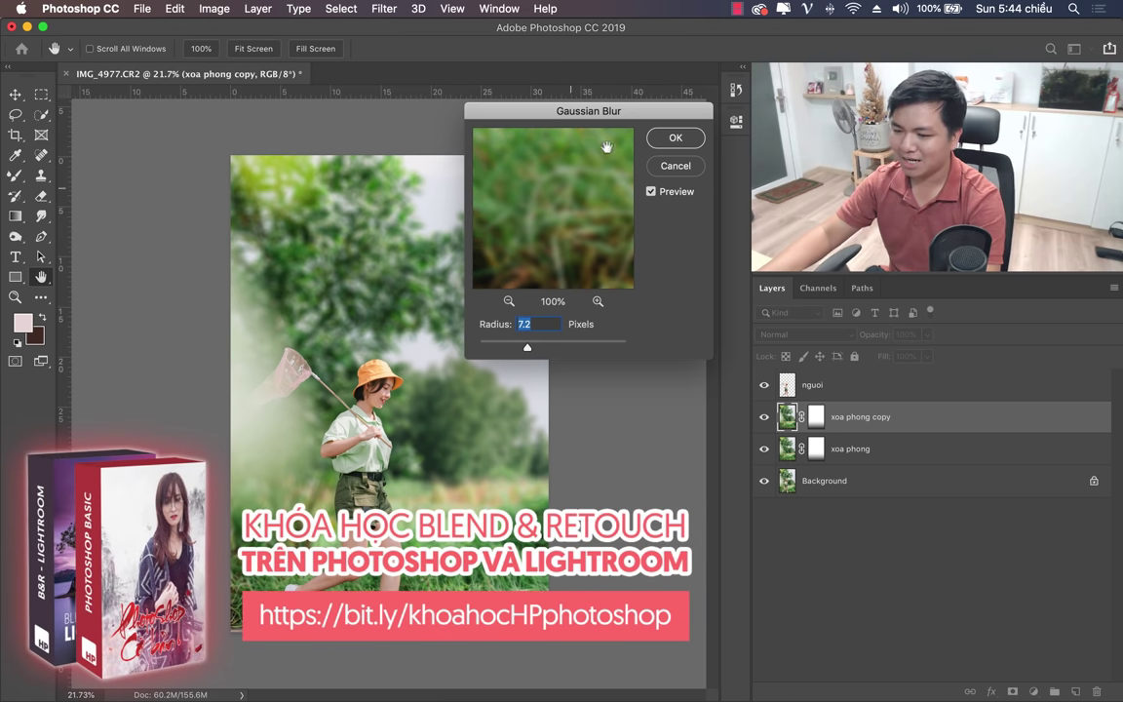
{"action": "left_click", "coordinate": [672, 137]}
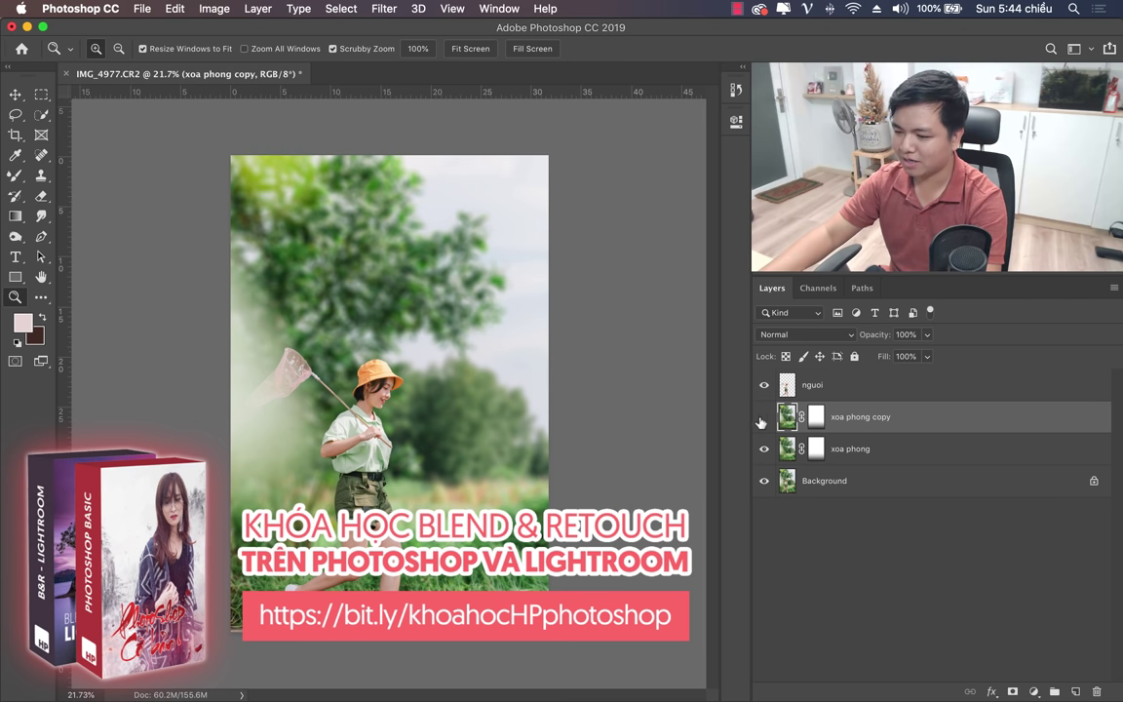
On the nguoi layer, lasso-select three white gaps in the pink butterfly net.
{"action": "left_click", "coordinate": [325, 373]}
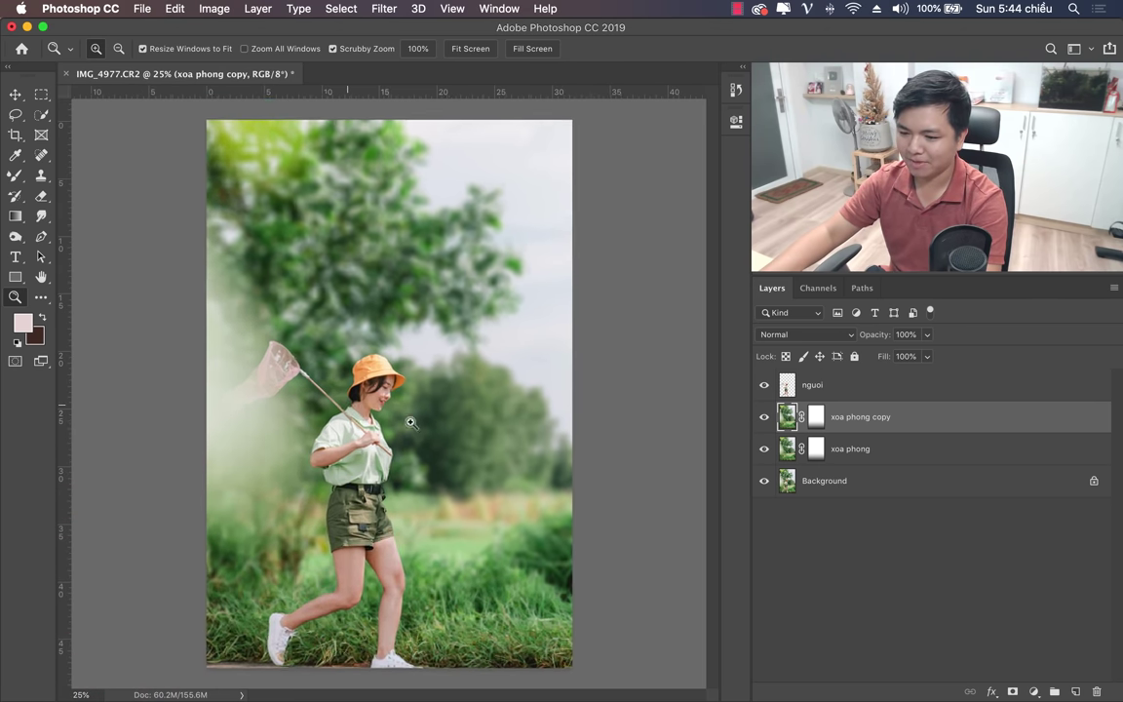
{"action": "left_click", "coordinate": [315, 414]}
{"action": "mouse_move", "coordinate": [225, 358]}
{"action": "left_mouse_down"}
{"action": "mouse_move", "coordinate": [388, 323]}
{"action": "mouse_move", "coordinate": [374, 332]}
{"action": "left_mouse_up"}
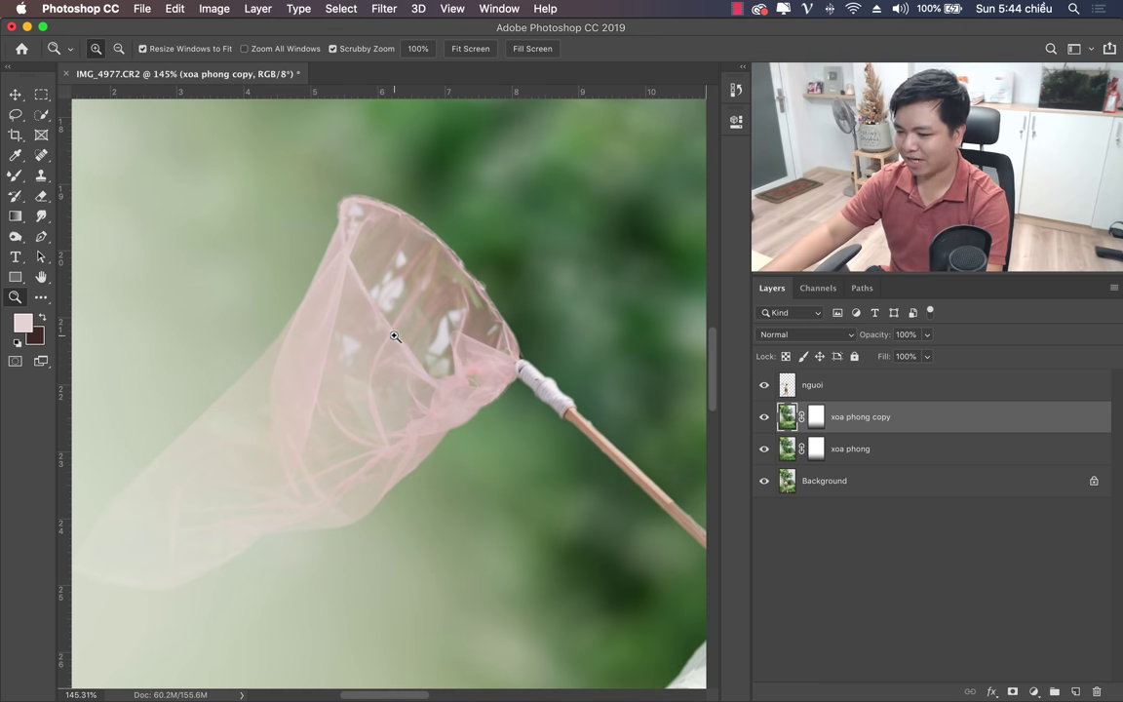
{"action": "left_click_drag", "start_coordinate": [408, 295], "coordinate": [430, 296]}
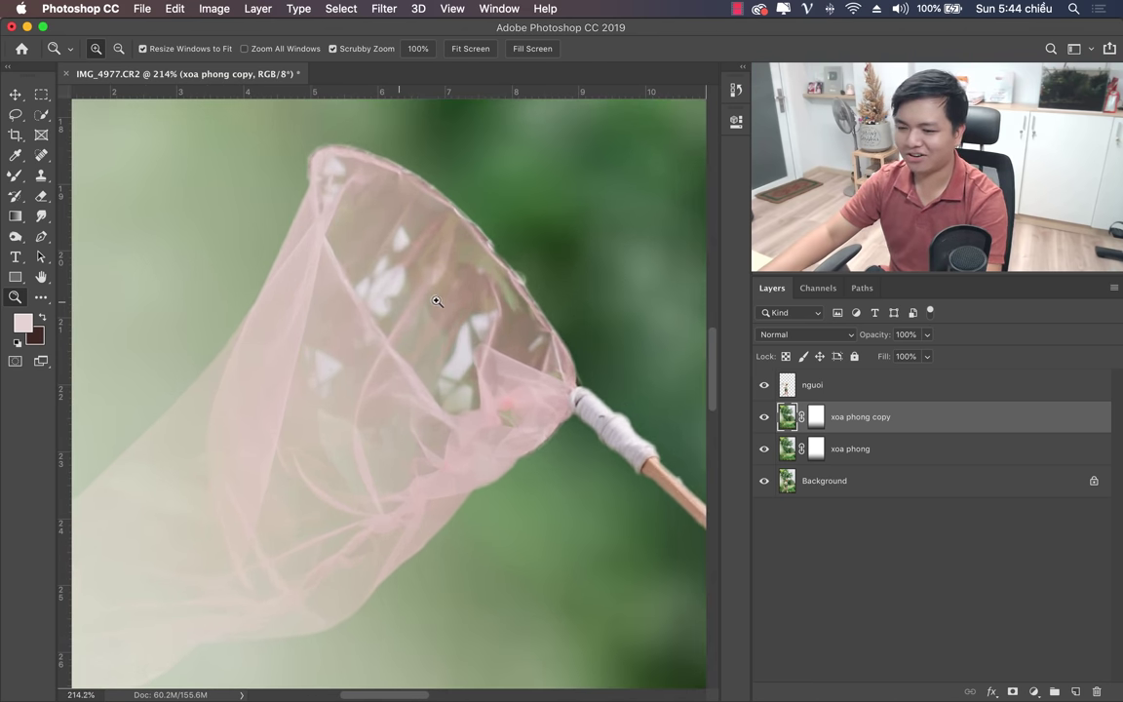
{"action": "left_click", "coordinate": [857, 385]}
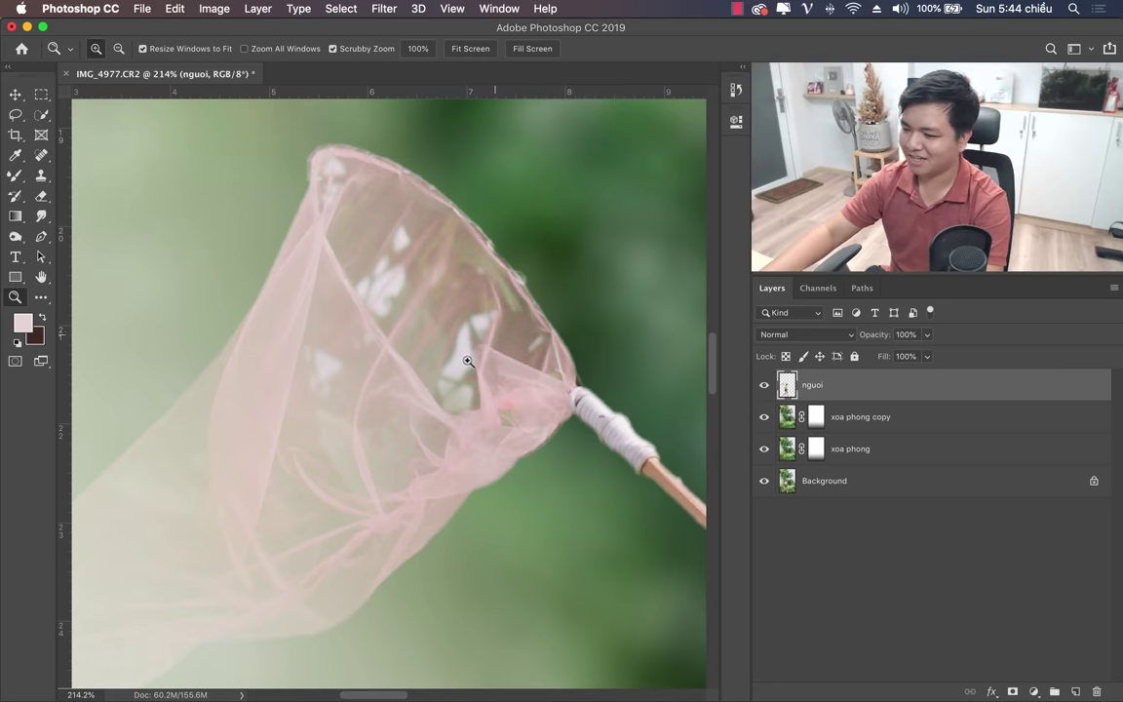
{"action": "left_click", "coordinate": [15, 115]}
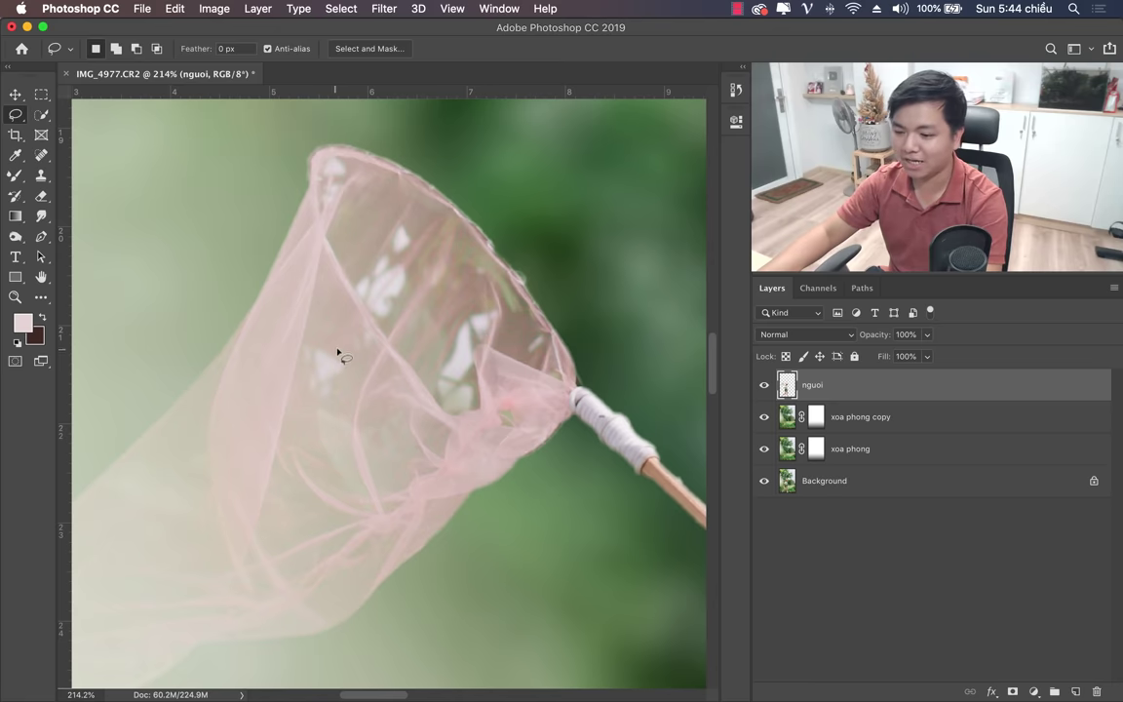
{"action": "left_click_drag", "start_coordinate": [310, 347], "coordinate": [325, 340]}
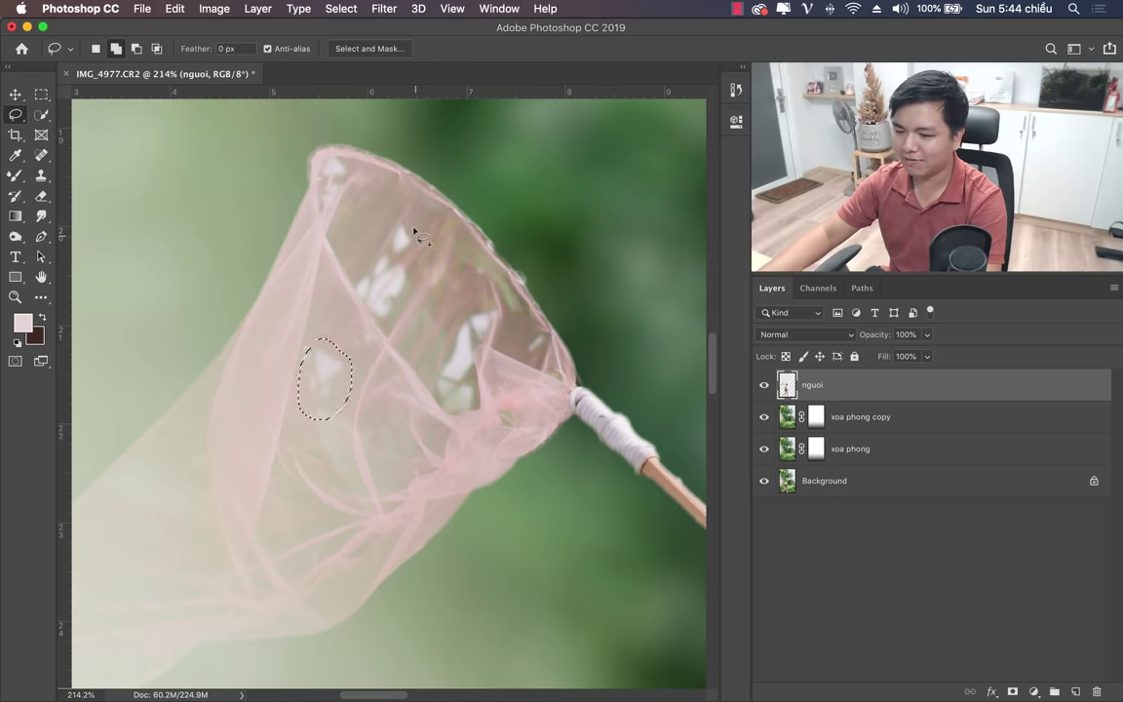
{"action": "left_click_drag", "start_coordinate": [400, 318], "coordinate": [421, 227]}
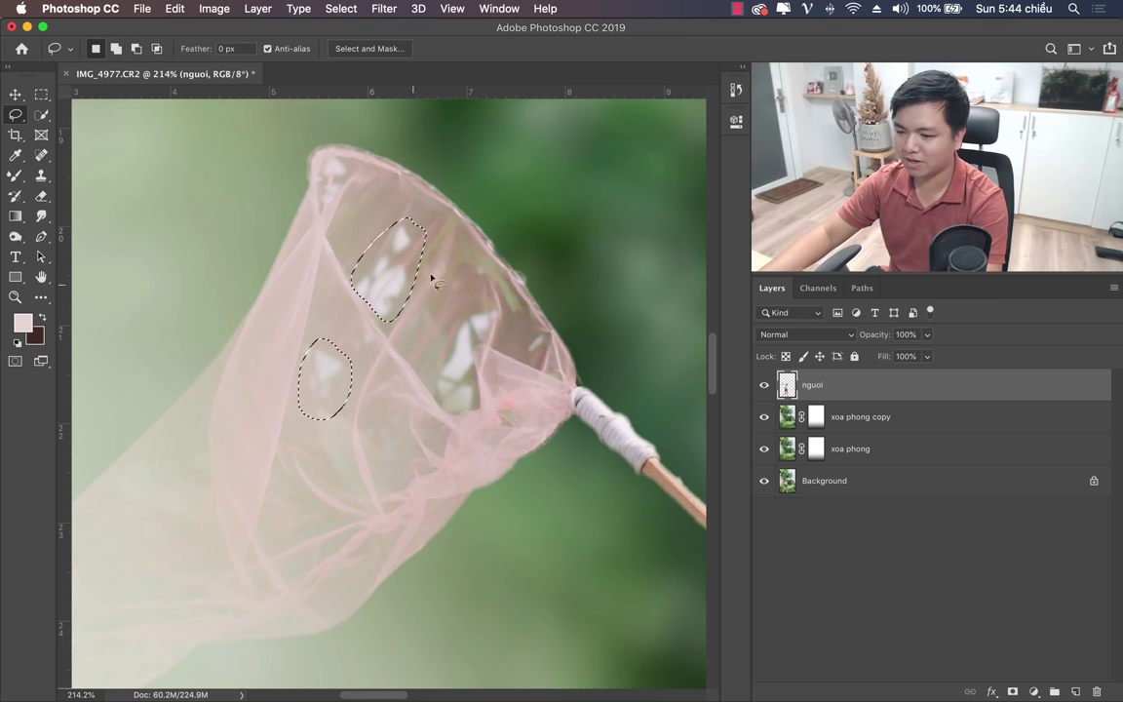
{"action": "left_click_drag", "start_coordinate": [466, 415], "coordinate": [487, 389]}
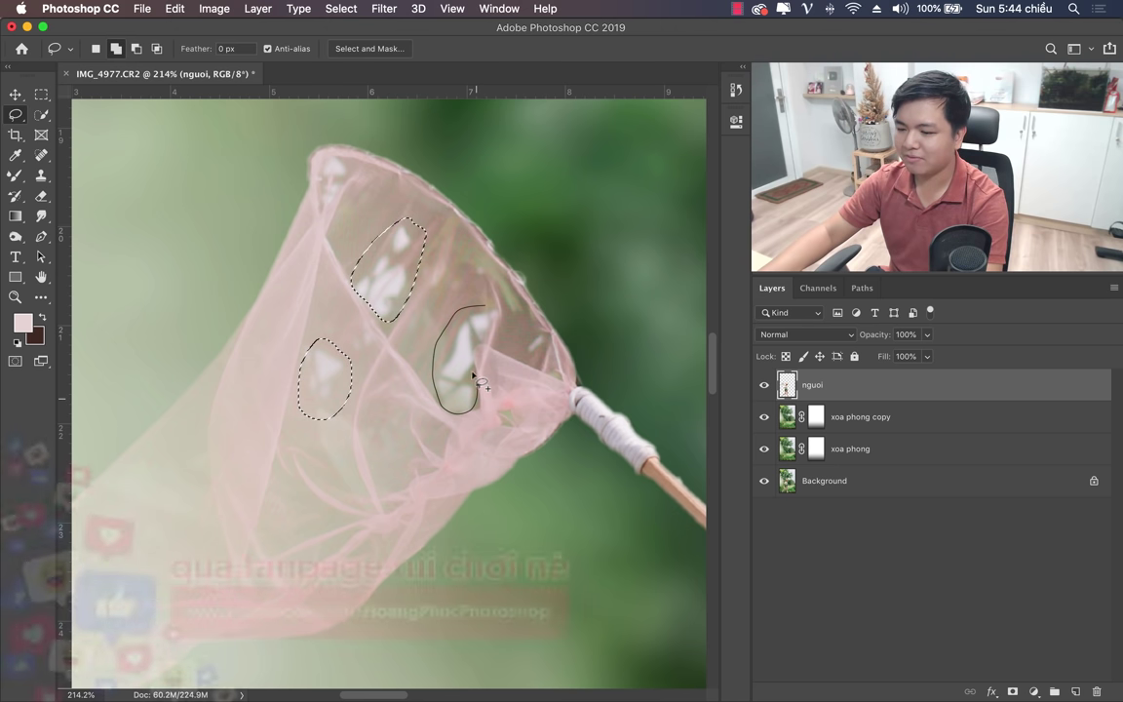
Feather the gap selection 5 pixels, Gaussian-blur it about 7.8 pixels, then deselect.
{"action": "right_click", "coordinate": [492, 324]}
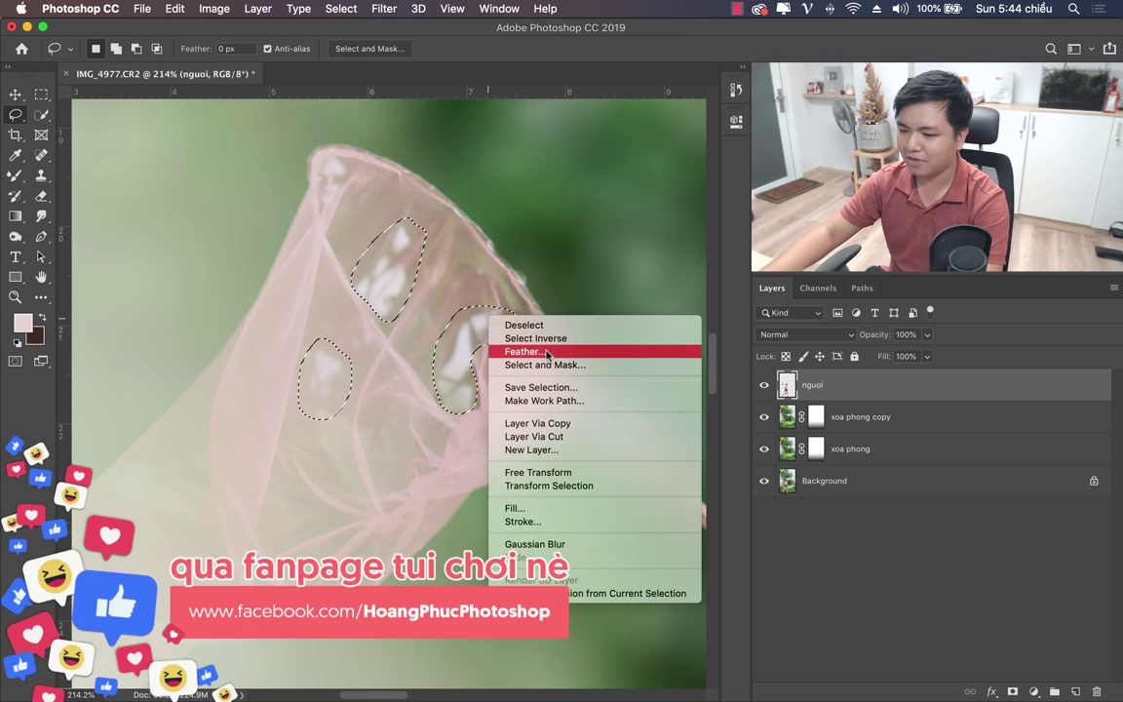
{"action": "left_click", "coordinate": [499, 351]}
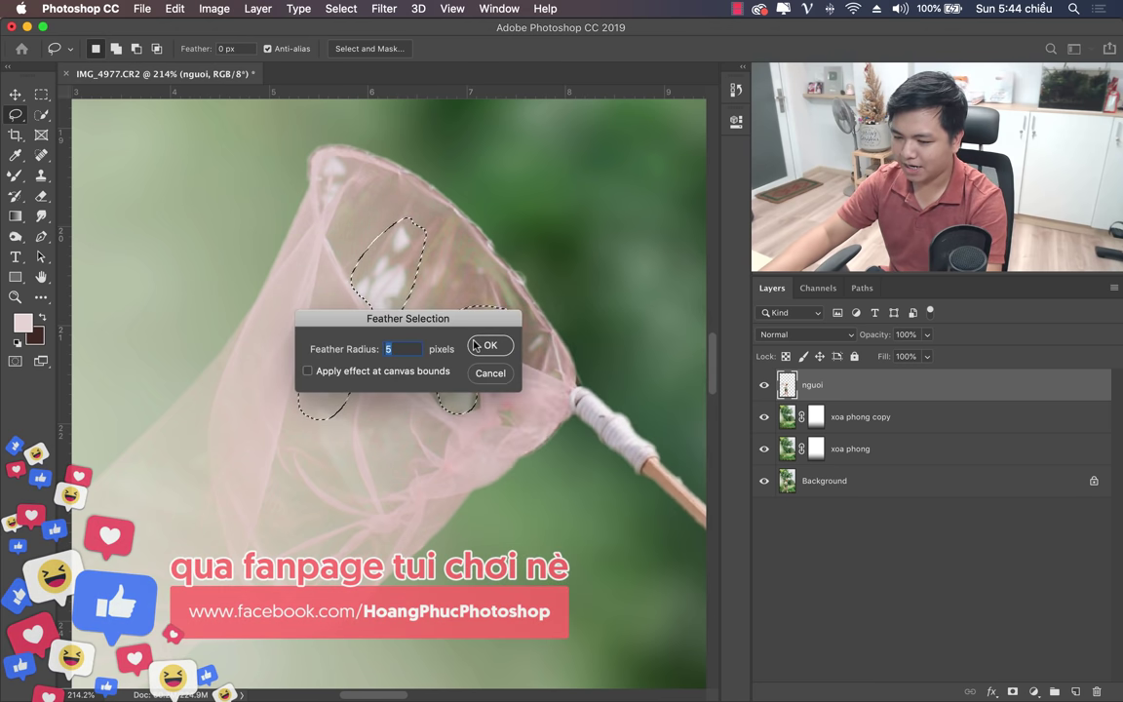
{"action": "left_click", "coordinate": [490, 346]}
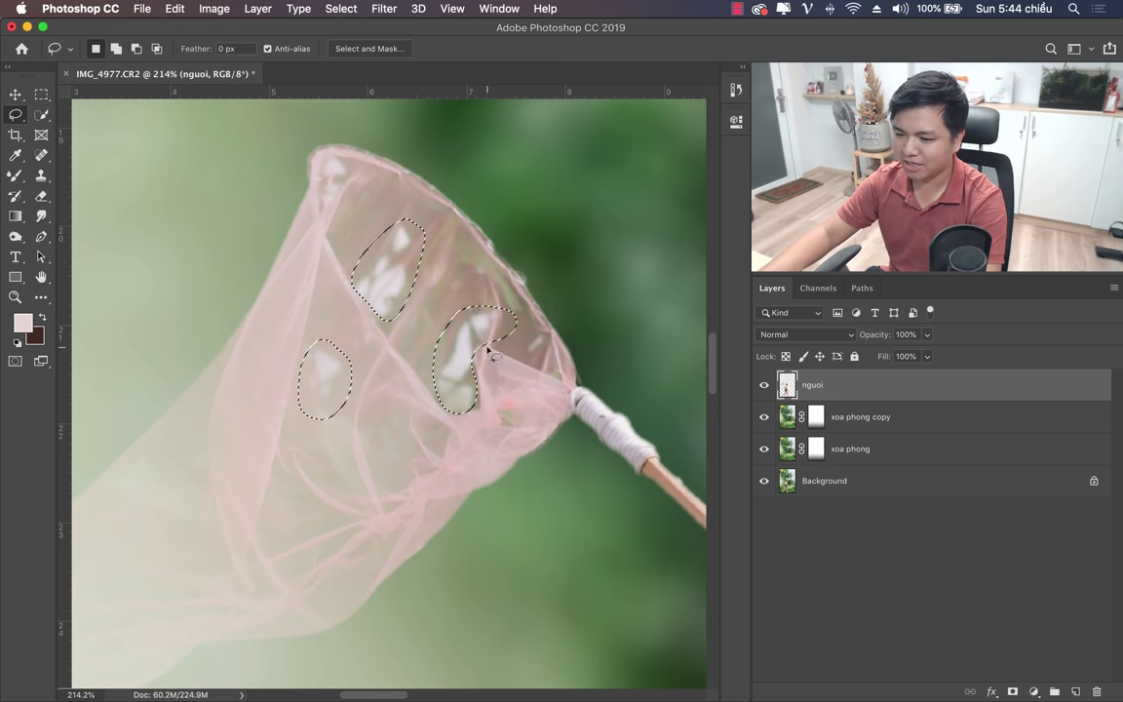
{"action": "left_click", "coordinate": [384, 8]}
{"action": "mouse_move", "coordinate": [390, 194]}
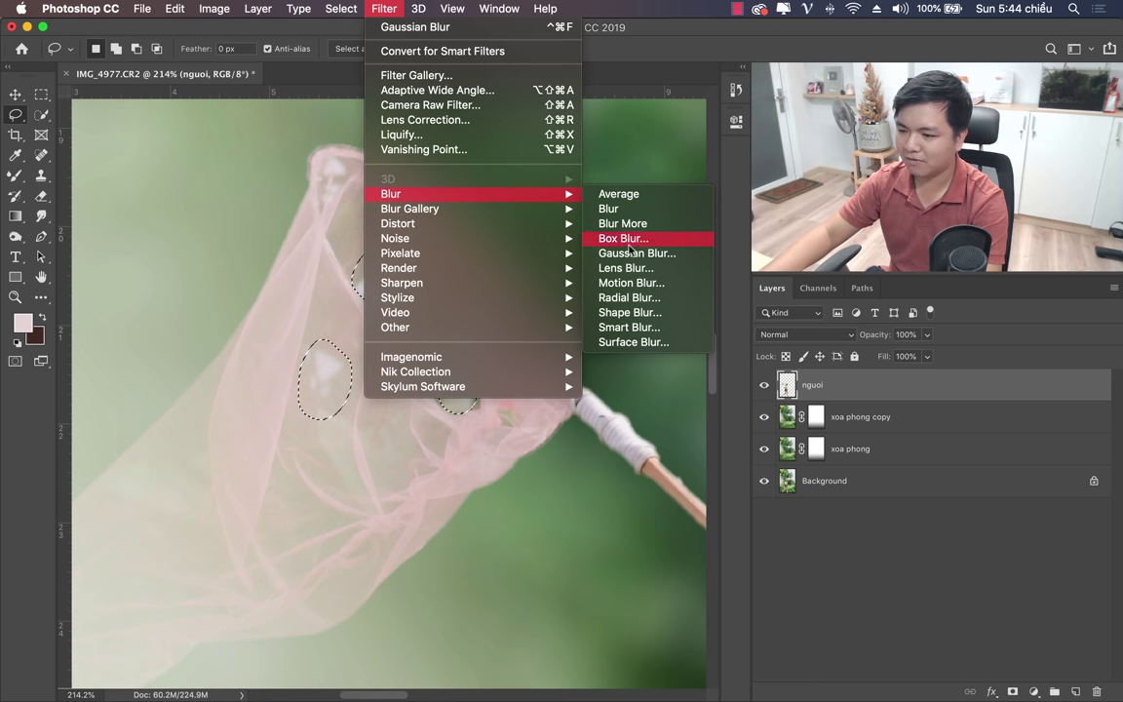
{"action": "left_click", "coordinate": [635, 252]}
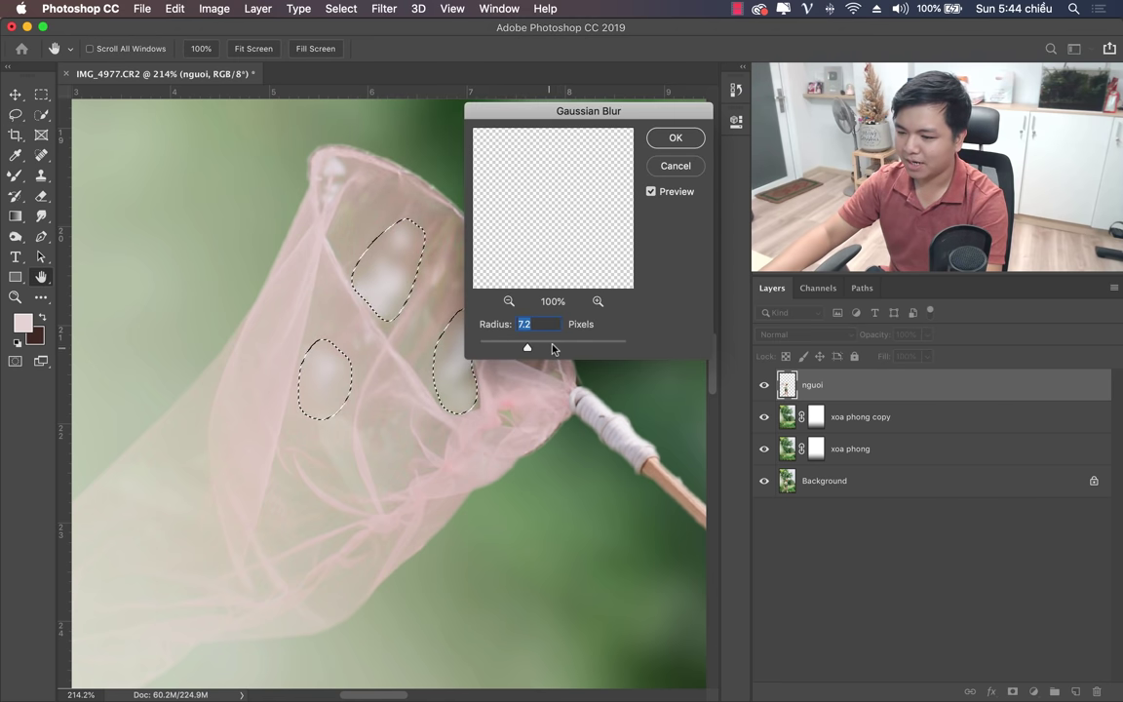
{"action": "left_click_drag", "start_coordinate": [552, 349], "coordinate": [529, 349]}
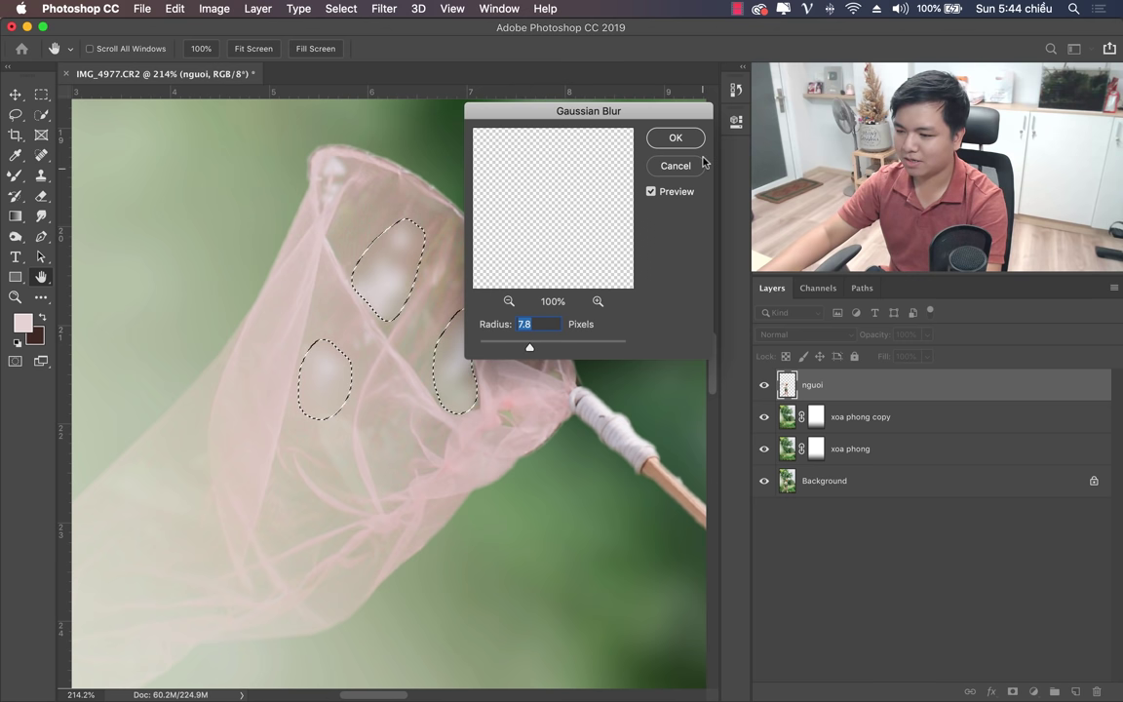
{"action": "key", "text": "Return"}
{"action": "key", "text": "super+d"}
Fit the photo on screen and group nguoi with both xoa phong layers into Group 1.
{"action": "key", "text": "z"}
{"action": "right_click", "coordinate": [468, 264]}
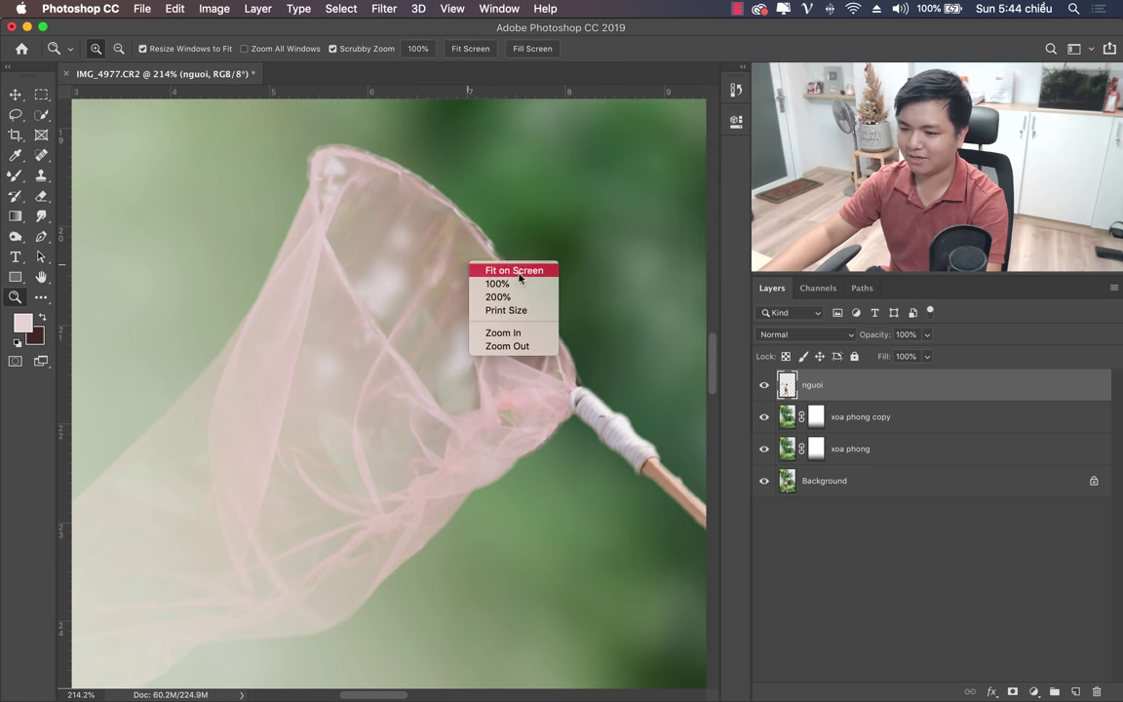
{"action": "left_click", "coordinate": [517, 272]}
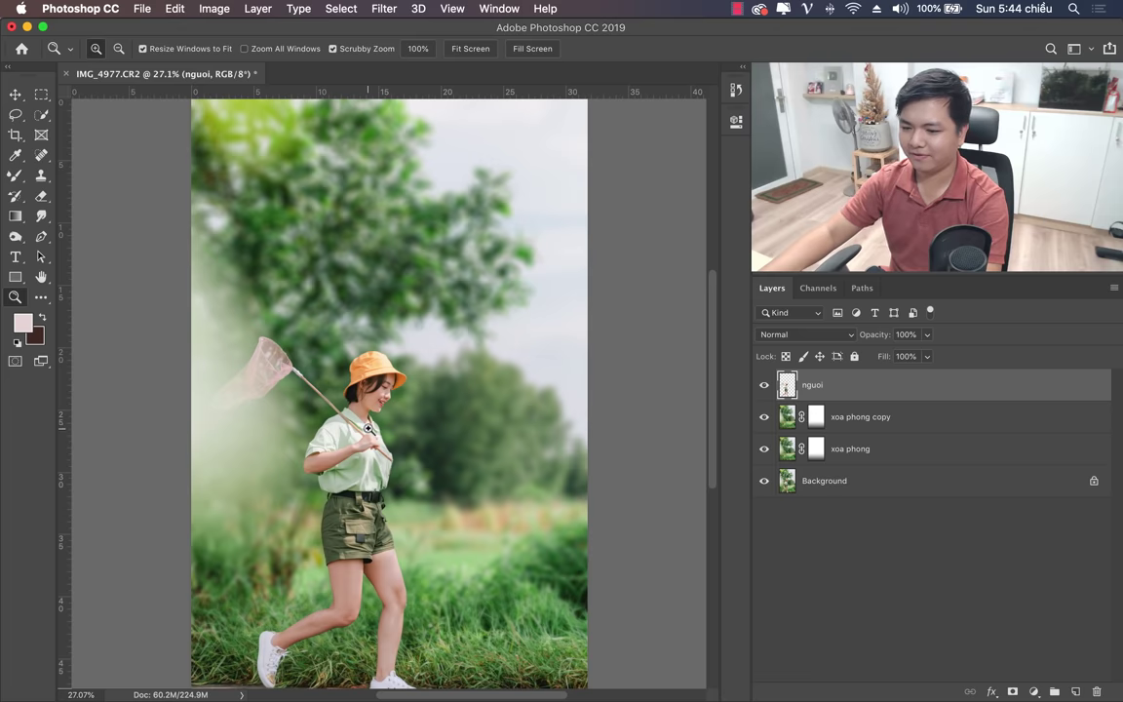
{"action": "scroll", "coordinate": [368, 426], "scroll_direction": "down", "scroll_amount": 3}
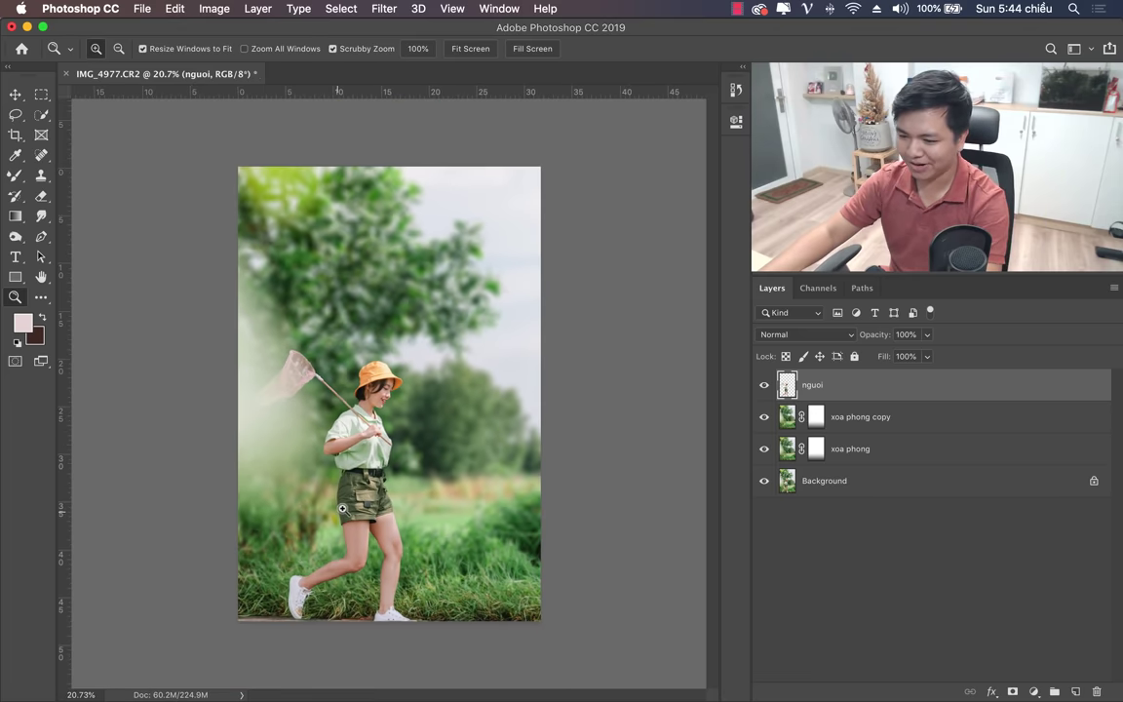
{"action": "scroll", "coordinate": [399, 470], "scroll_direction": "up", "scroll_amount": 3}
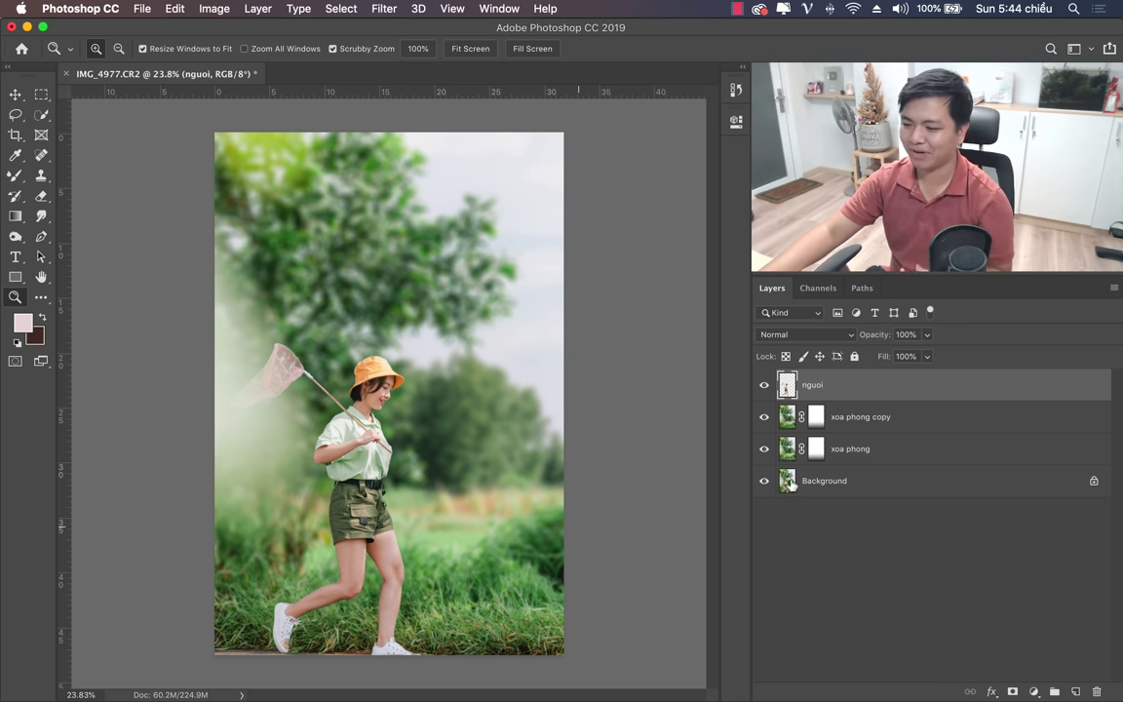
{"action": "left_click", "coordinate": [889, 455], "text": "shift"}
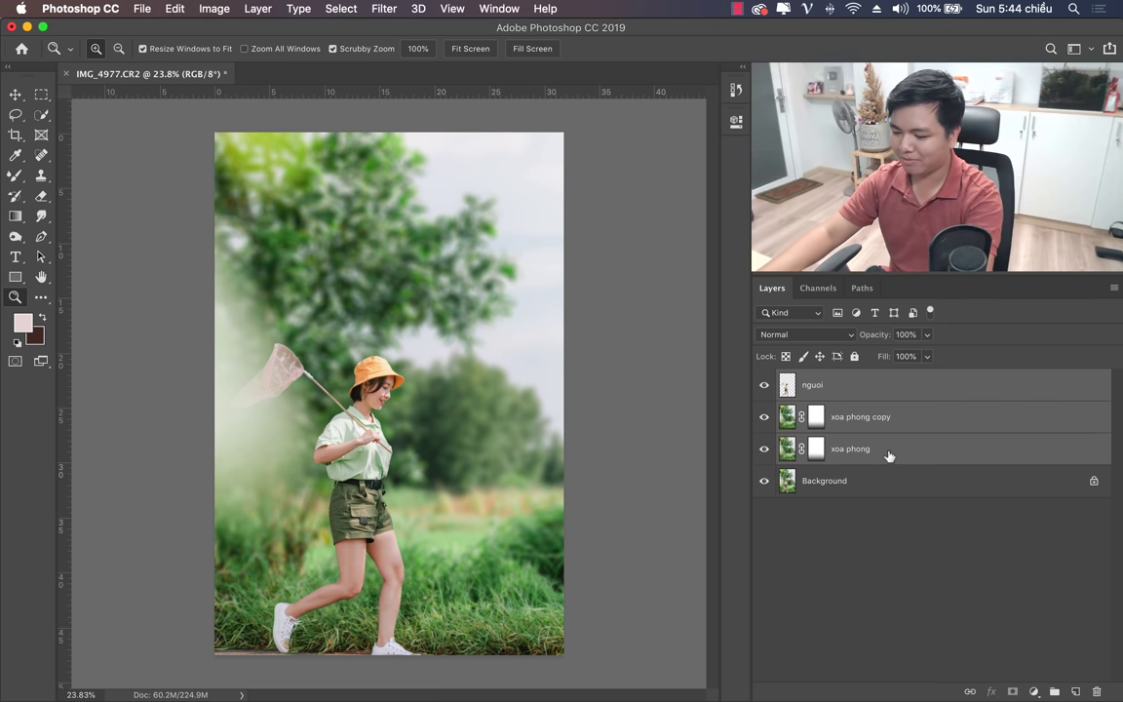
{"action": "key", "text": "ctrl+g"}
Toggle Group 1's visibility repeatedly to compare the edit against the original photo.
{"action": "left_click", "coordinate": [764, 380]}
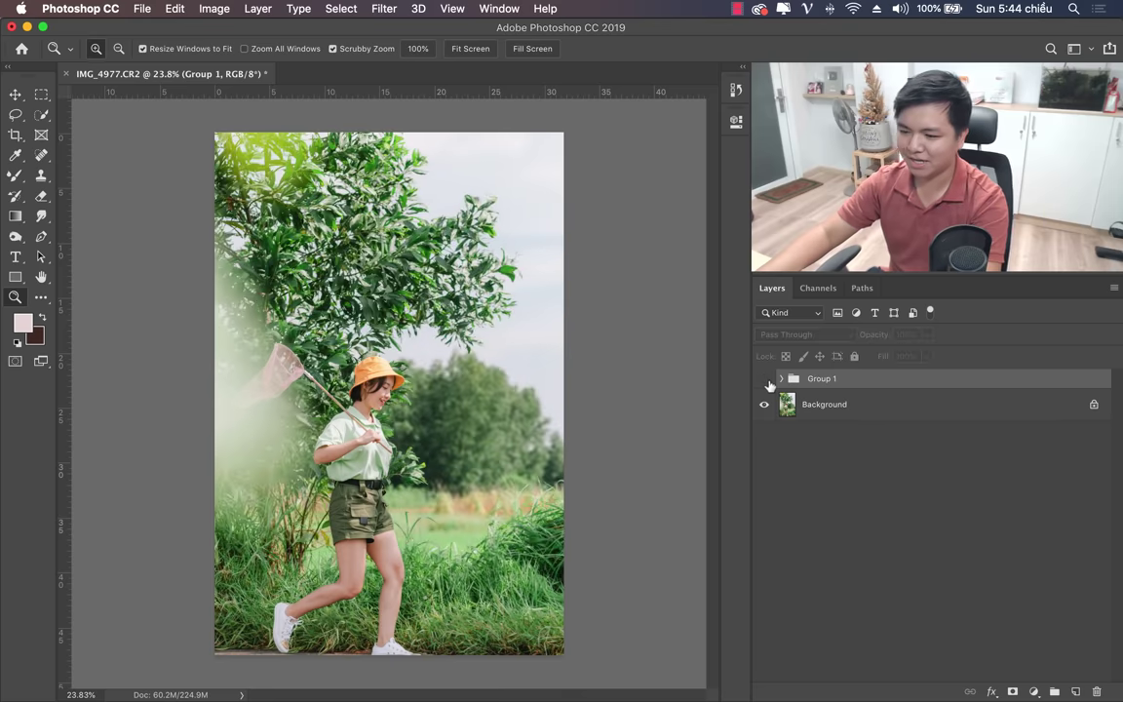
{"action": "left_click", "coordinate": [764, 380]}
{"action": "left_click", "coordinate": [764, 379]}
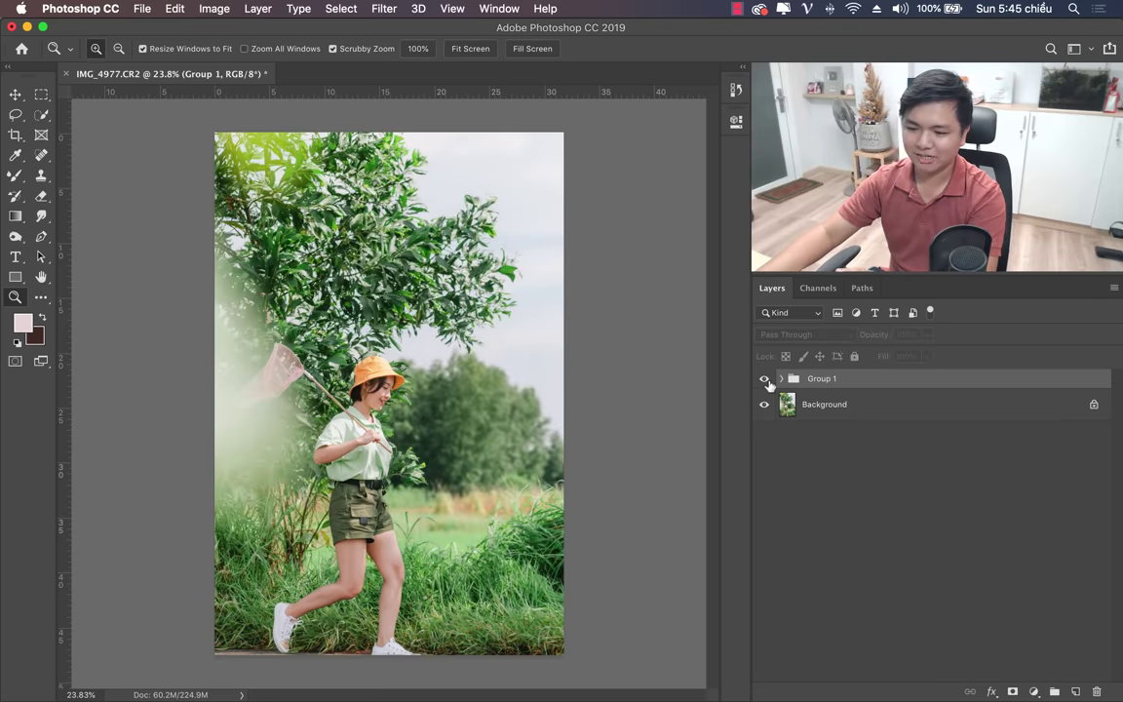
{"action": "left_click", "coordinate": [764, 380]}
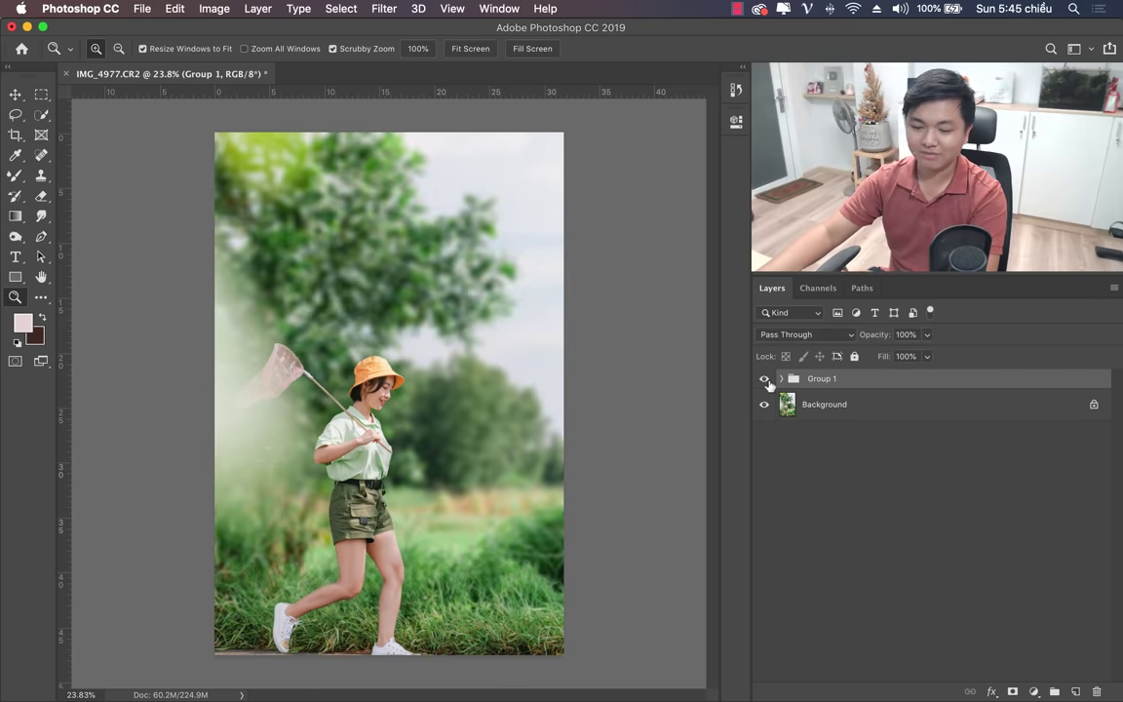
{"action": "left_click", "coordinate": [764, 379]}
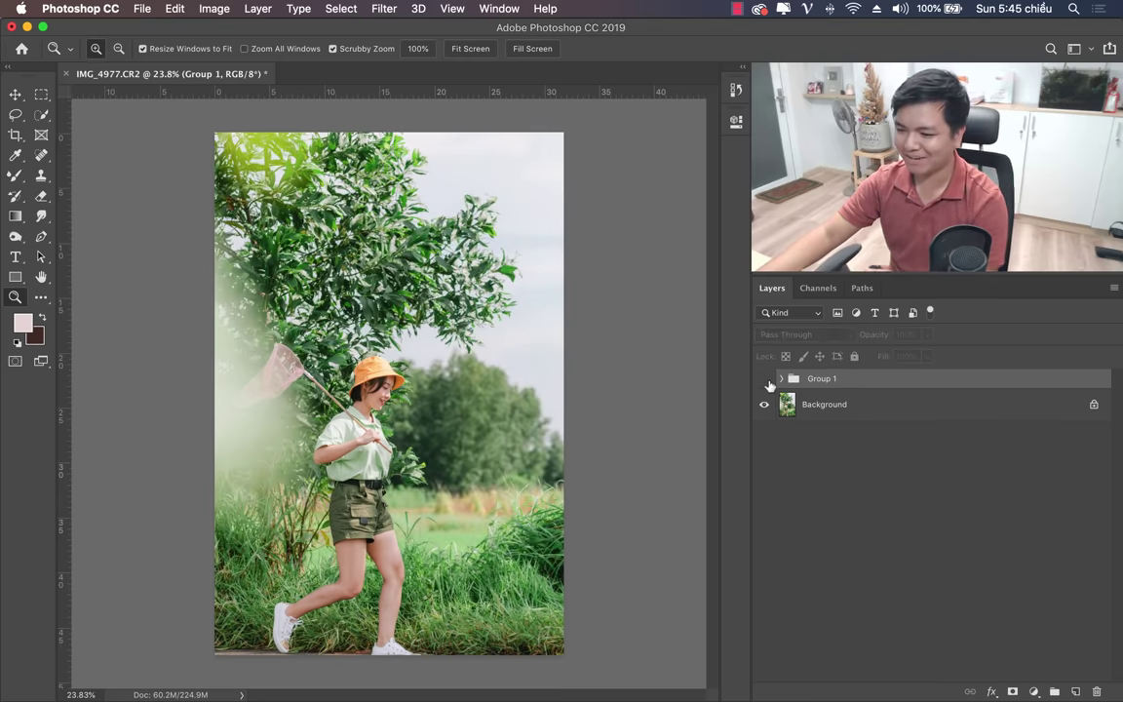
{"action": "left_click", "coordinate": [764, 379]}
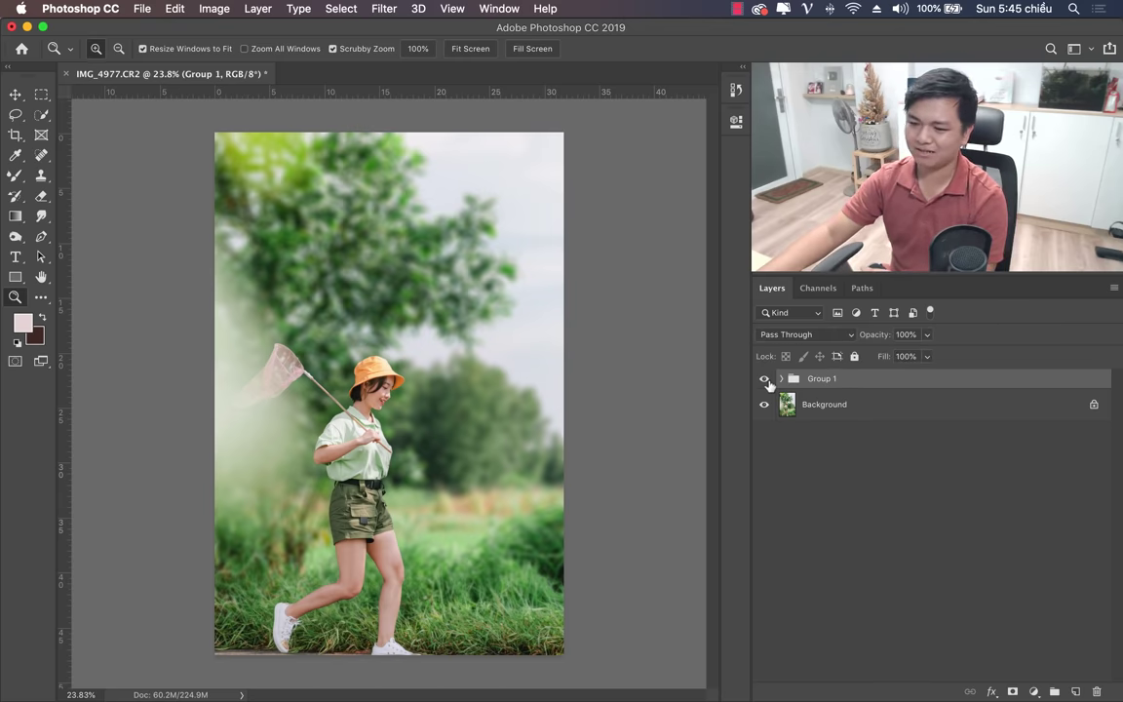
{"action": "left_click", "coordinate": [766, 380]}
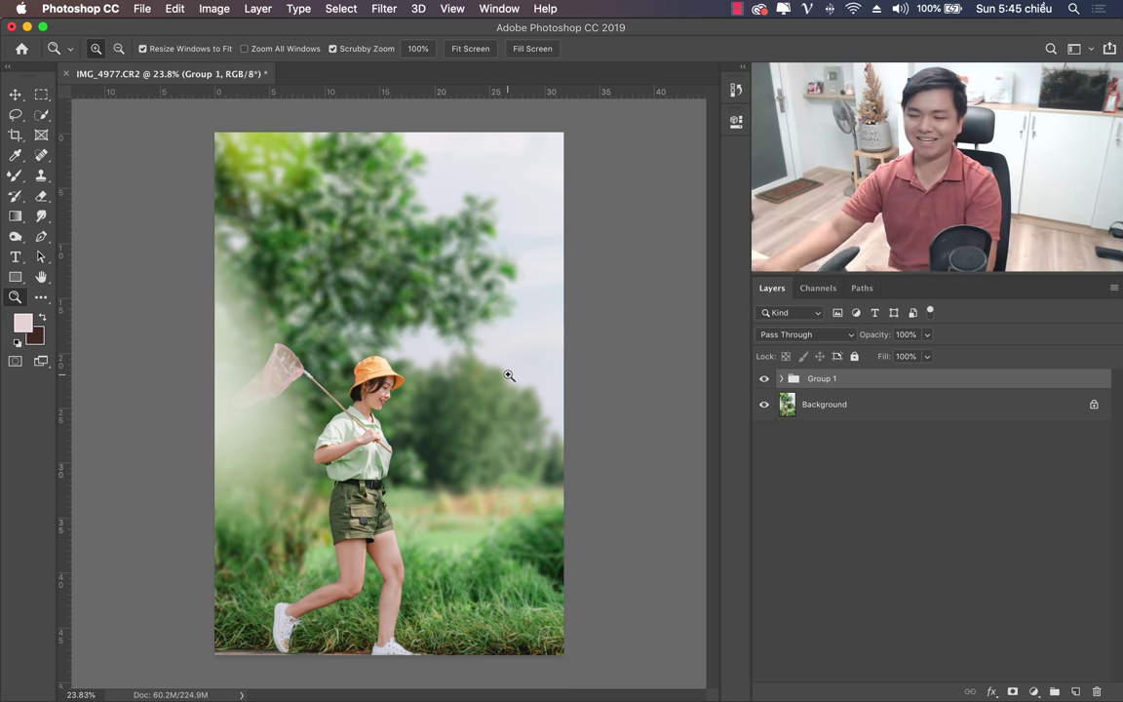